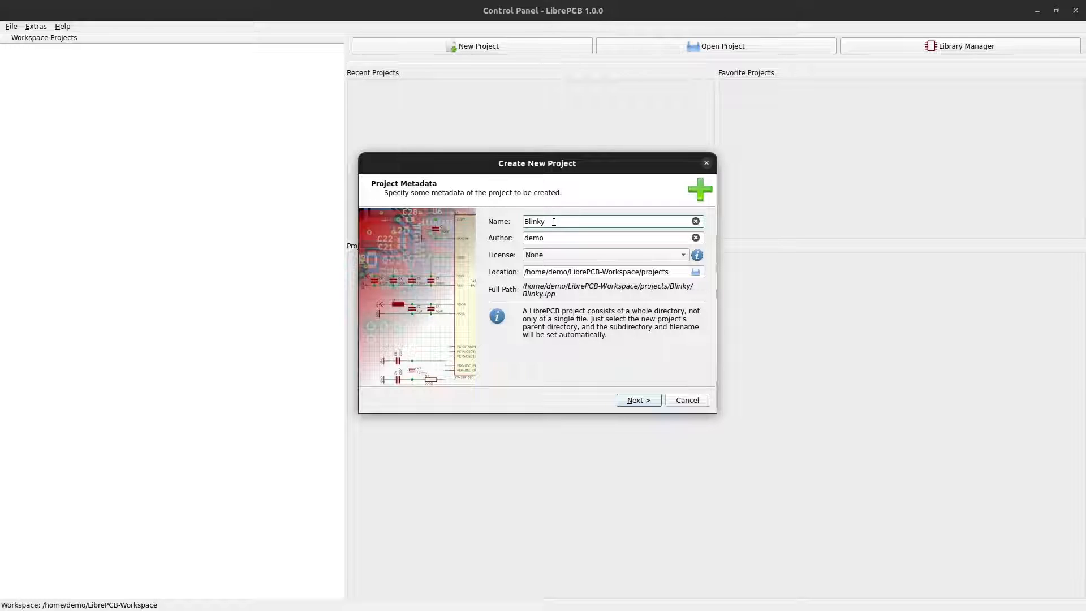
Accept the new project's metadata with license None and the default projects location, and proceed to the initialization options
{"action": "left_click", "coordinate": [555, 238]}
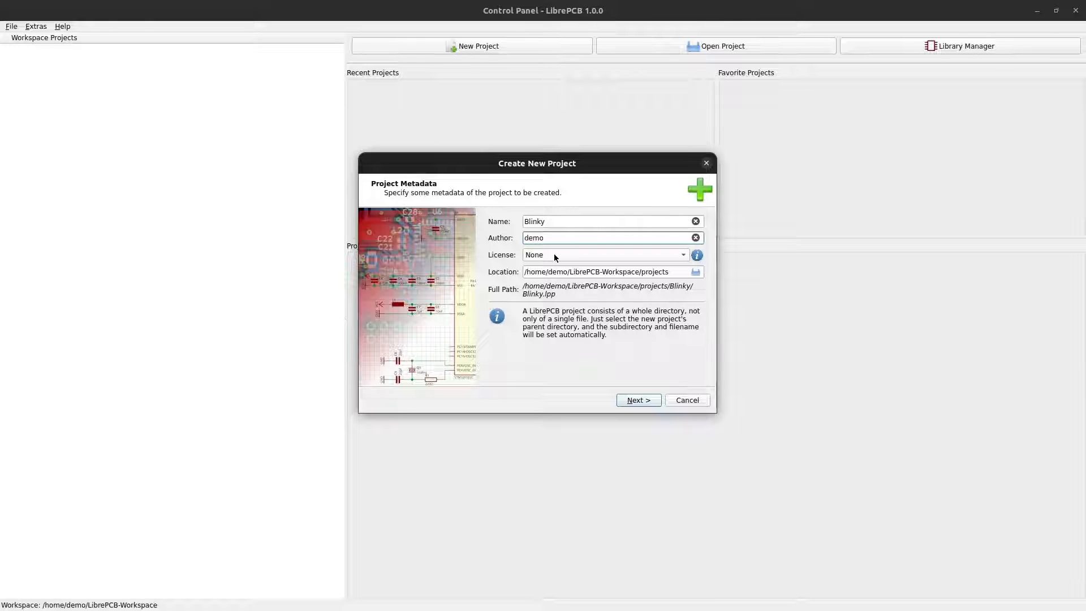
{"action": "left_click", "coordinate": [554, 258]}
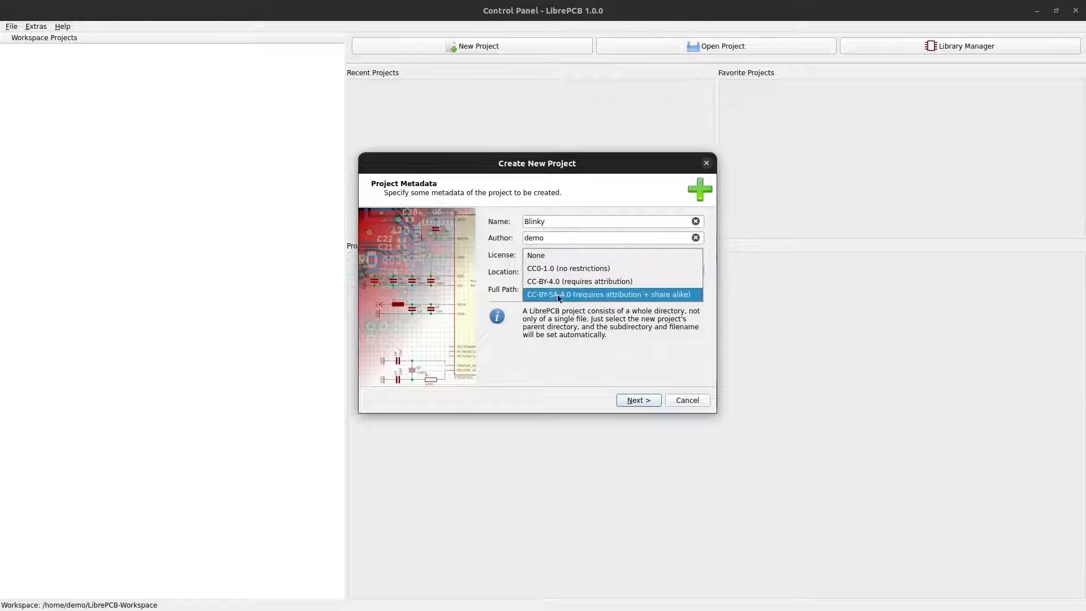
{"action": "left_click", "coordinate": [556, 257]}
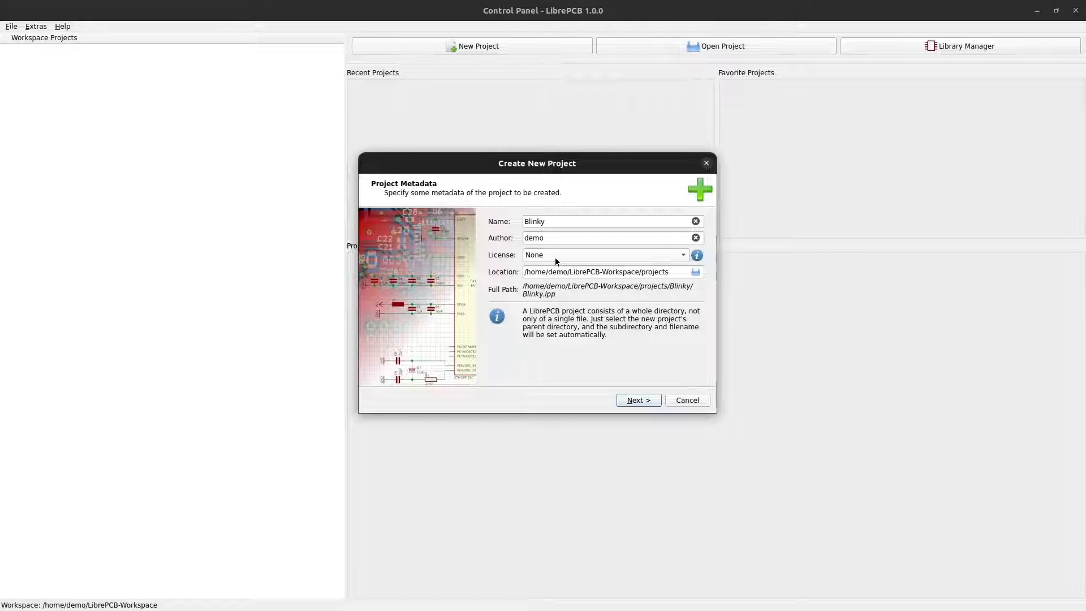
{"action": "left_click", "coordinate": [675, 271]}
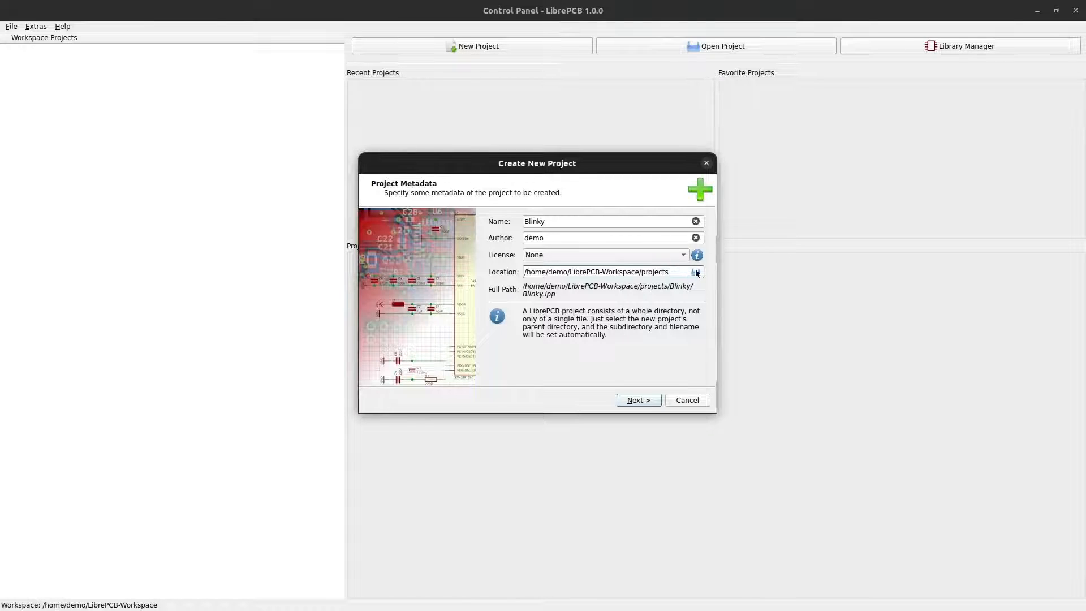
{"action": "left_click", "coordinate": [696, 272]}
{"action": "left_click", "coordinate": [681, 374]}
{"action": "left_click", "coordinate": [647, 400]}
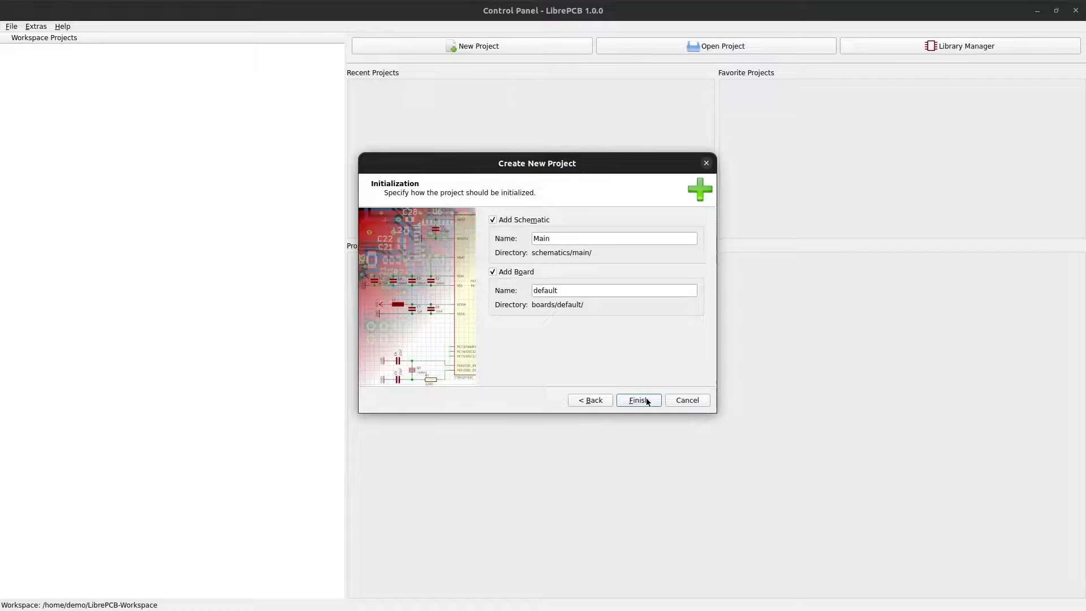
Create the project with an initial schematic named Main and a board named default
{"action": "left_click", "coordinate": [574, 239]}
{"action": "left_click", "coordinate": [571, 294]}
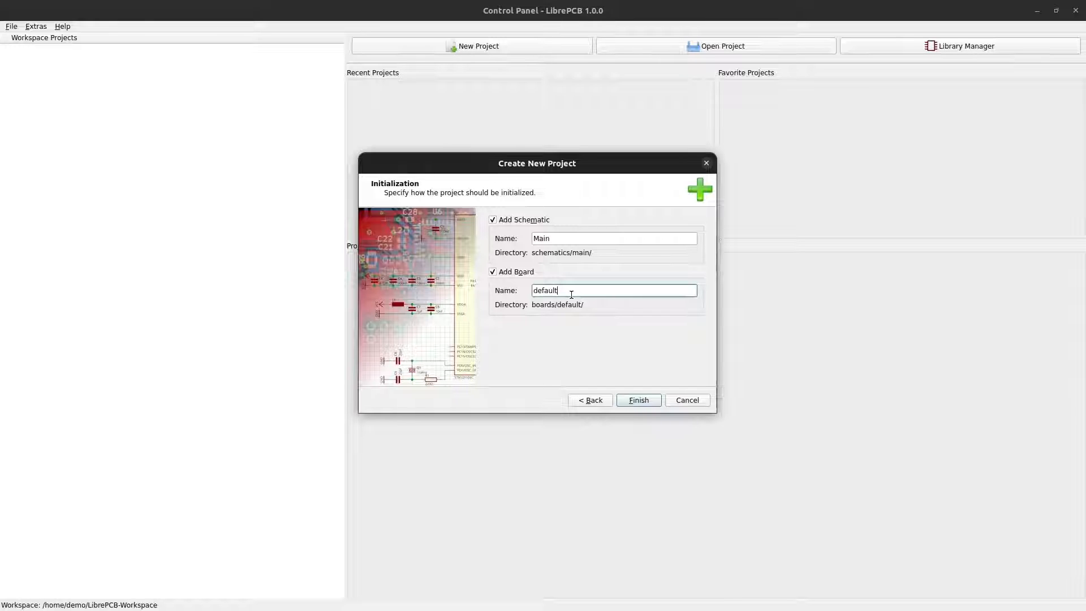
{"action": "left_click", "coordinate": [491, 273]}
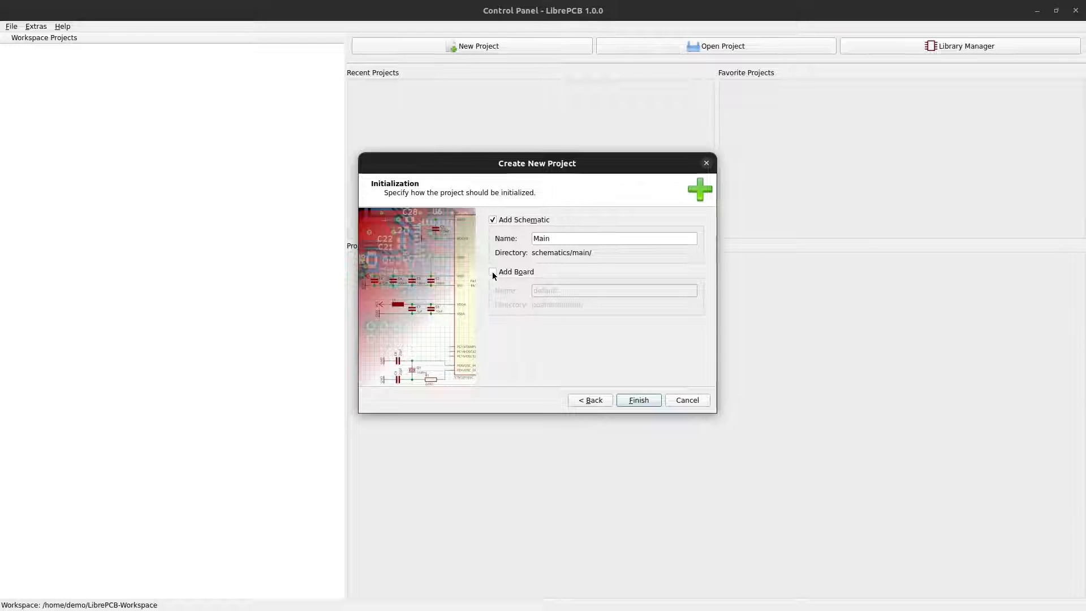
{"action": "left_click", "coordinate": [492, 272]}
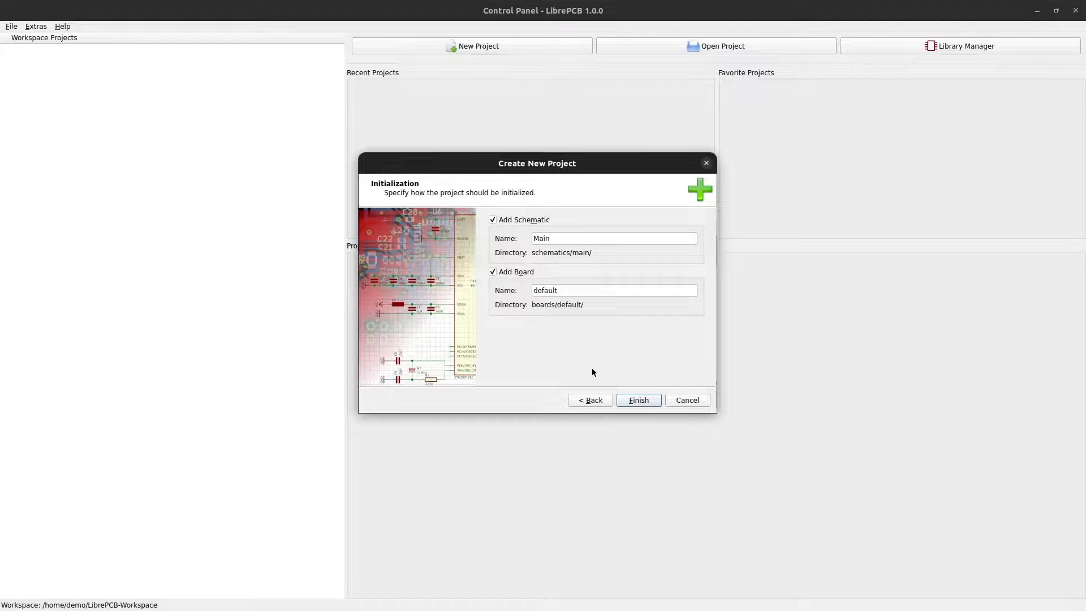
{"action": "left_click", "coordinate": [626, 399]}
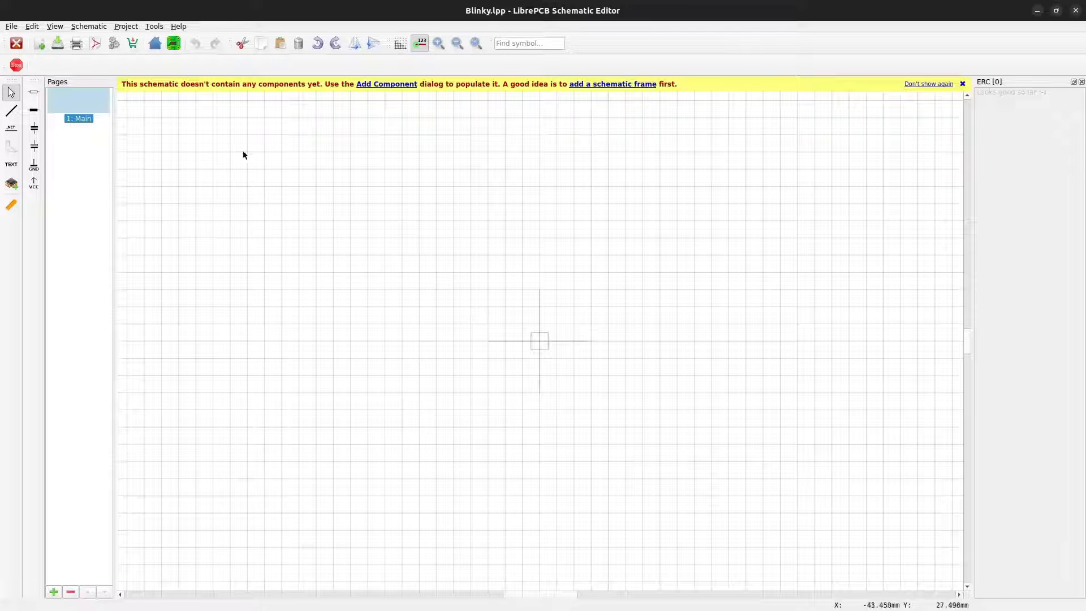
Open the project setup and set the project version to v2
{"action": "left_click", "coordinate": [133, 27]}
{"action": "left_click", "coordinate": [181, 40]}
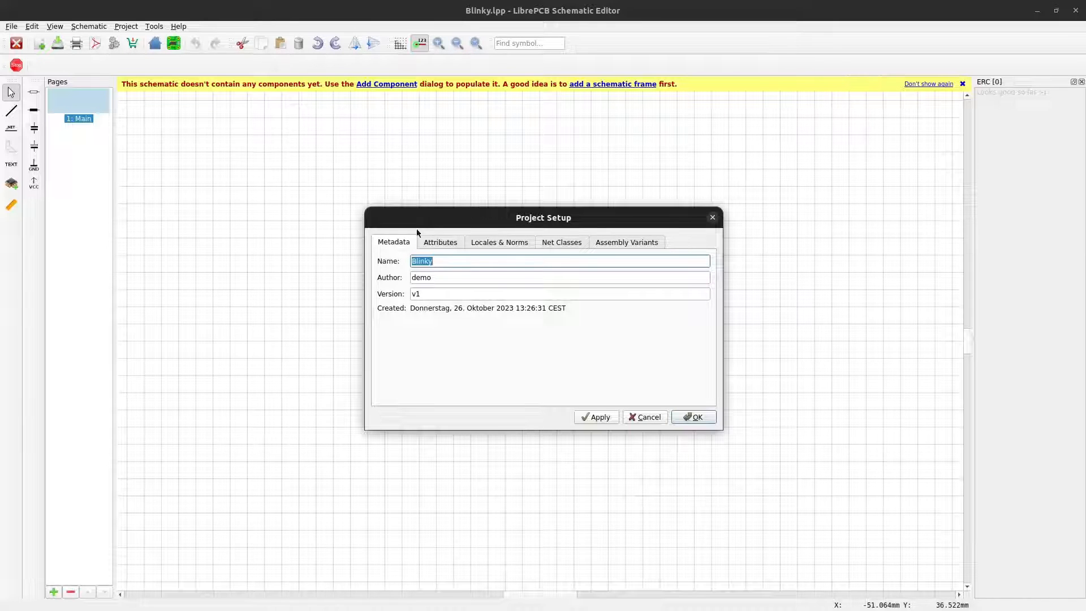
{"action": "left_click", "coordinate": [456, 277]}
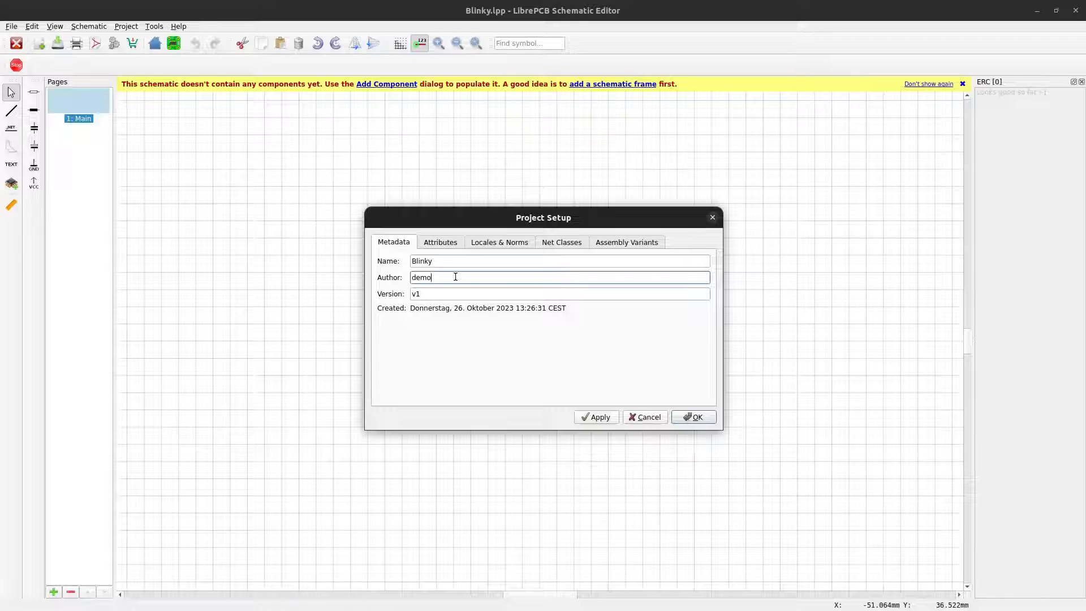
{"action": "left_click", "coordinate": [451, 292]}
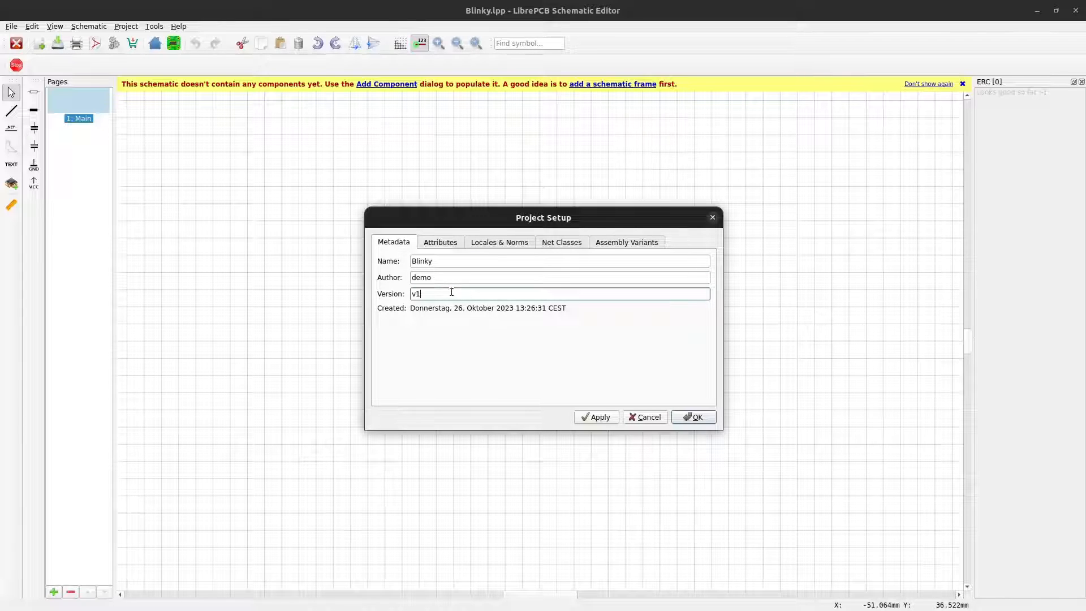
{"action": "key", "text": "BackSpace"}
{"action": "type", "text": "2"}
Add a custom project attribute with key CUSTOM, type String and value "Value"
{"action": "left_click", "coordinate": [450, 241]}
{"action": "type", "text": "custom"}
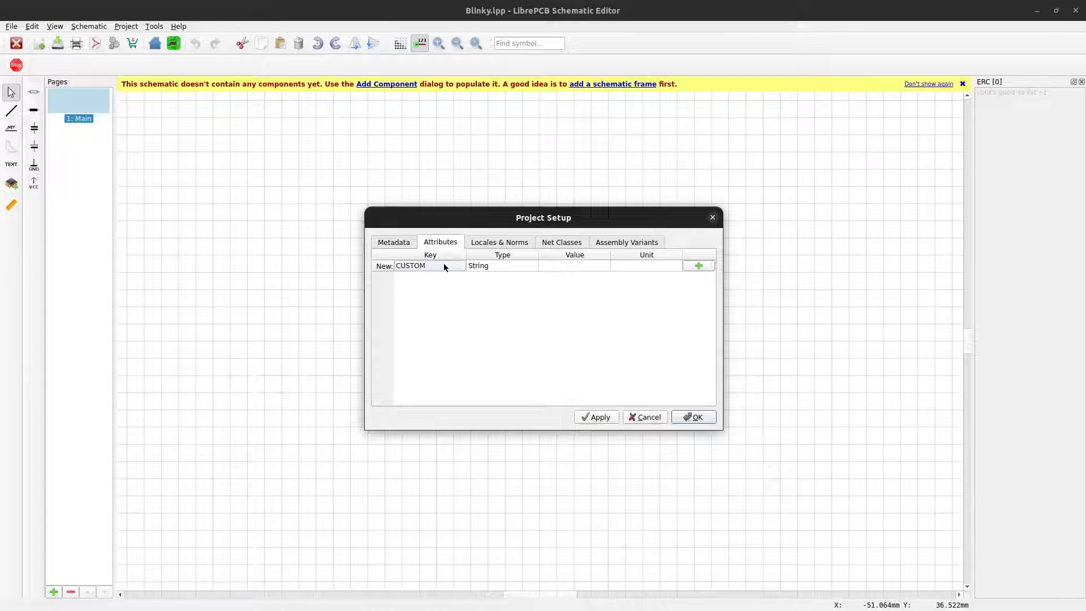
{"action": "left_click", "coordinate": [546, 266]}
{"action": "type", "text": "Value"}
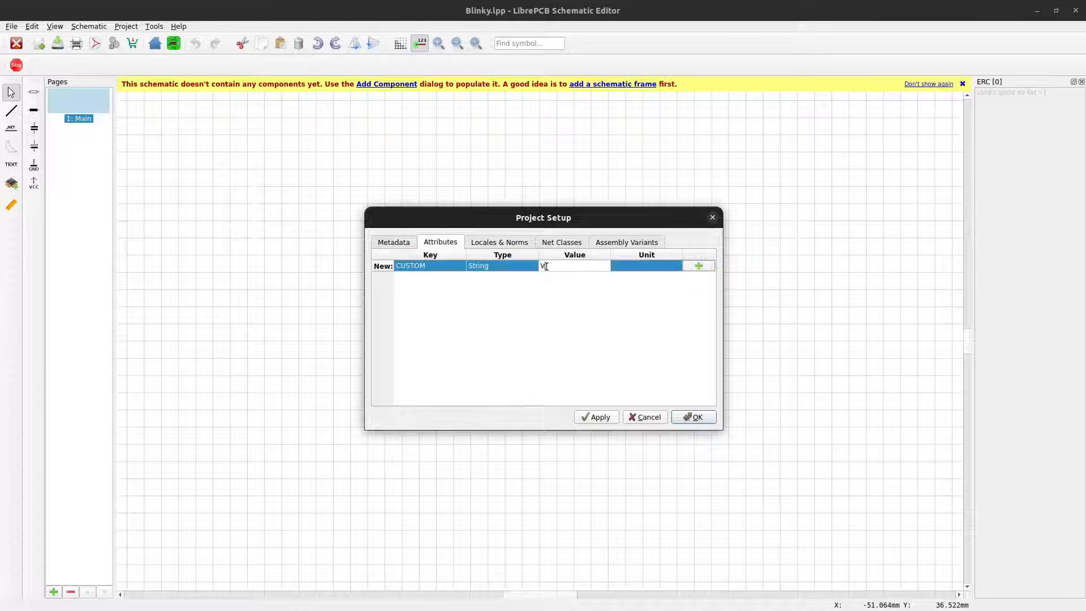
{"action": "key", "text": "Return"}
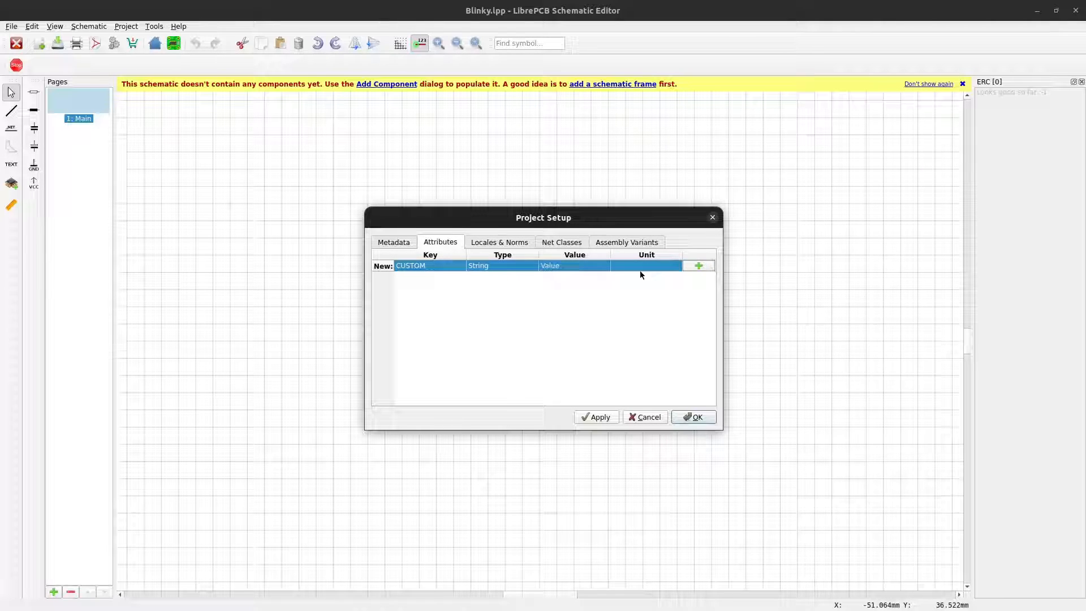
{"action": "left_click", "coordinate": [691, 266]}
Add a net class named NC2 to the project
{"action": "left_click", "coordinate": [515, 244]}
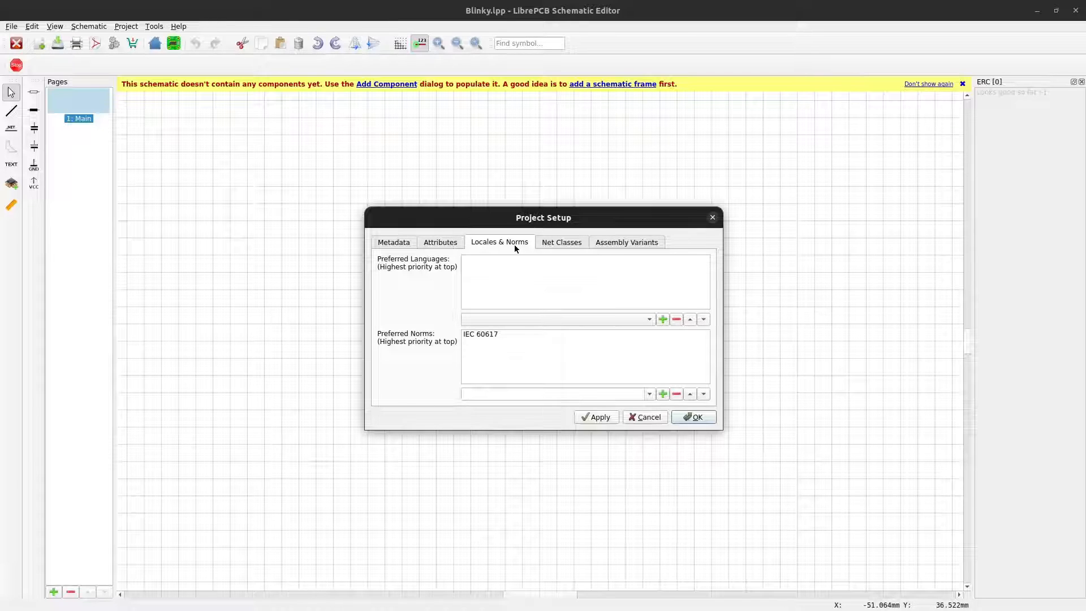
{"action": "left_click", "coordinate": [557, 244]}
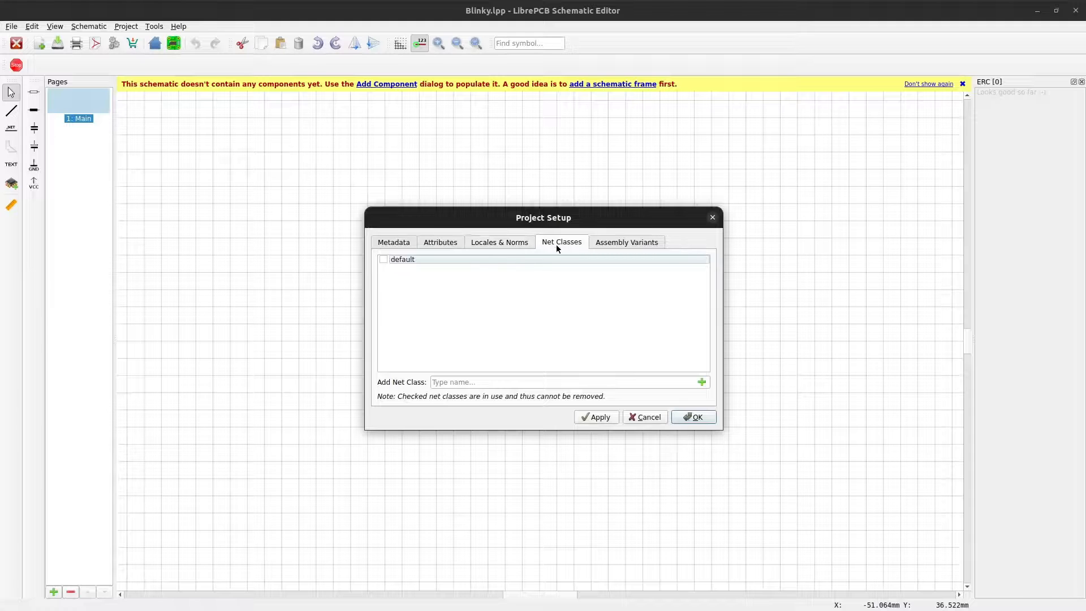
{"action": "left_click", "coordinate": [535, 383]}
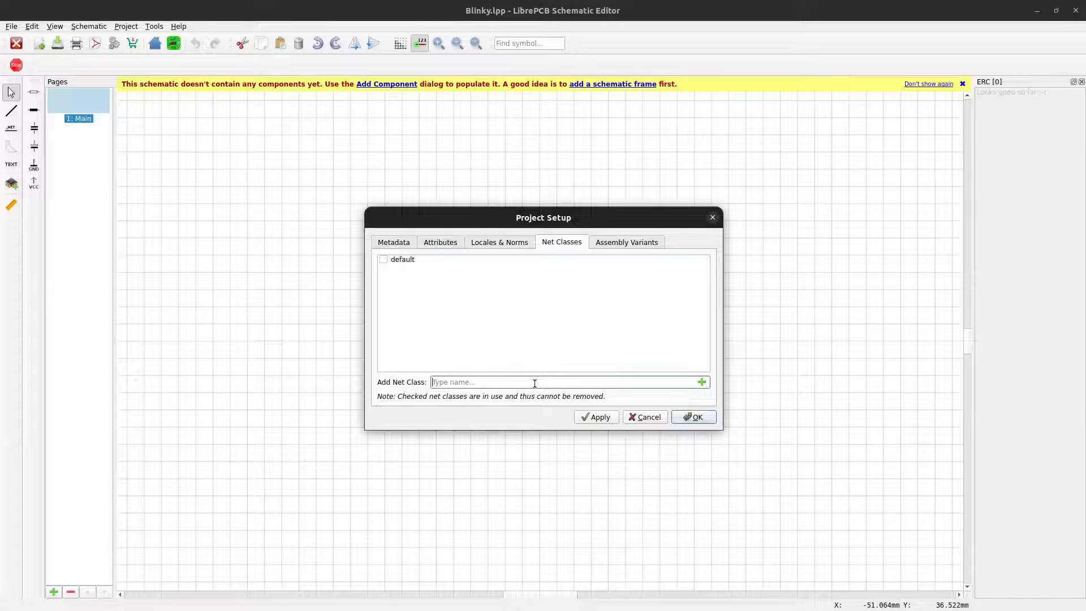
{"action": "type", "text": "NC2"}
{"action": "key", "text": "Return"}
Remove the NC2 net class from the project
{"action": "left_click", "coordinate": [400, 269]}
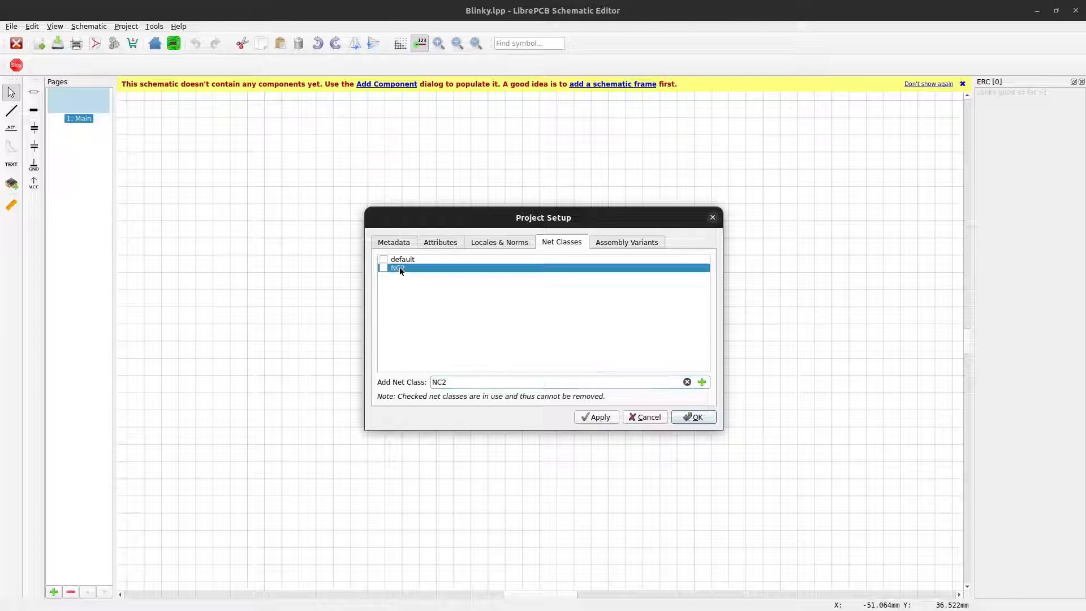
{"action": "right_click", "coordinate": [400, 267]}
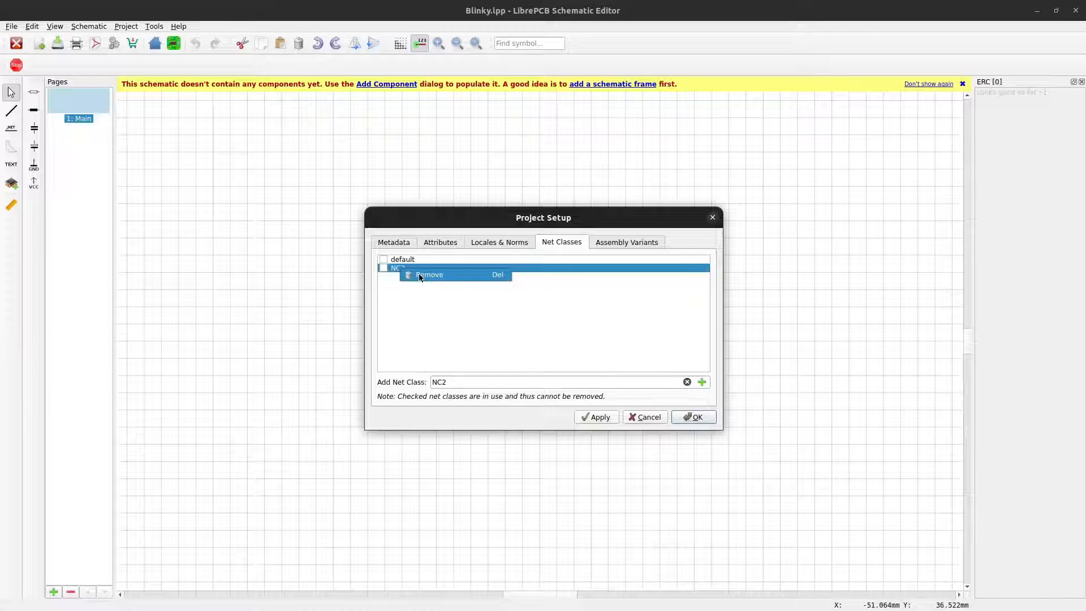
{"action": "left_click", "coordinate": [419, 274]}
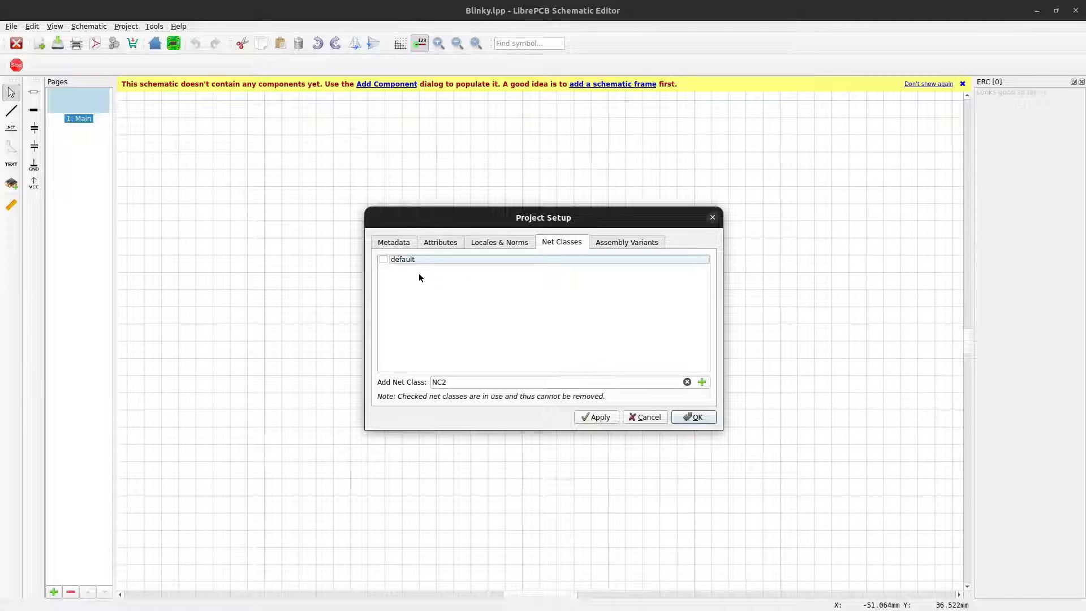
Add a second assembly variant named AV2 with the description "Custom assembly"
{"action": "left_click", "coordinate": [611, 245]}
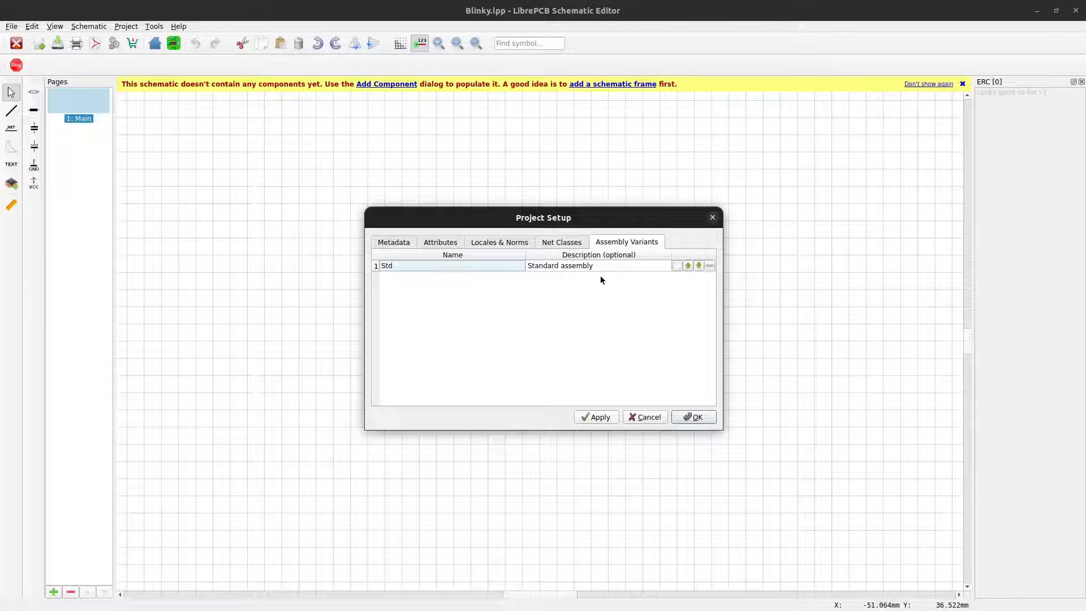
{"action": "left_click", "coordinate": [678, 266]}
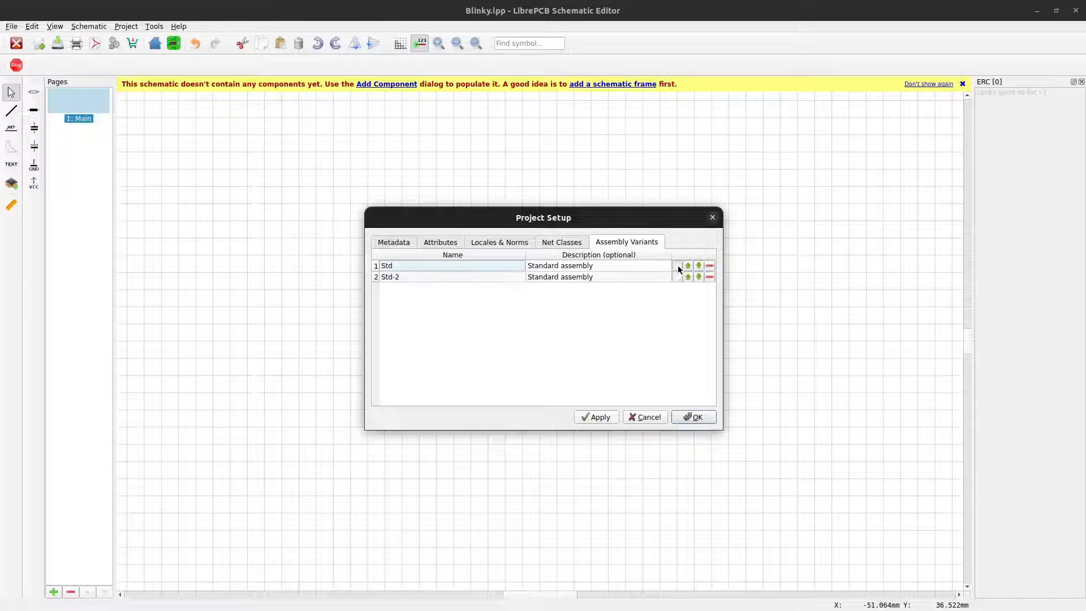
{"action": "left_click", "coordinate": [511, 275]}
{"action": "type", "text": "AV2"}
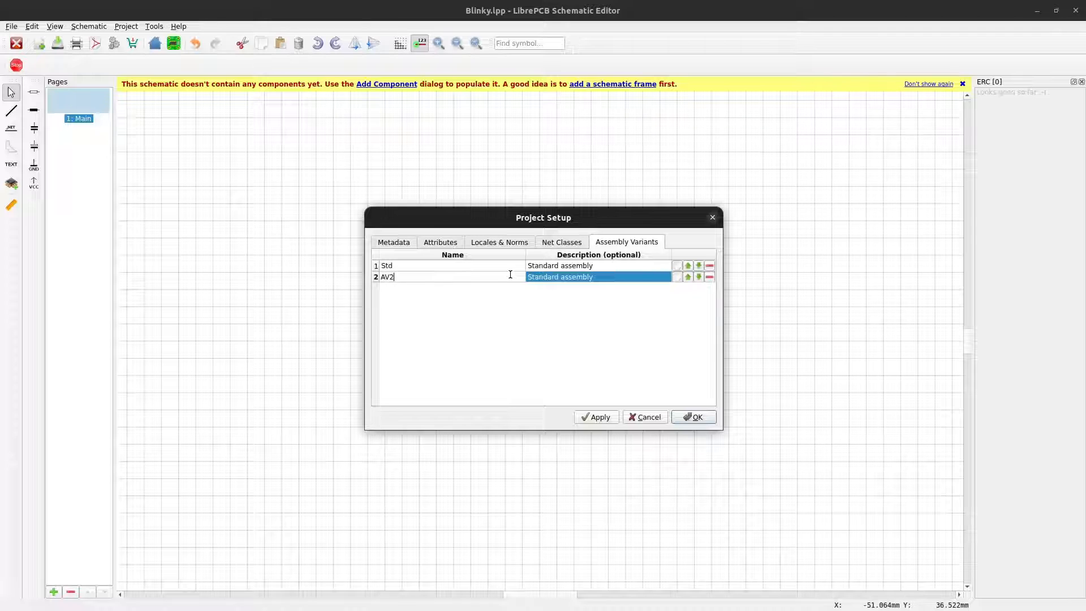
{"action": "key", "text": "Return"}
{"action": "double_click", "coordinate": [570, 276]}
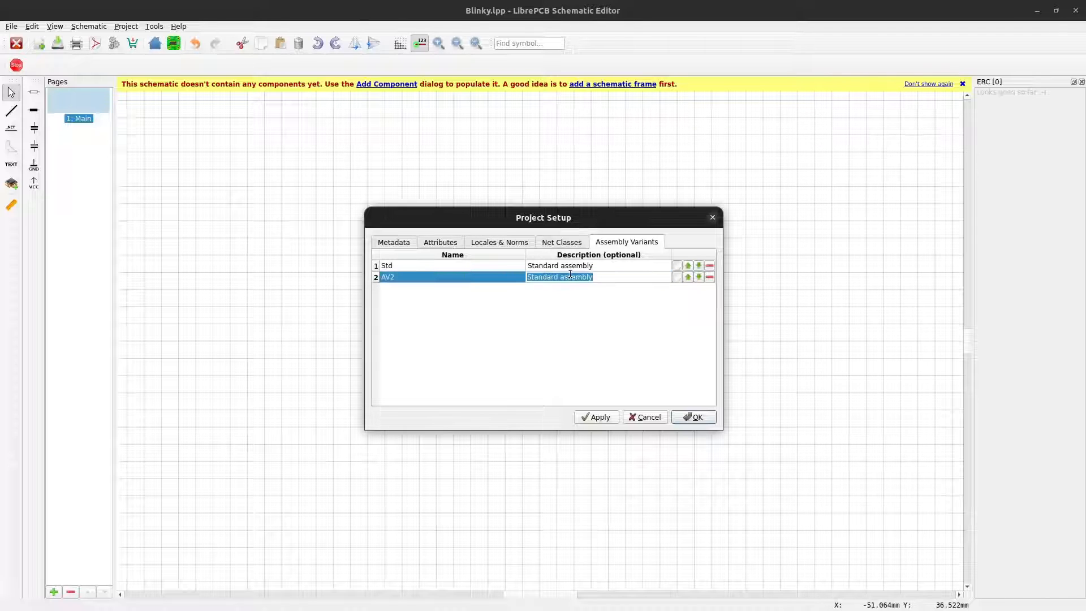
{"action": "type", "text": "Custom assembly"}
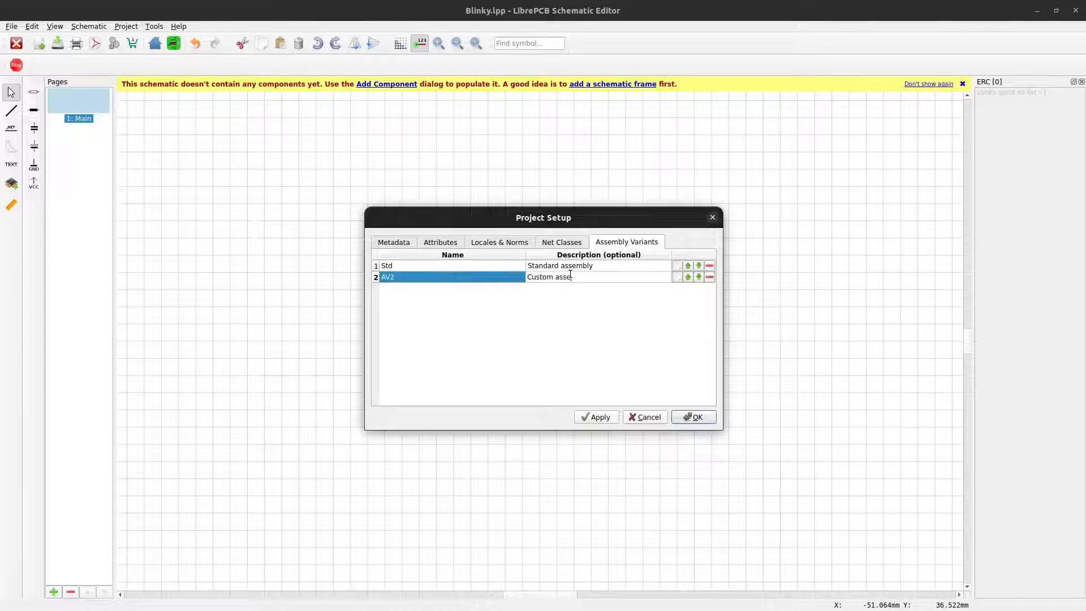
{"action": "key", "text": "Return"}
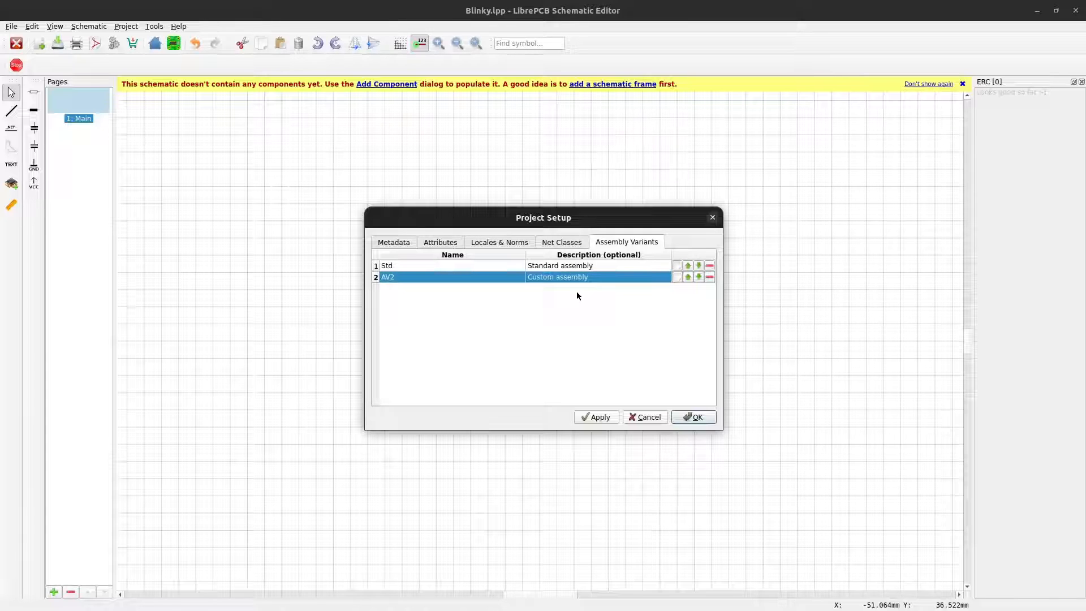
Delete the AV2 assembly variant and accept the project setup
{"action": "left_click", "coordinate": [709, 277]}
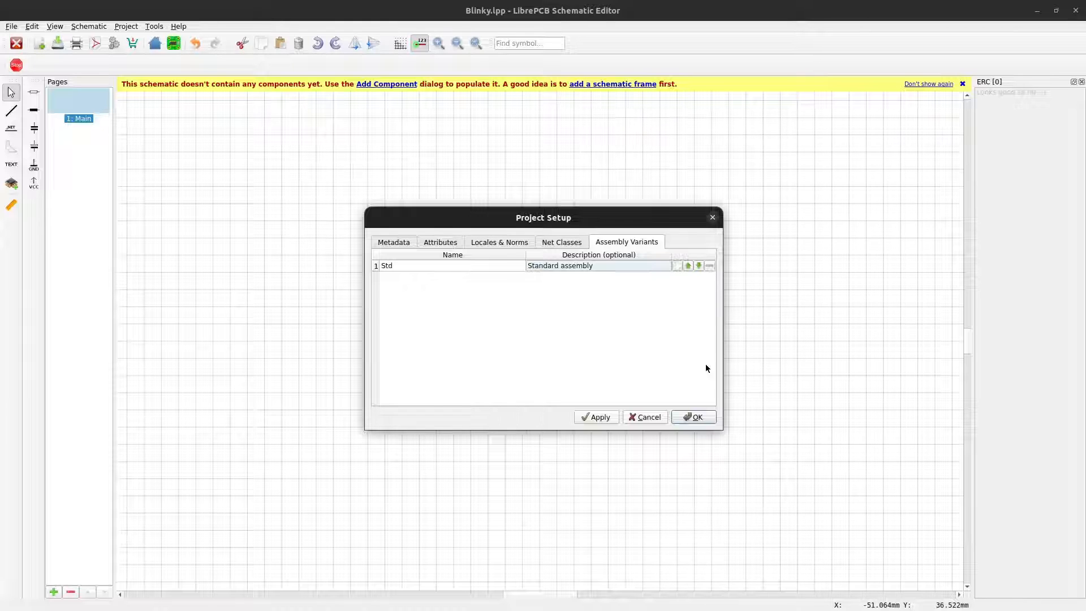
{"action": "left_click", "coordinate": [702, 418]}
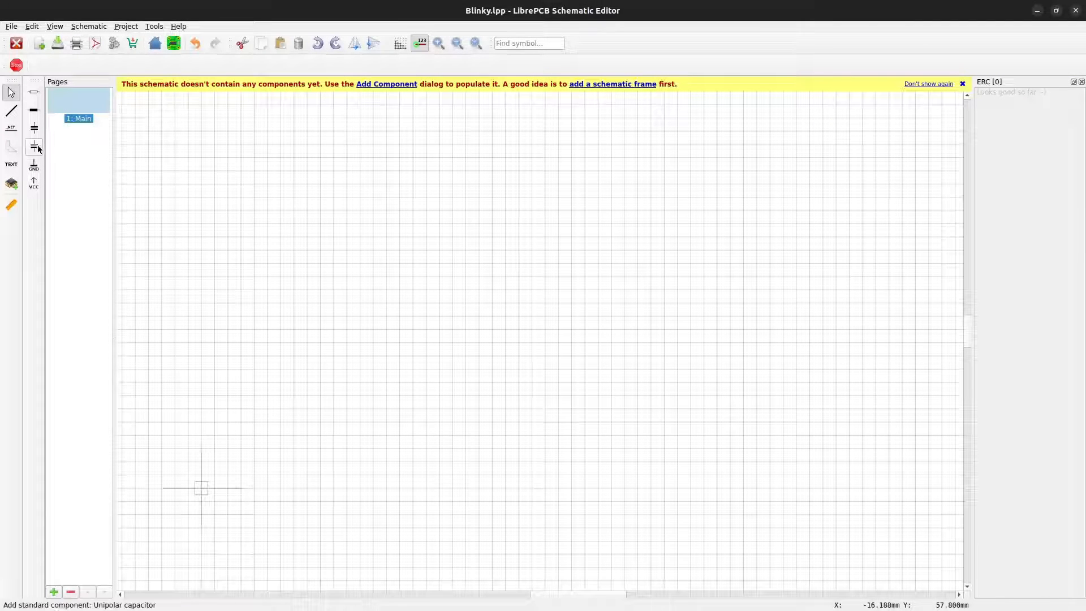
Place two unipolar capacitors side by side in the schematic, each with a capacitance of 100 µF
{"action": "left_click", "coordinate": [35, 147]}
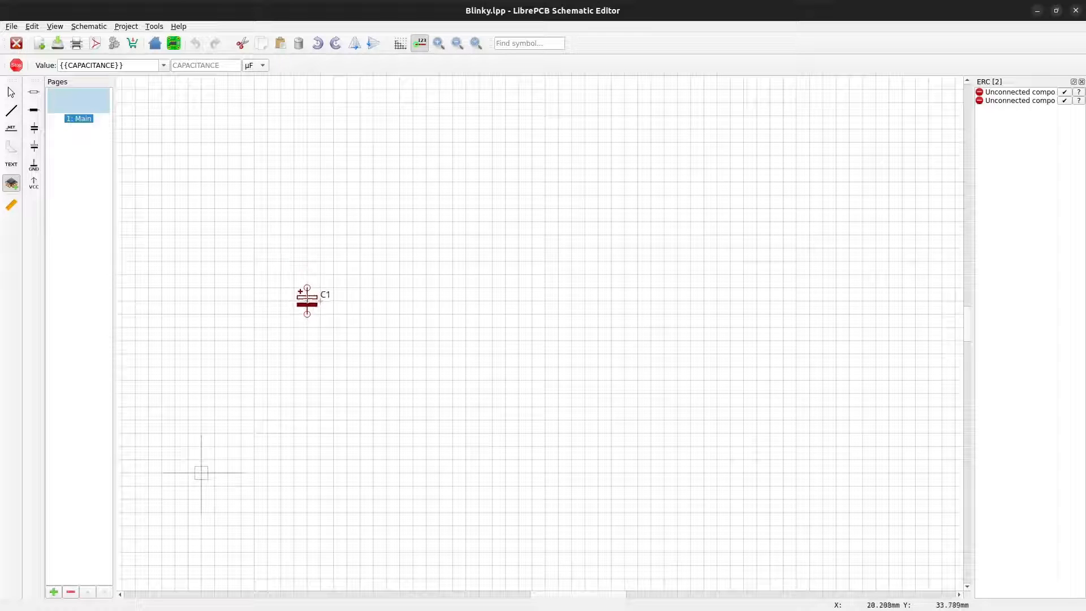
{"action": "key", "text": "Tab"}
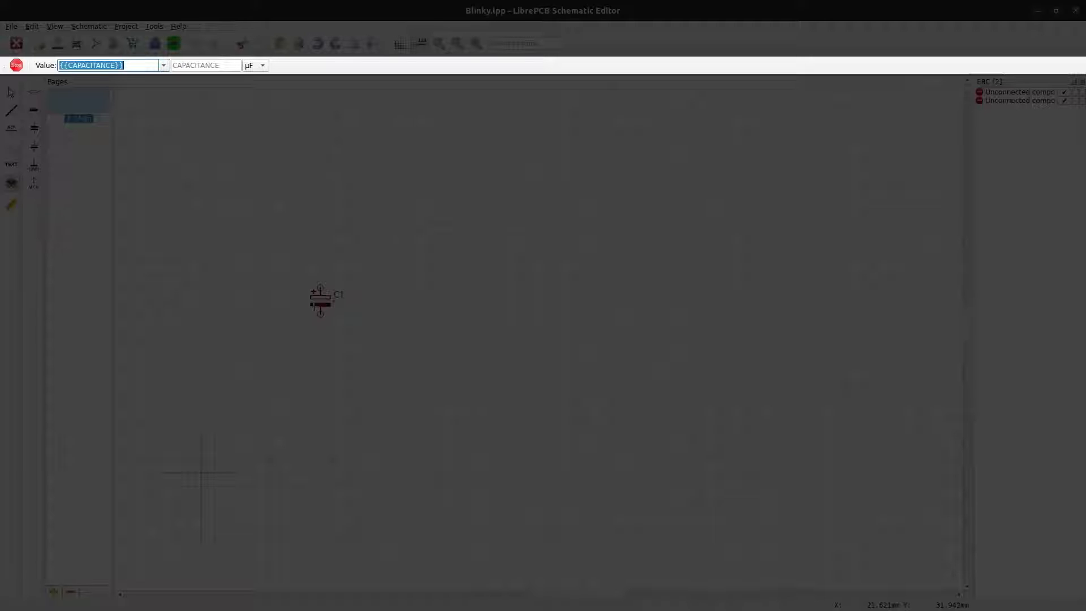
{"action": "key", "text": "Tab"}
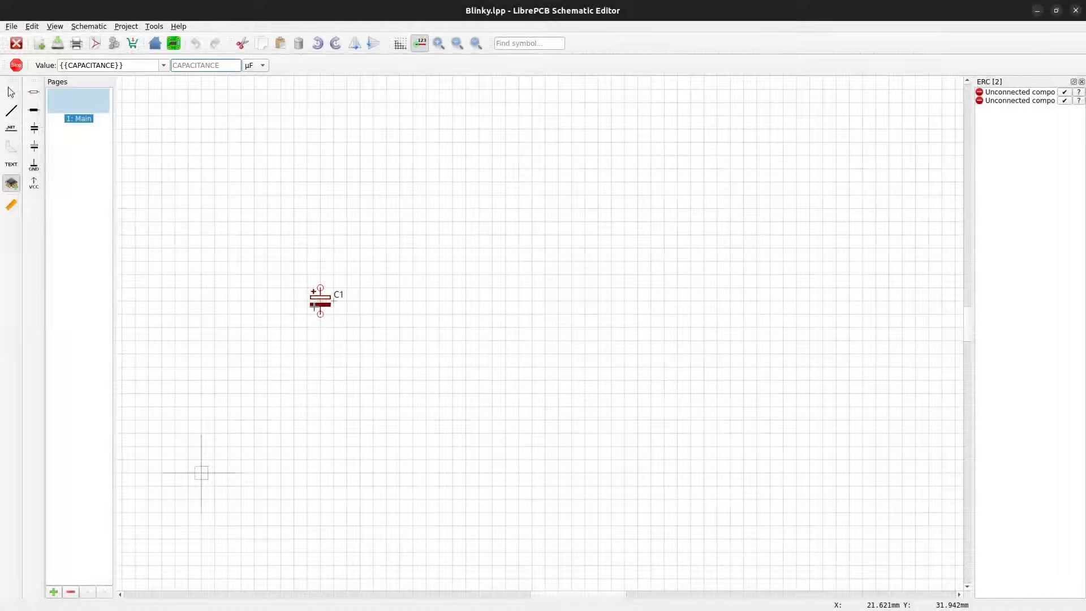
{"action": "type", "text": "100n"}
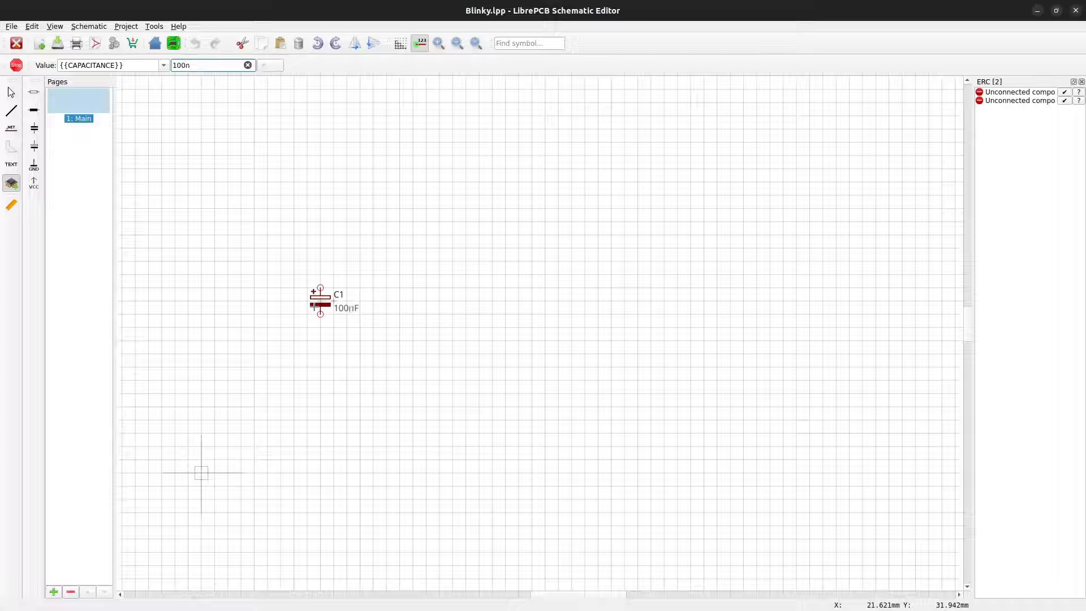
{"action": "key", "text": "BackSpace"}
{"action": "type", "text": "u"}
{"action": "key", "text": "BackSpace"}
{"action": "type", "text": "Fu"}
{"action": "left_click", "coordinate": [355, 279]}
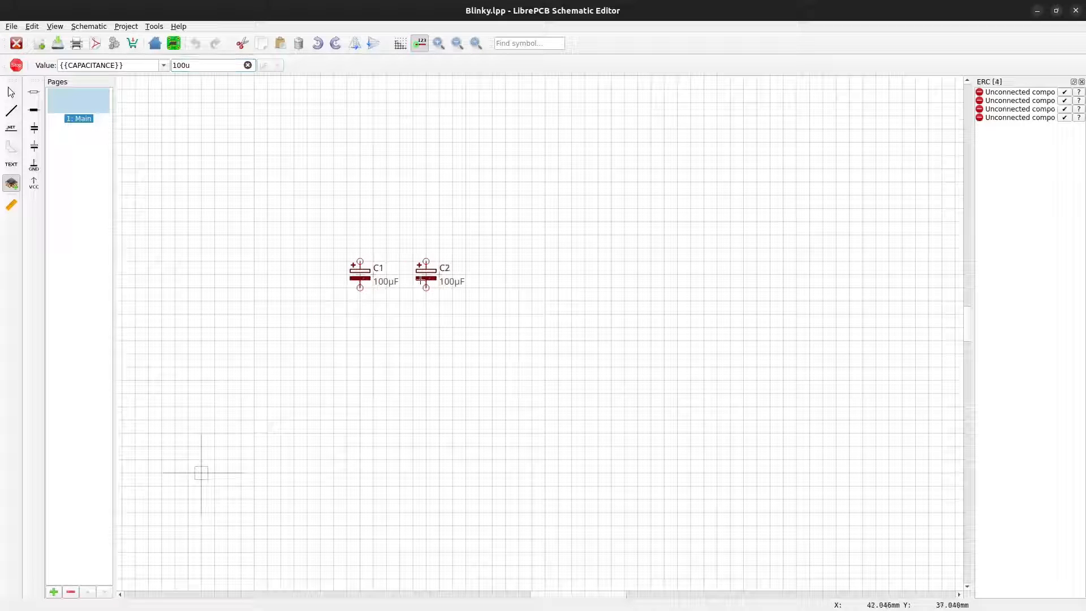
{"action": "left_click", "coordinate": [421, 279]}
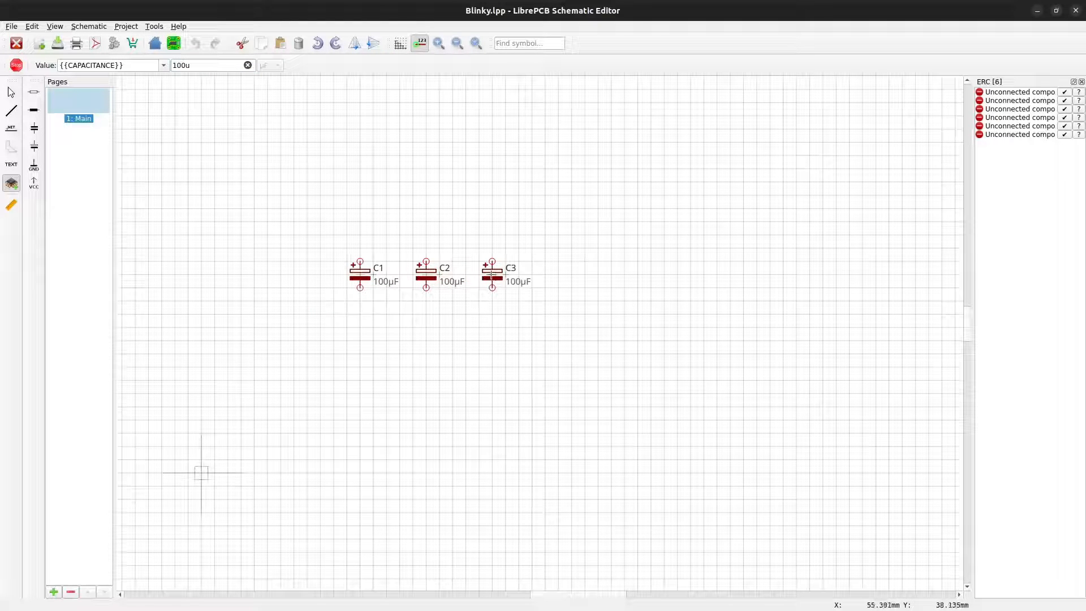
Place a third 100 µF capacitor and a fourth one with capacitance 22u in the same row
{"action": "left_click", "coordinate": [487, 279]}
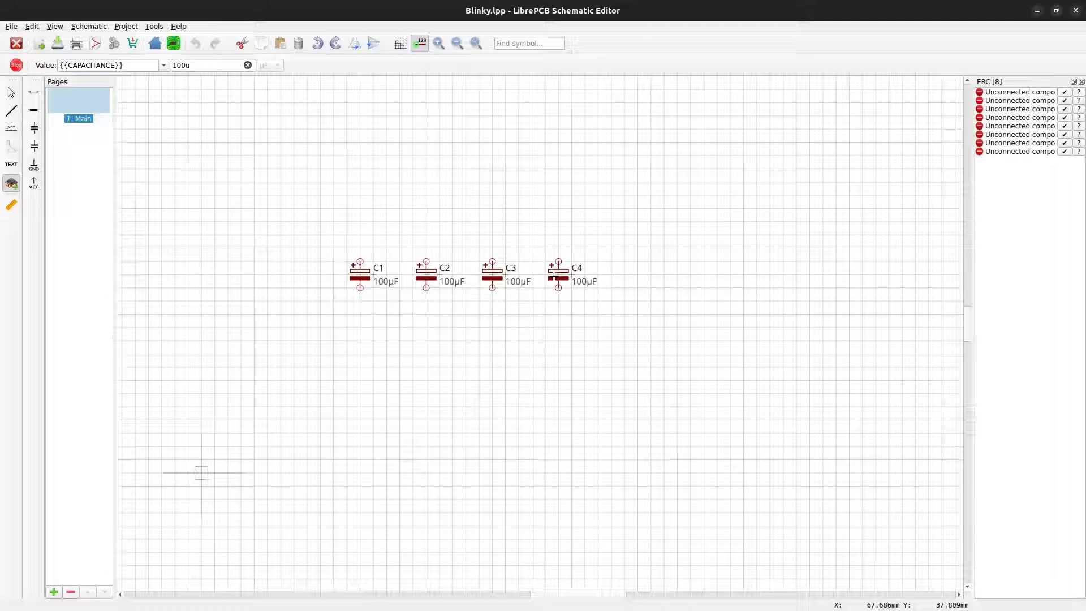
{"action": "key", "text": "Tab"}
{"action": "key", "text": "Tab"}
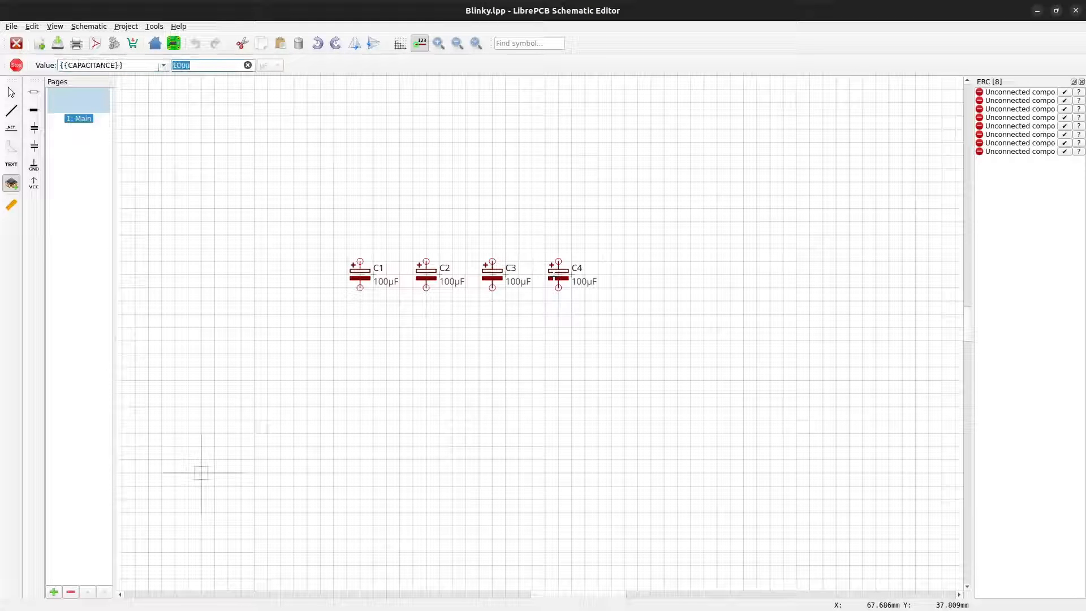
{"action": "type", "text": "22u"}
{"action": "left_click", "coordinate": [554, 275]}
{"action": "key", "text": "Escape"}
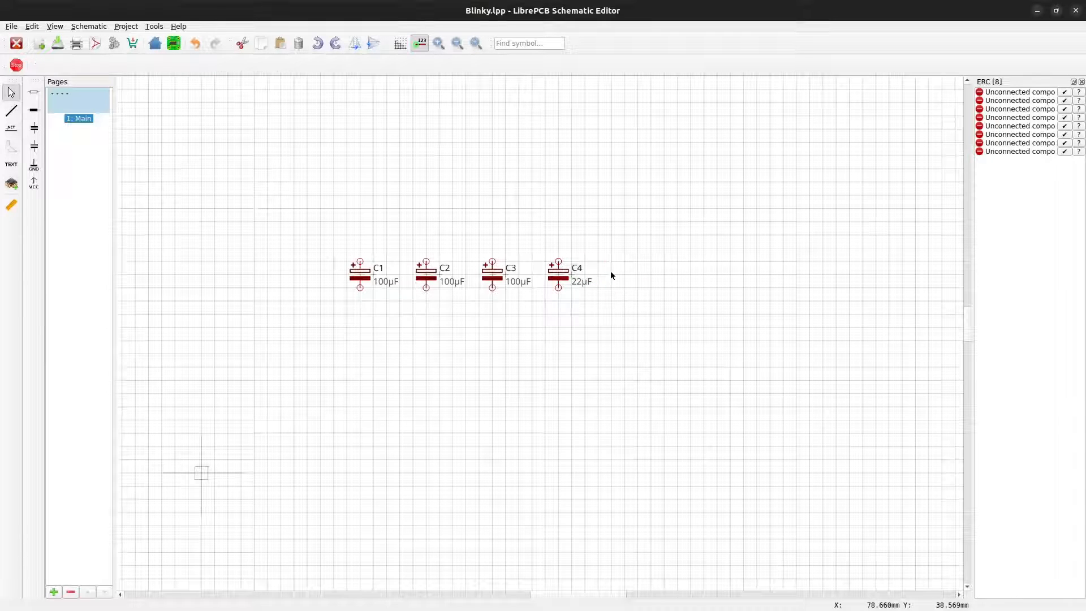
Delete capacitors C2, C3 and C4 from the schematic, keeping C1
{"action": "left_click_drag", "start_coordinate": [615, 249], "coordinate": [406, 299]}
{"action": "key", "text": "Delete"}
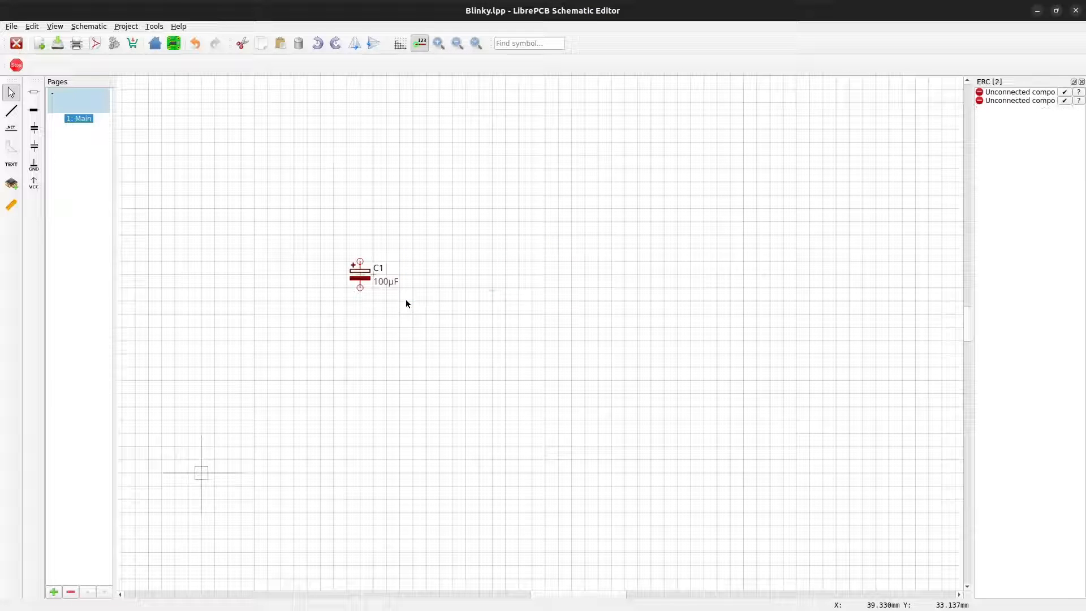
Place three GND supply symbols in a row below capacitor C1, the first one directly under it
{"action": "left_click", "coordinate": [34, 166]}
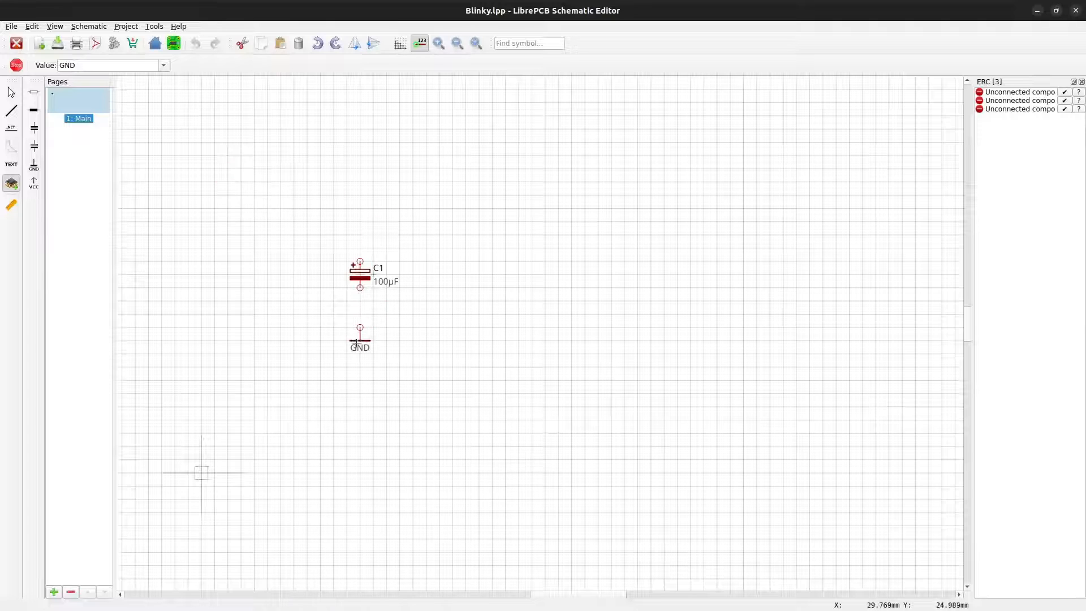
{"action": "left_click", "coordinate": [362, 340]}
{"action": "left_click", "coordinate": [414, 341]}
{"action": "left_click", "coordinate": [466, 340]}
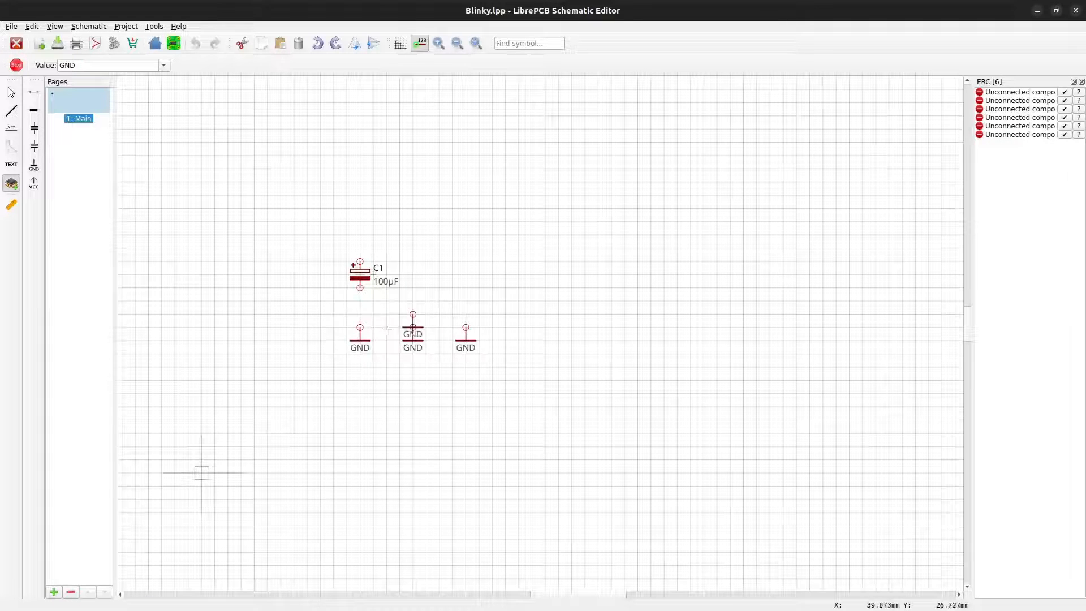
Place two VCC supply symbols above the capacitor, aligned with the first two GND symbols
{"action": "left_click", "coordinate": [34, 183]}
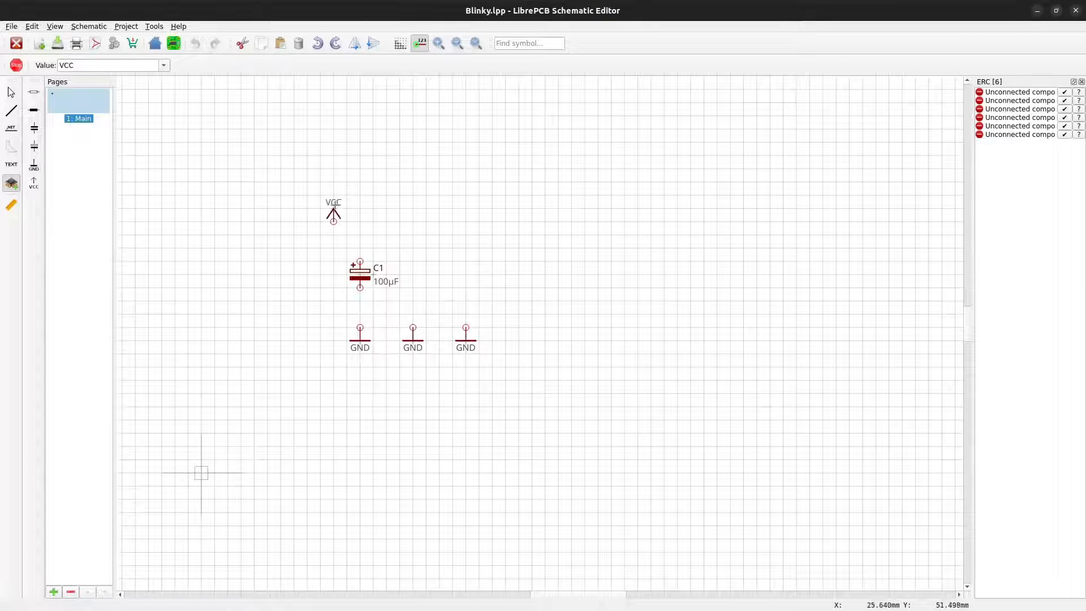
{"action": "left_click", "coordinate": [361, 209]}
{"action": "left_click", "coordinate": [414, 209]}
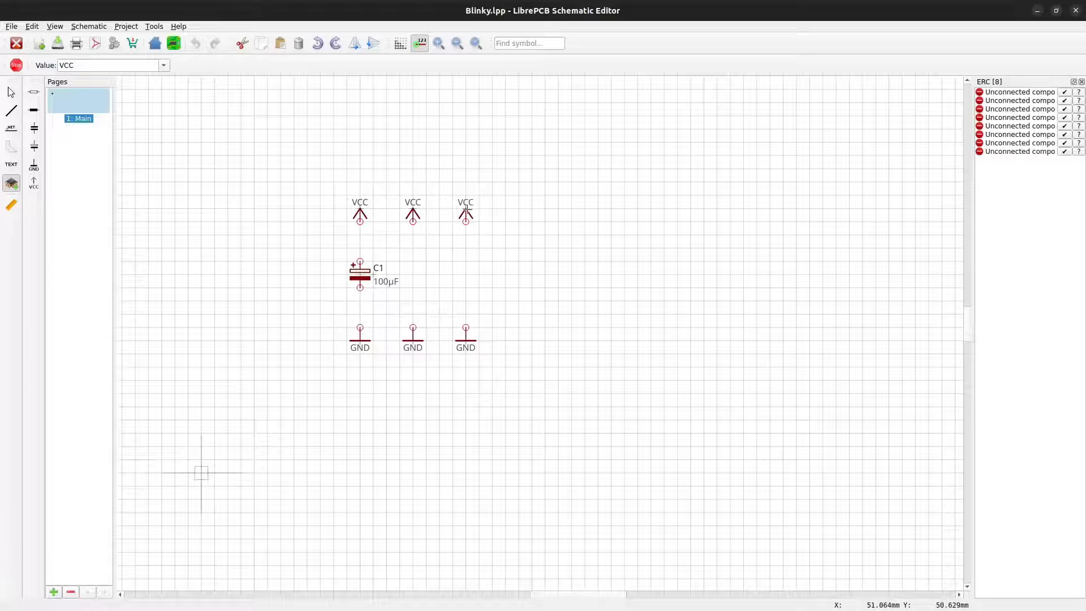
Place two more supply symbols beside the VCC symbols with their value set to 5V
{"action": "key", "text": "Tab"}
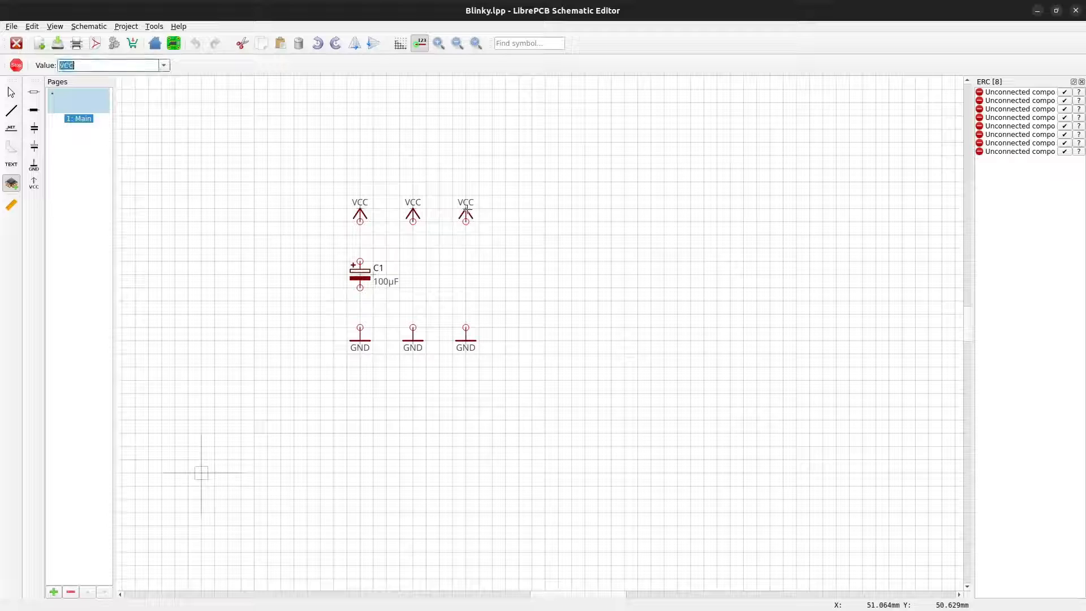
{"action": "type", "text": "5V"}
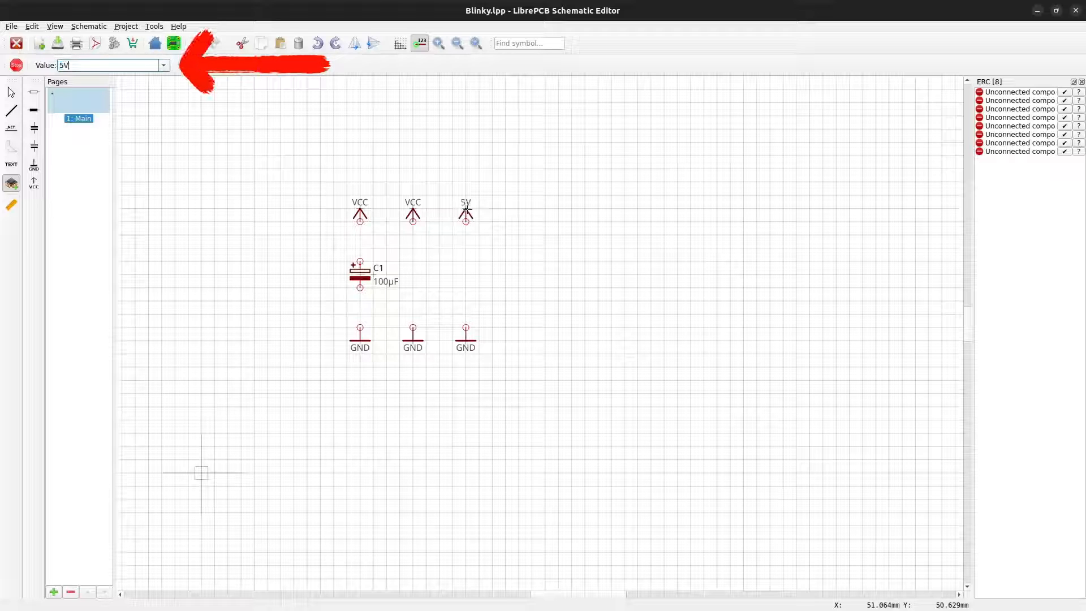
{"action": "left_click", "coordinate": [465, 211]}
{"action": "left_click", "coordinate": [502, 213]}
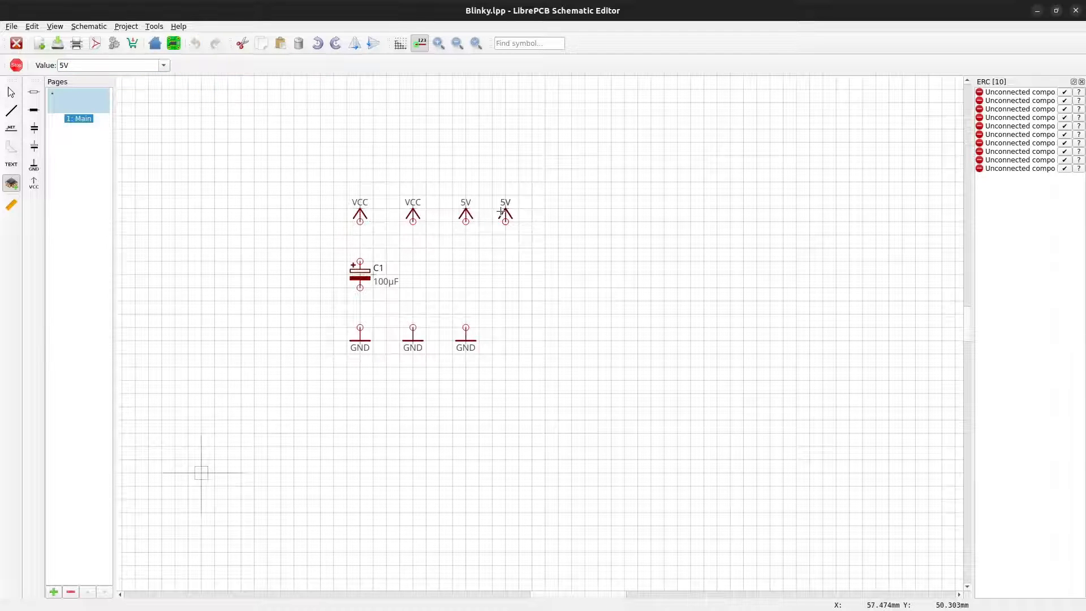
{"action": "key", "text": "Escape"}
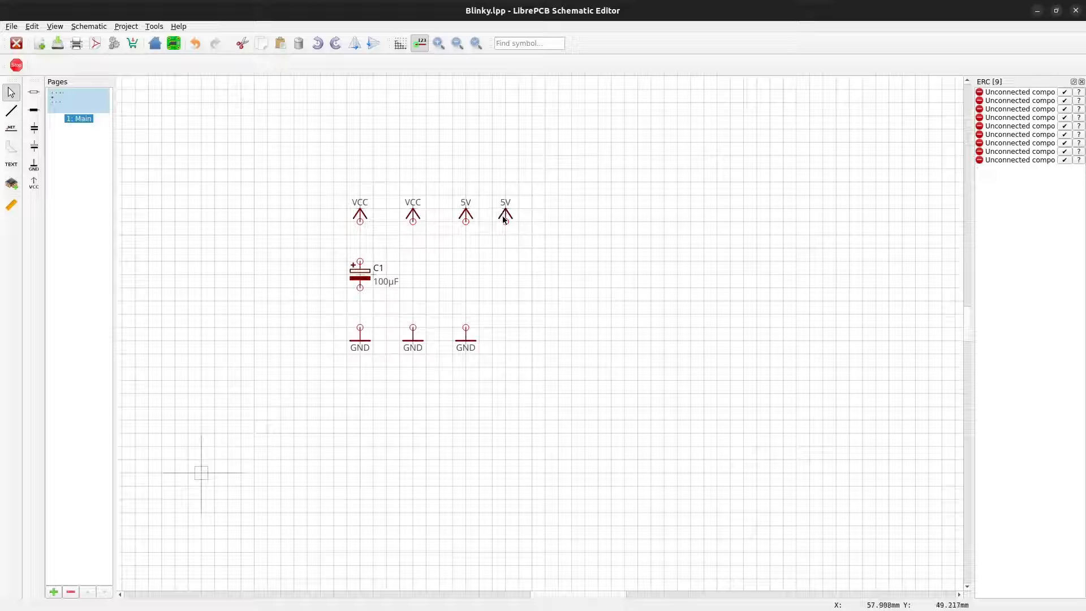
Change the value of the rightmost 5V supply symbol to 3V3 in its properties
{"action": "left_click", "coordinate": [505, 213]}
{"action": "double_click", "coordinate": [506, 212]}
{"action": "key", "text": "Tab"}
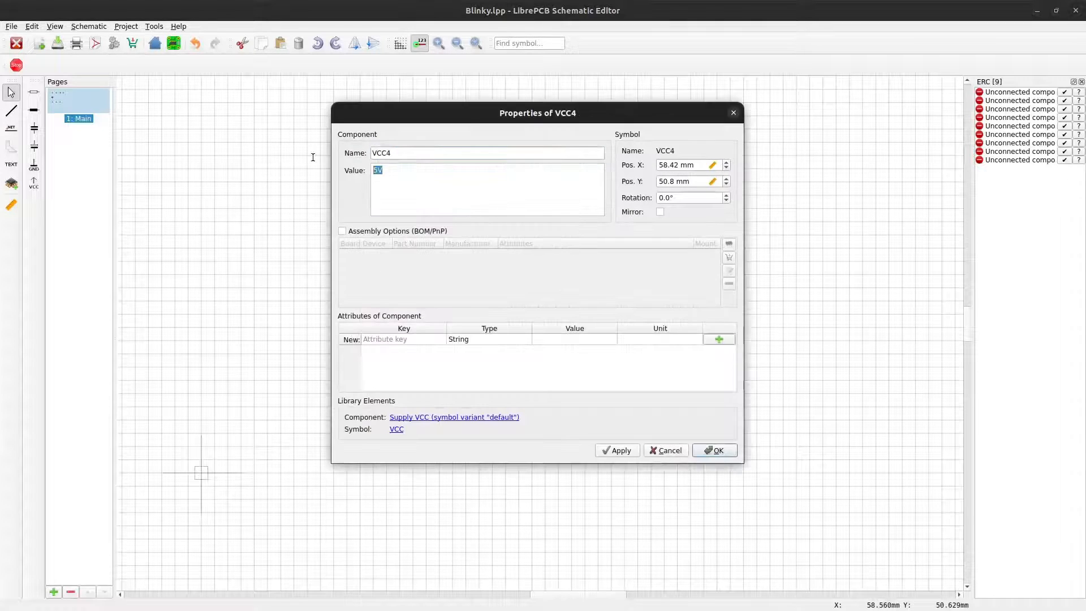
{"action": "type", "text": "3V3"}
{"action": "left_click", "coordinate": [707, 451]}
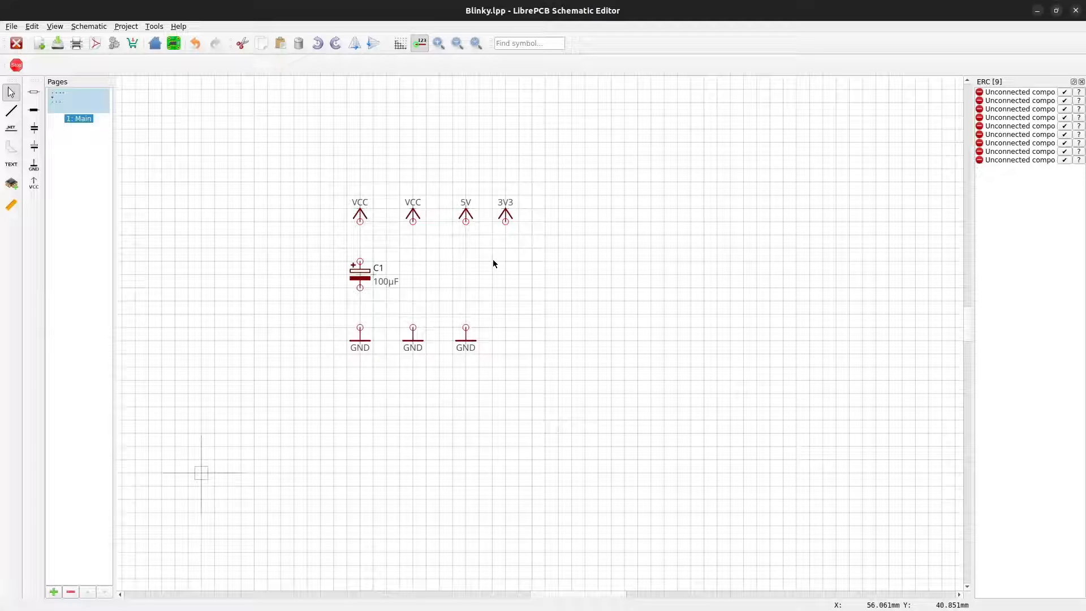
Delete the extra supply symbols, keeping only the VCC and GND symbols aligned with C1
{"action": "left_click_drag", "start_coordinate": [525, 260], "coordinate": [402, 185]}
{"action": "key", "text": "Delete"}
{"action": "left_click_drag", "start_coordinate": [524, 315], "coordinate": [396, 359]}
{"action": "key", "text": "Delete"}
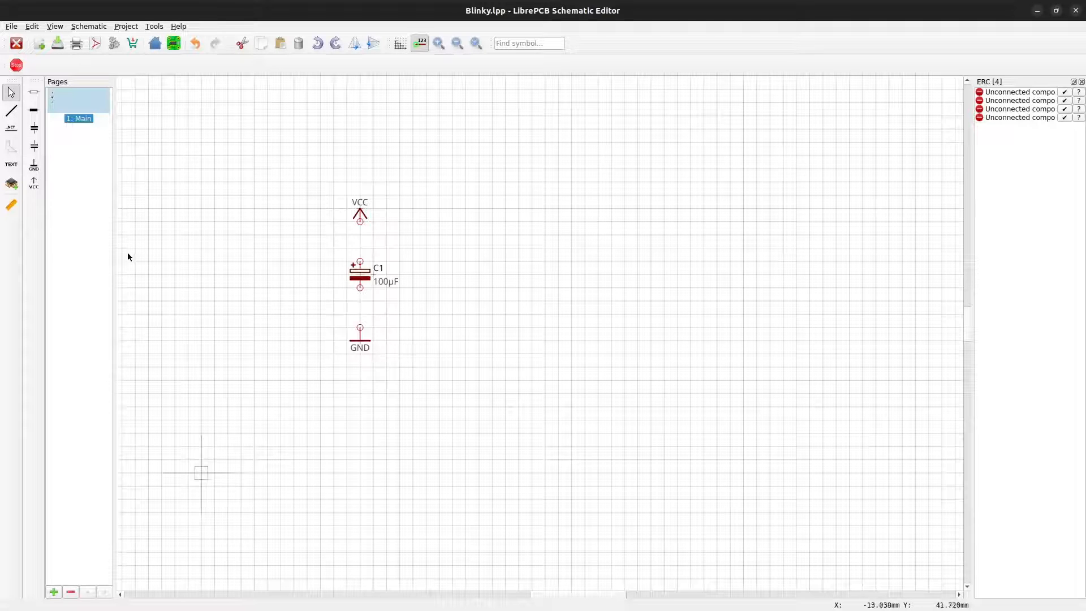
Browse the Connectors, Discrete Semiconductors and Electromechanical component categories, and try a library search for "diode"
{"action": "left_click", "coordinate": [12, 184]}
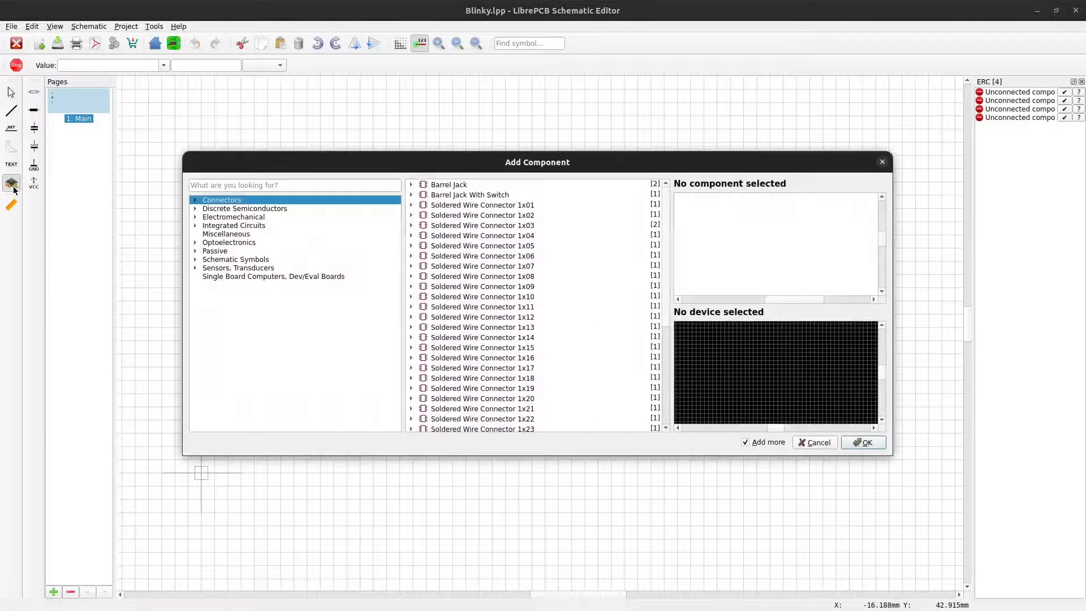
{"action": "left_click", "coordinate": [195, 200]}
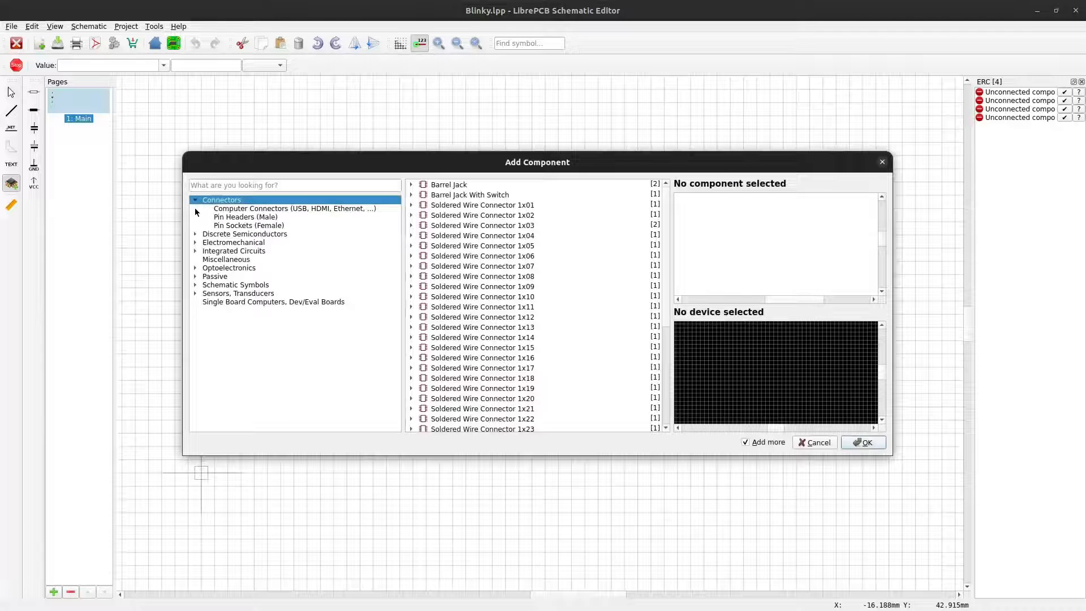
{"action": "left_click", "coordinate": [195, 234]}
{"action": "left_click", "coordinate": [195, 259]}
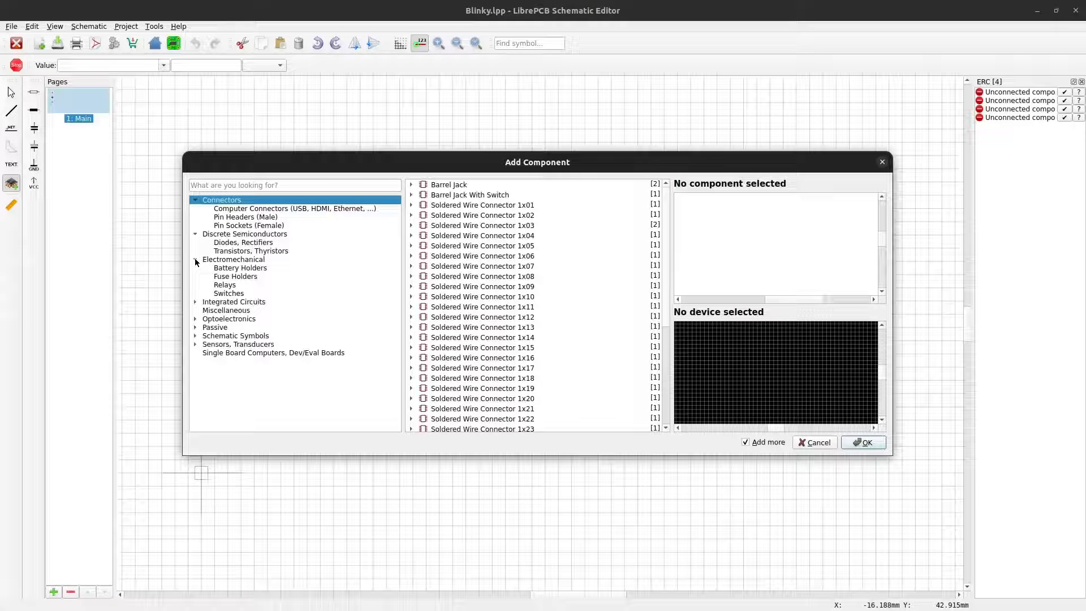
{"action": "left_click", "coordinate": [241, 185]}
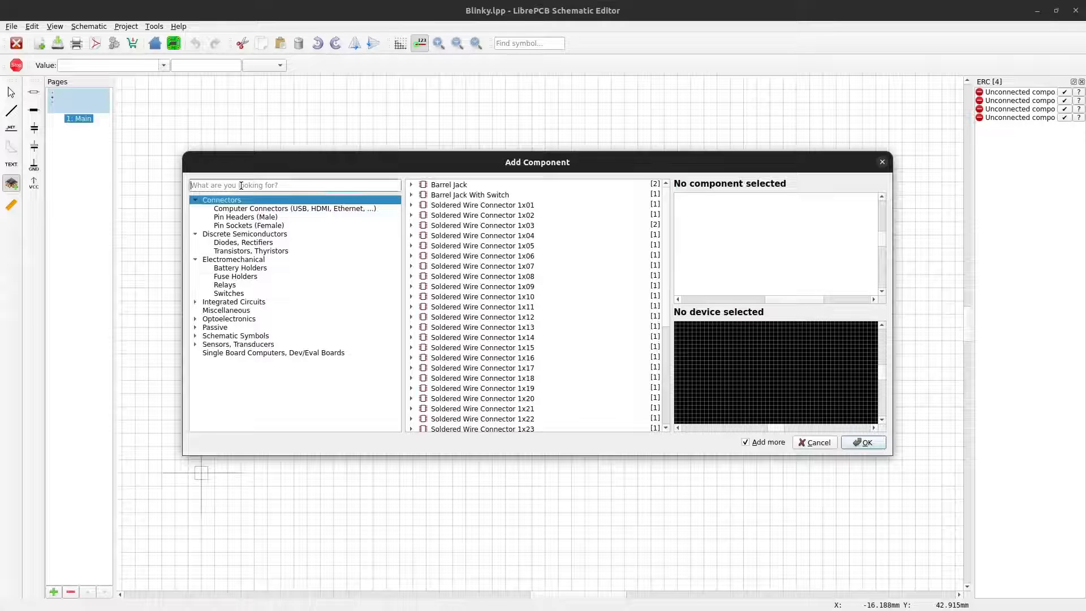
{"action": "type", "text": "diode"}
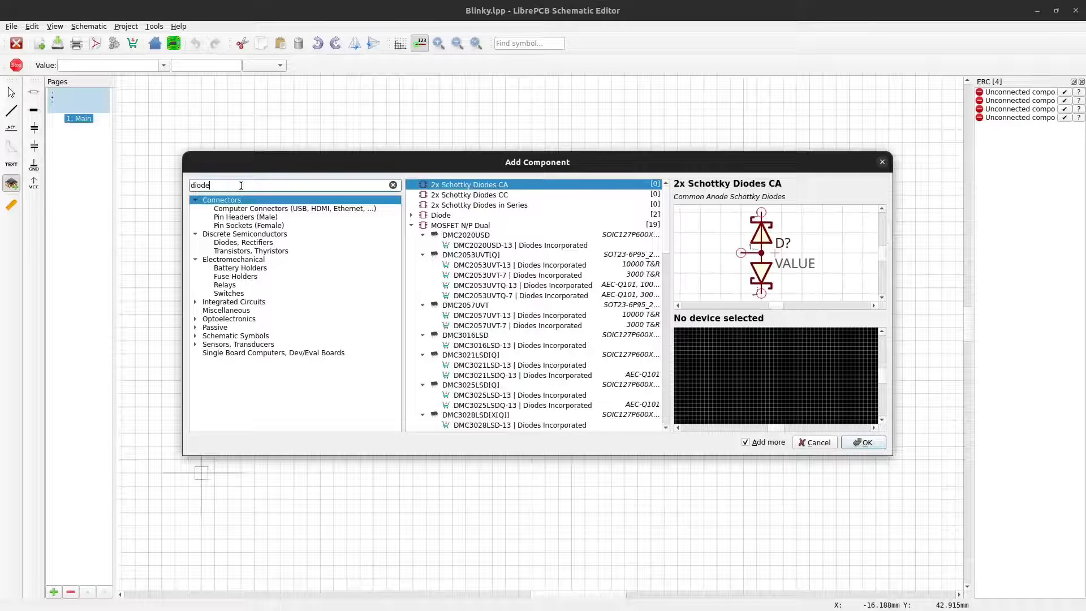
{"action": "left_click", "coordinate": [395, 186]}
Add an A4 Landscape Schematic Frame from the Schematic Frames category, placing its lower-left corner at the sheet origin
{"action": "left_click", "coordinate": [196, 337]}
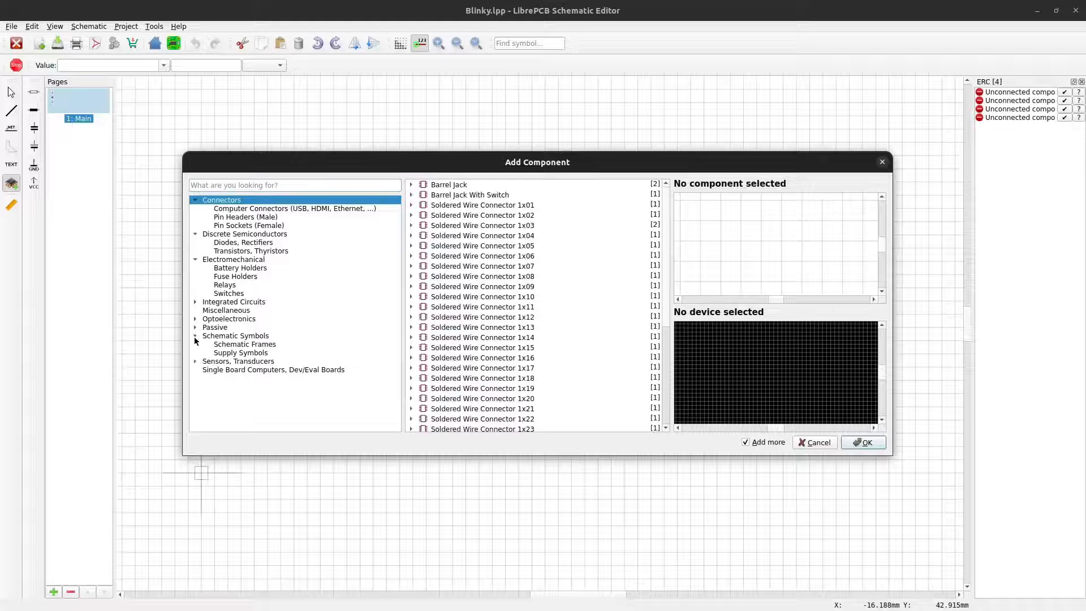
{"action": "left_click", "coordinate": [220, 344]}
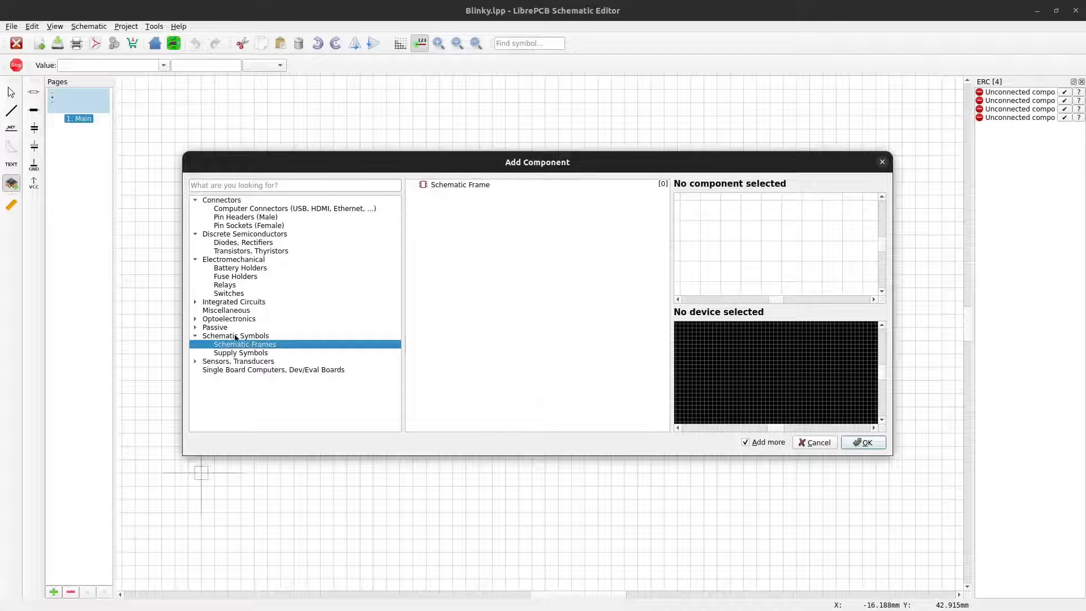
{"action": "left_click", "coordinate": [460, 184]}
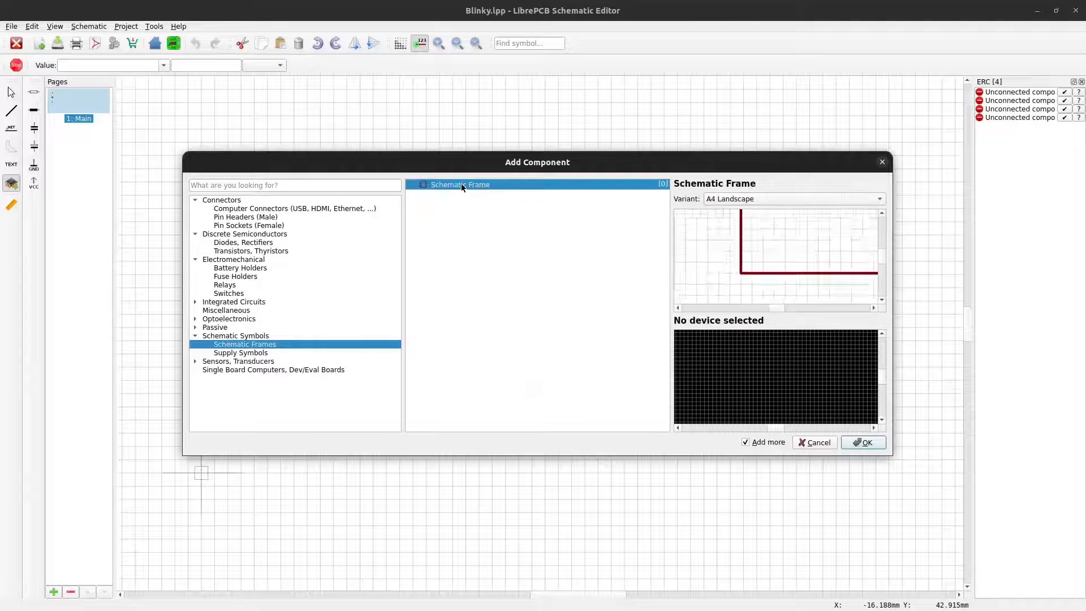
{"action": "left_click", "coordinate": [851, 441]}
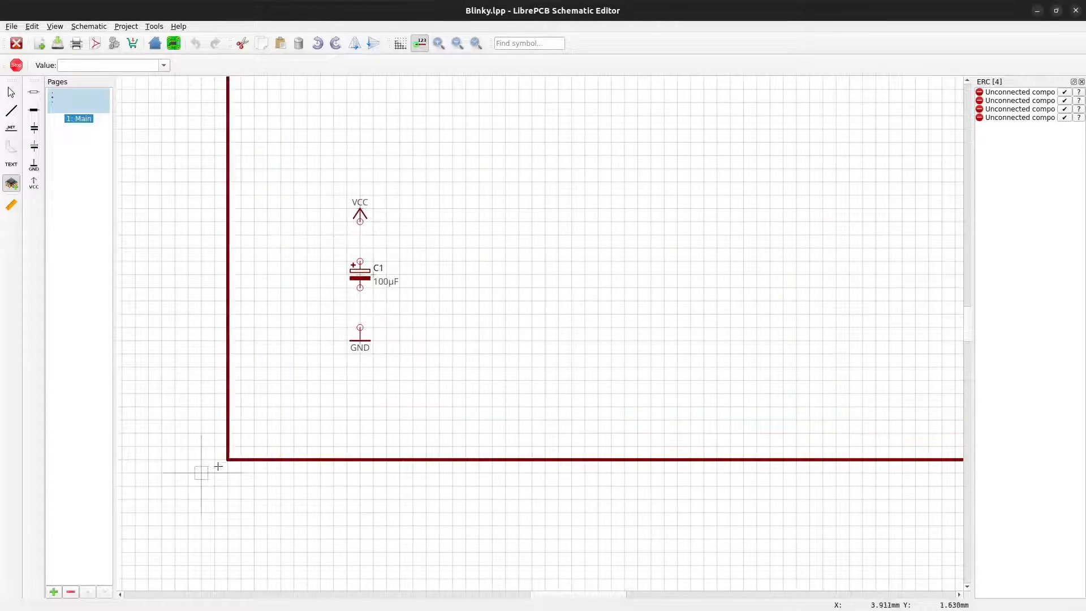
{"action": "left_click", "coordinate": [200, 469]}
{"action": "scroll", "coordinate": [181, 494], "scroll_direction": "down", "scroll_amount": 4}
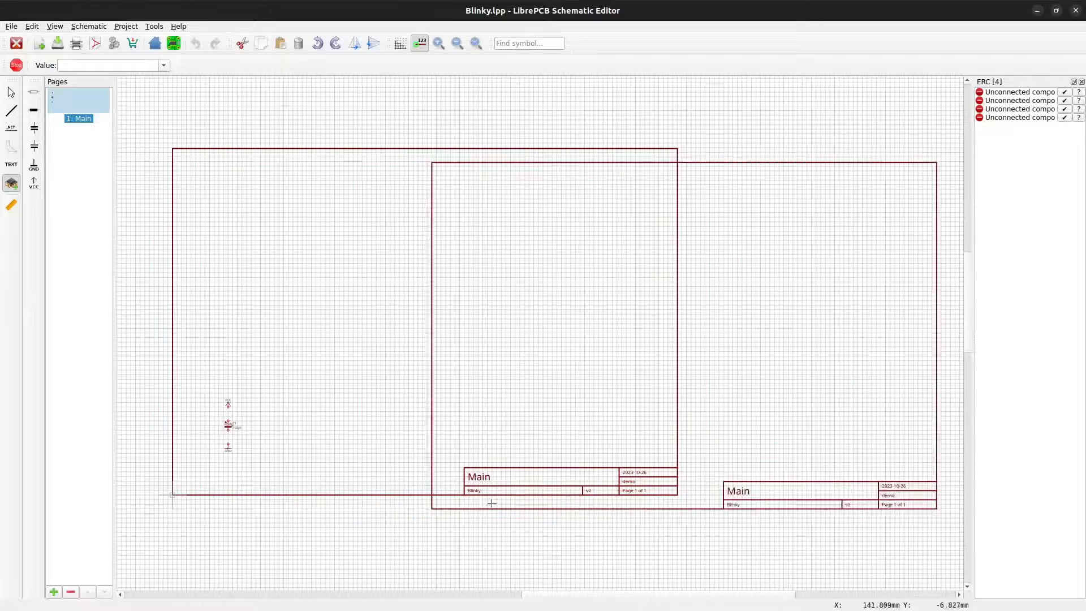
{"action": "scroll", "coordinate": [492, 502], "scroll_direction": "up", "scroll_amount": 4}
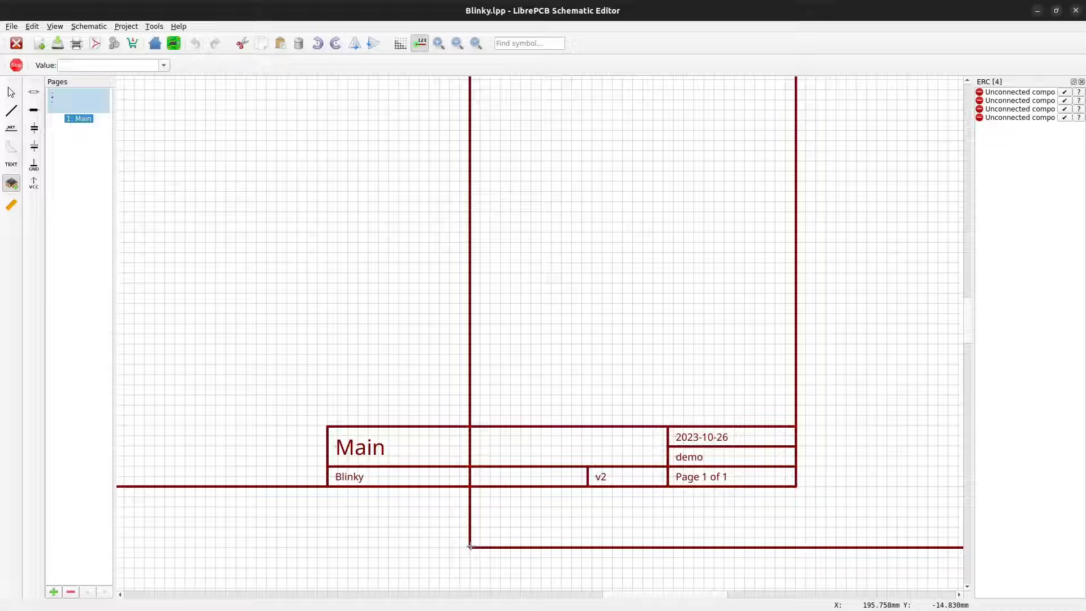
{"action": "key", "text": "Escape"}
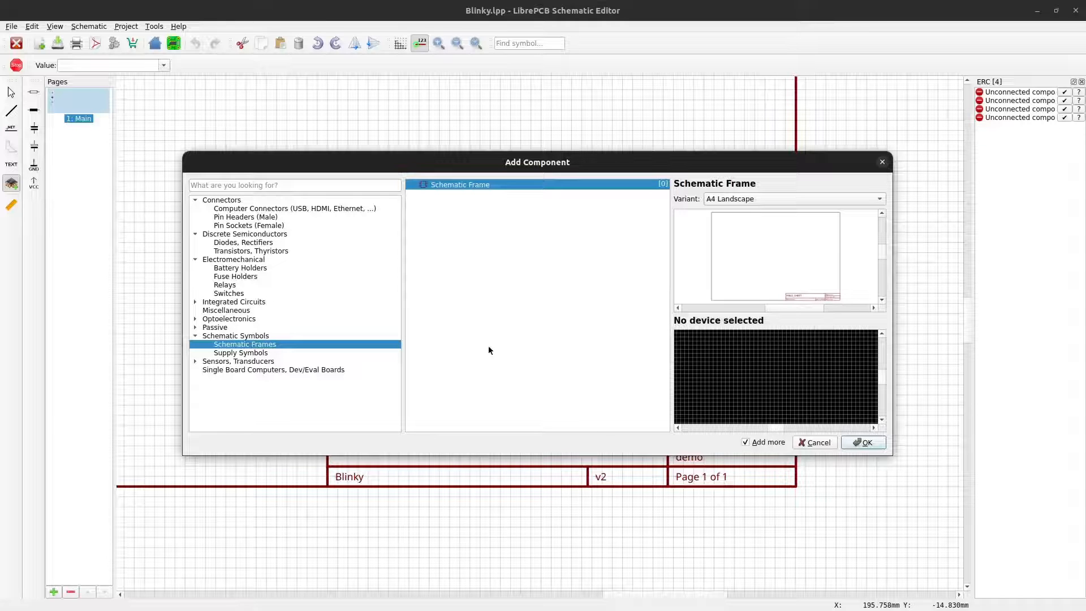
Search the components for "resist" and compare the Resistor's American [IEEE 315] and European [IEC 60617] symbol variants
{"action": "left_click", "coordinate": [316, 185]}
{"action": "type", "text": "r"}
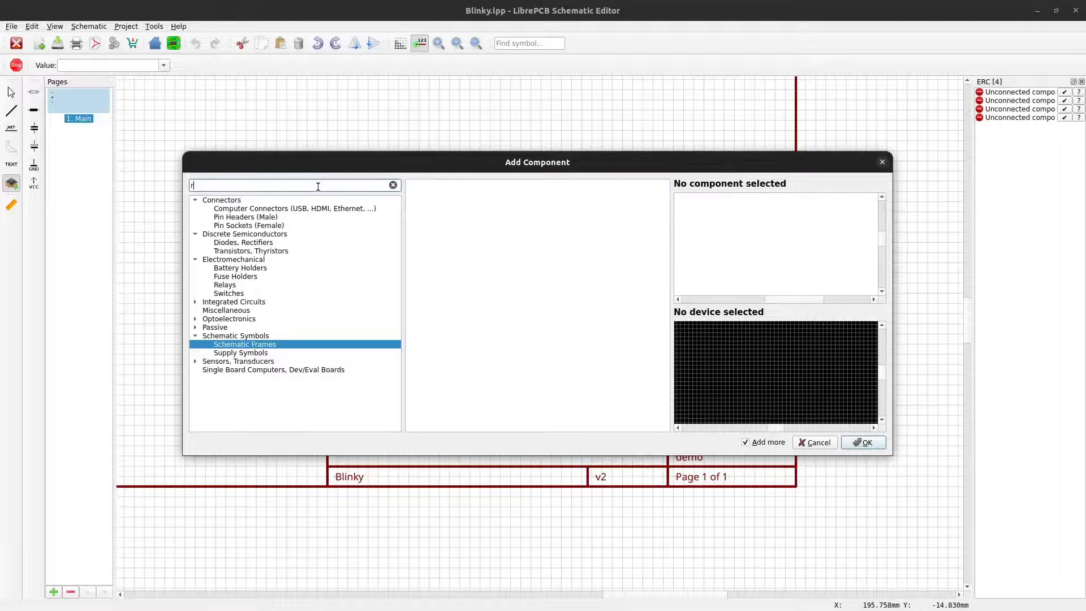
{"action": "type", "text": "esist"}
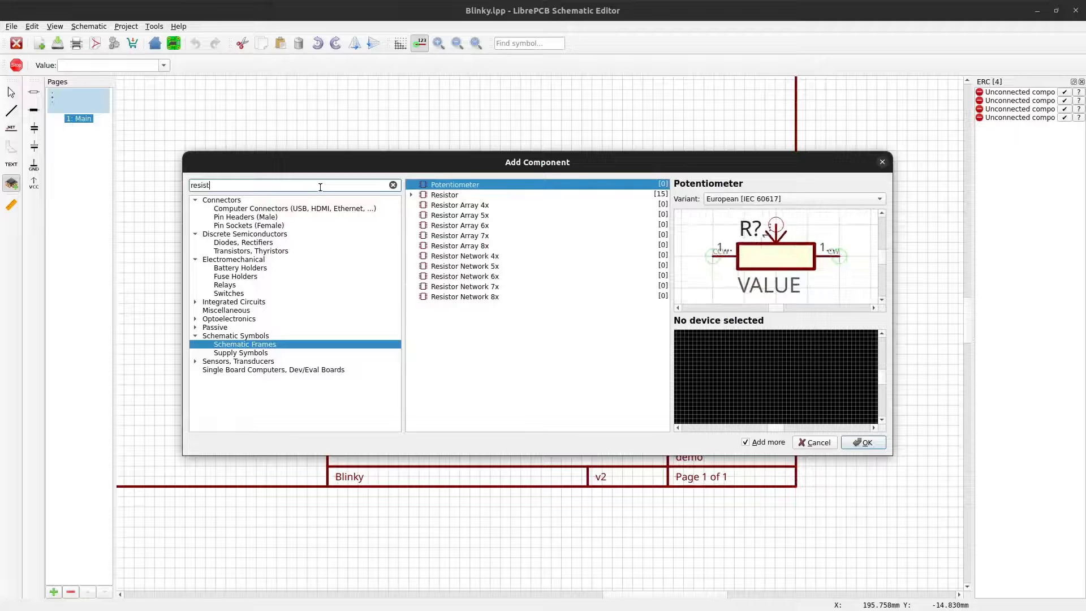
{"action": "left_click", "coordinate": [427, 195]}
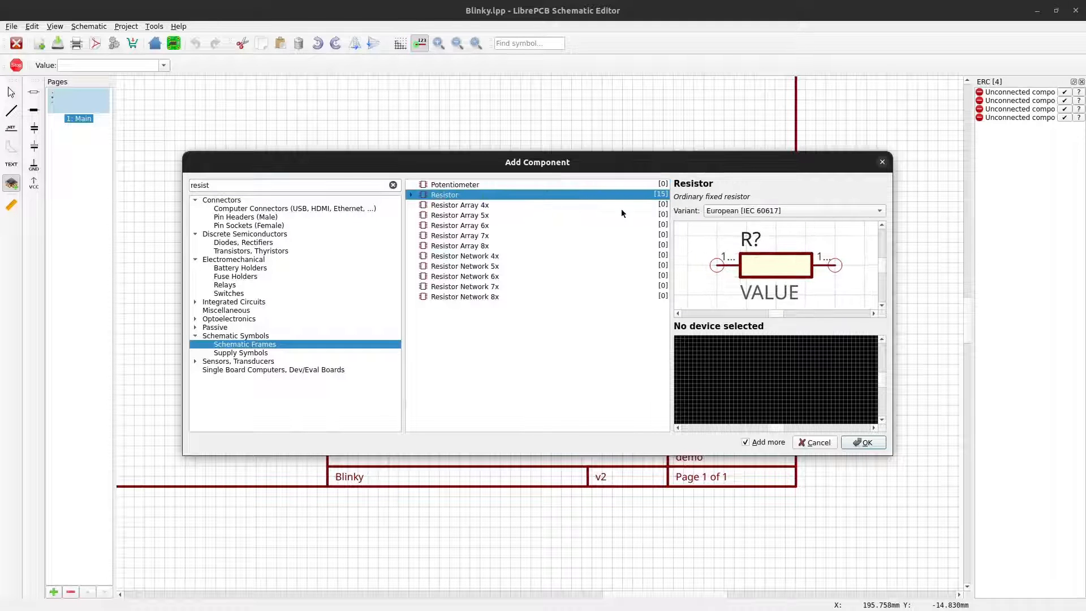
{"action": "left_click", "coordinate": [730, 211]}
{"action": "left_click", "coordinate": [731, 226]}
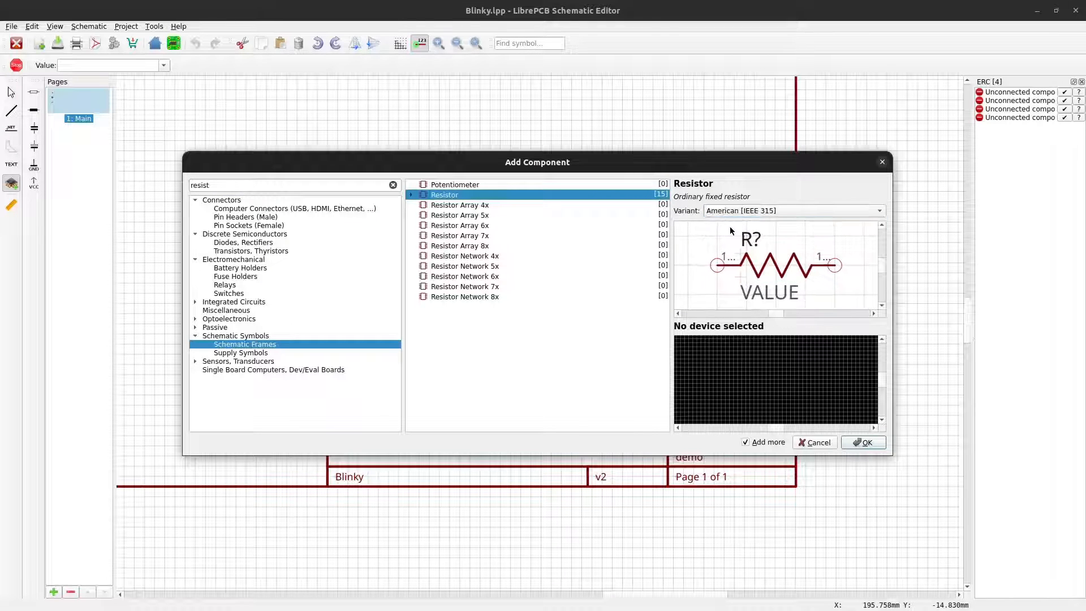
{"action": "left_click", "coordinate": [740, 211]}
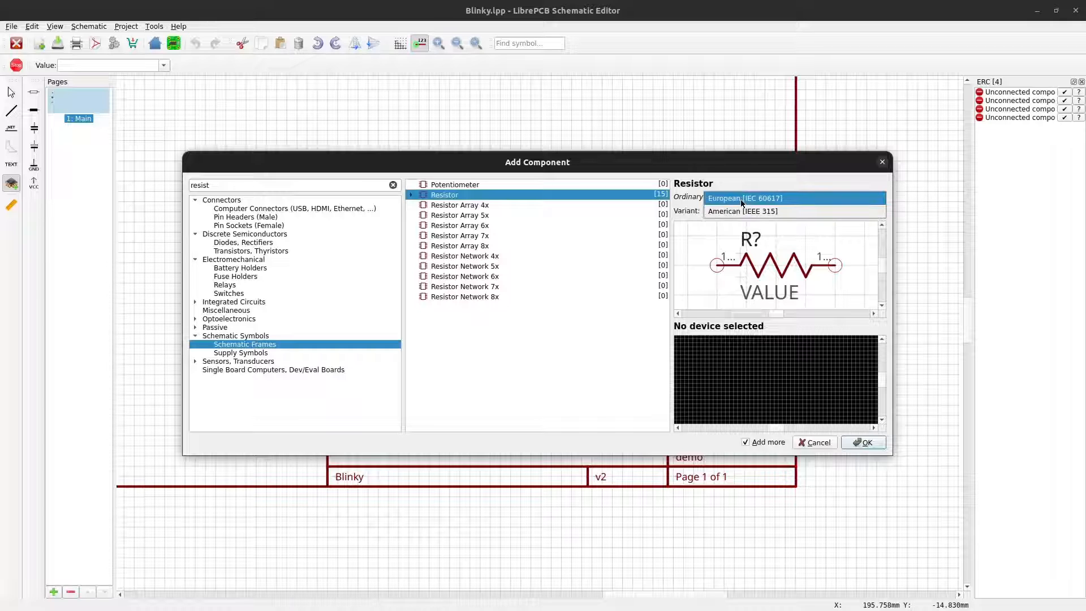
{"action": "left_click", "coordinate": [741, 199]}
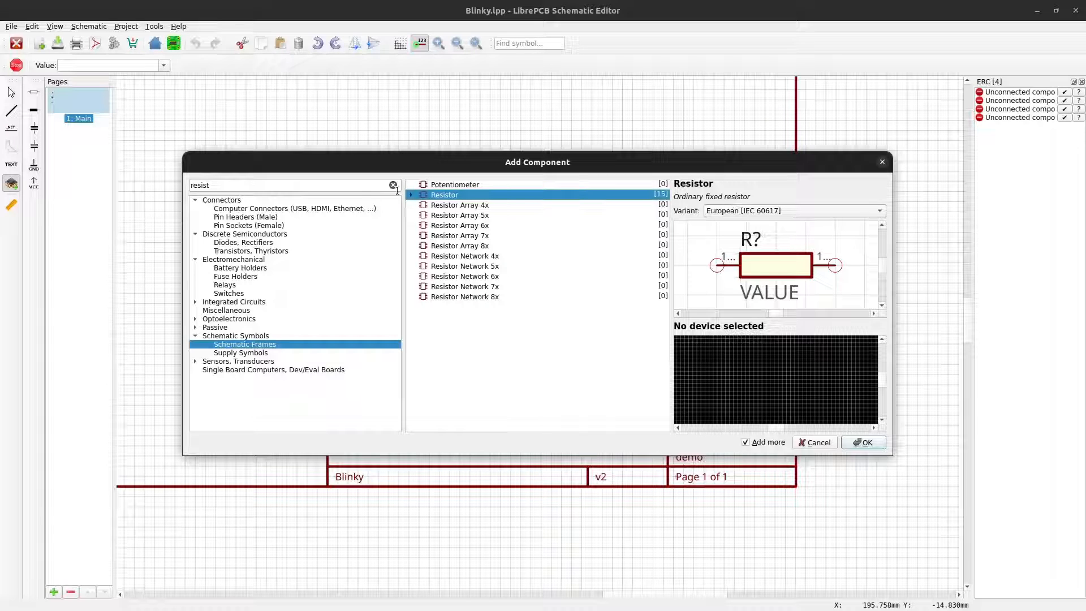
Search for "opamp", add an OpAmp Quad and place its gates A to D and power symbol in one row above the title block
{"action": "double_click", "coordinate": [359, 187]}
{"action": "type", "text": "opamp"}
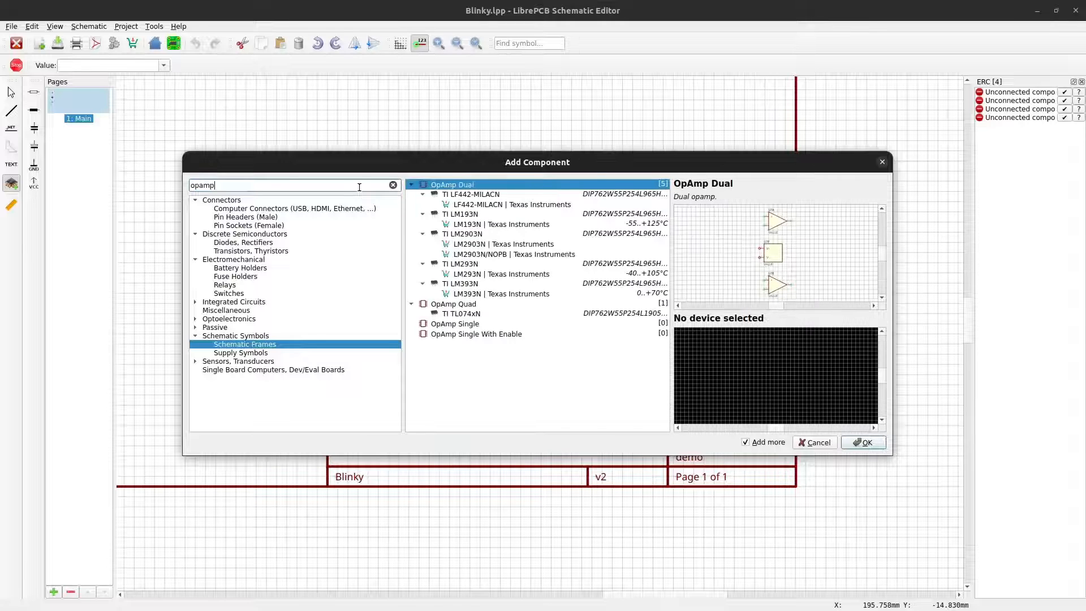
{"action": "left_click", "coordinate": [466, 306]}
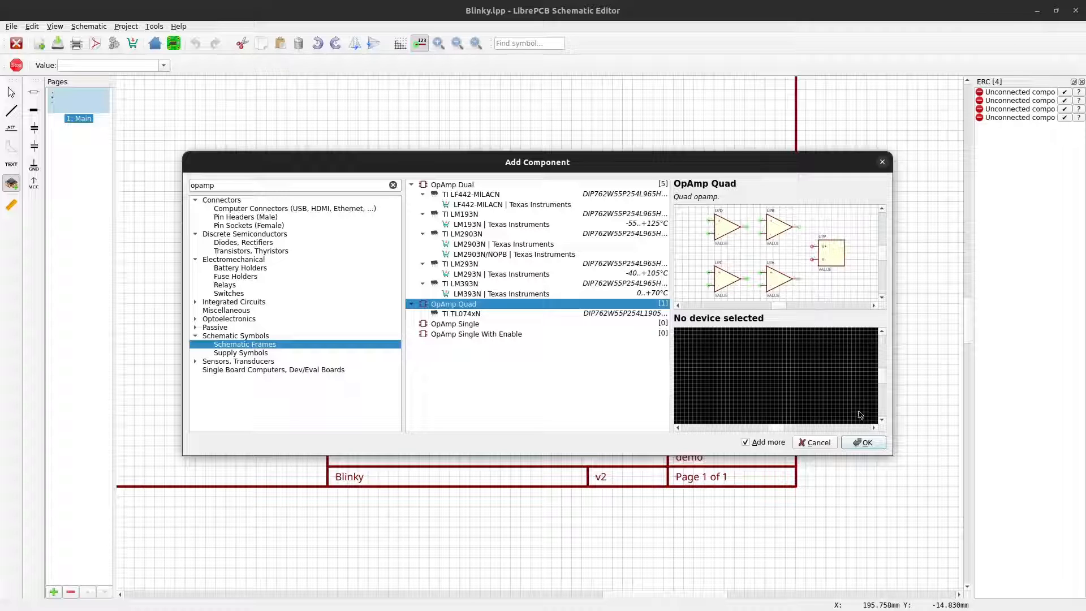
{"action": "left_click", "coordinate": [863, 443]}
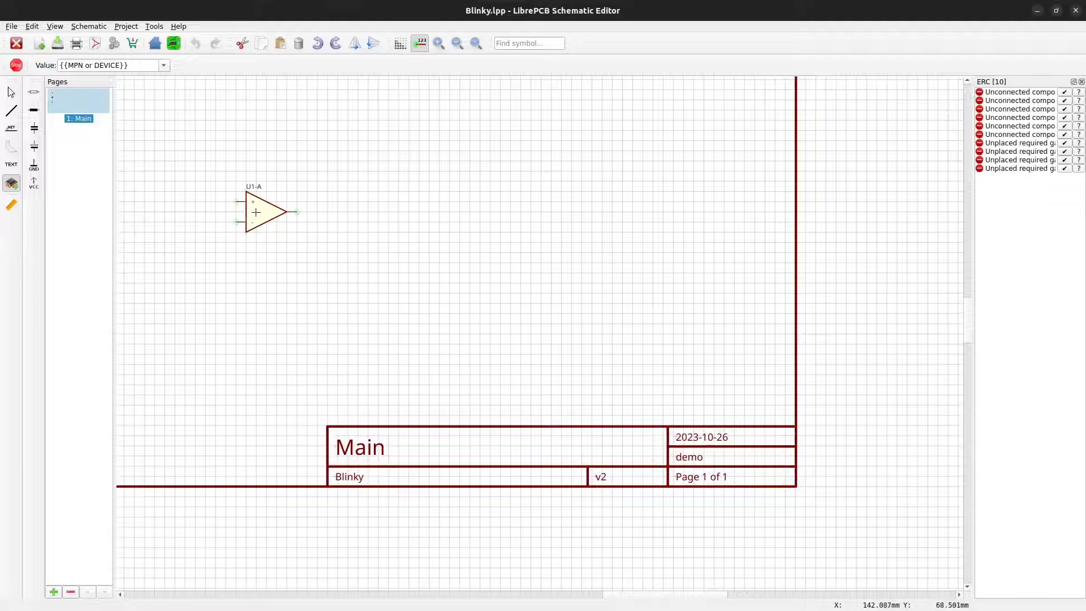
{"action": "left_click", "coordinate": [264, 215]}
{"action": "left_click", "coordinate": [335, 214]}
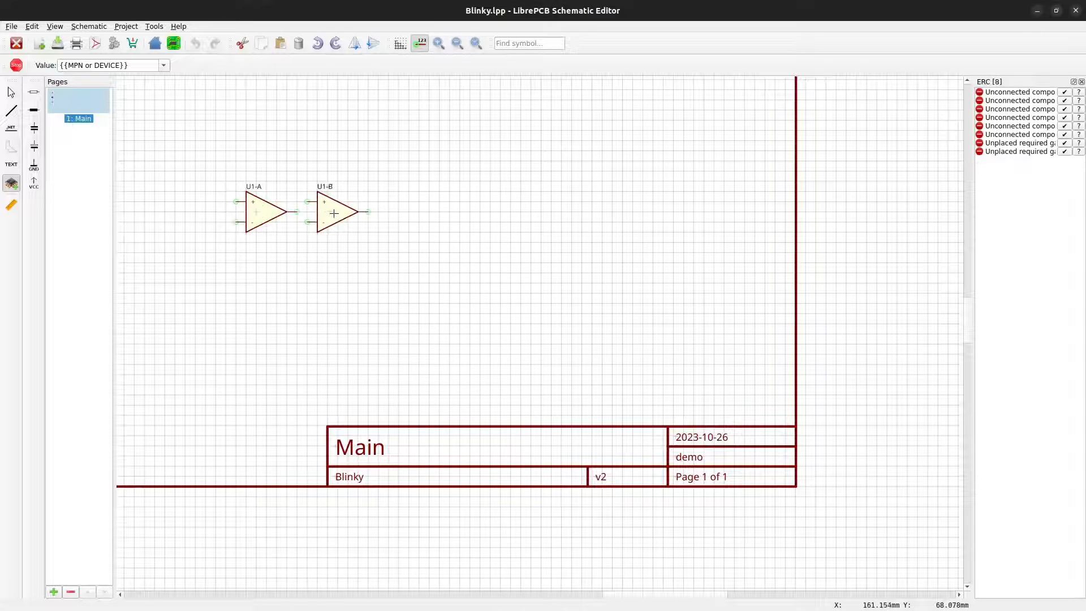
{"action": "left_click", "coordinate": [395, 212]}
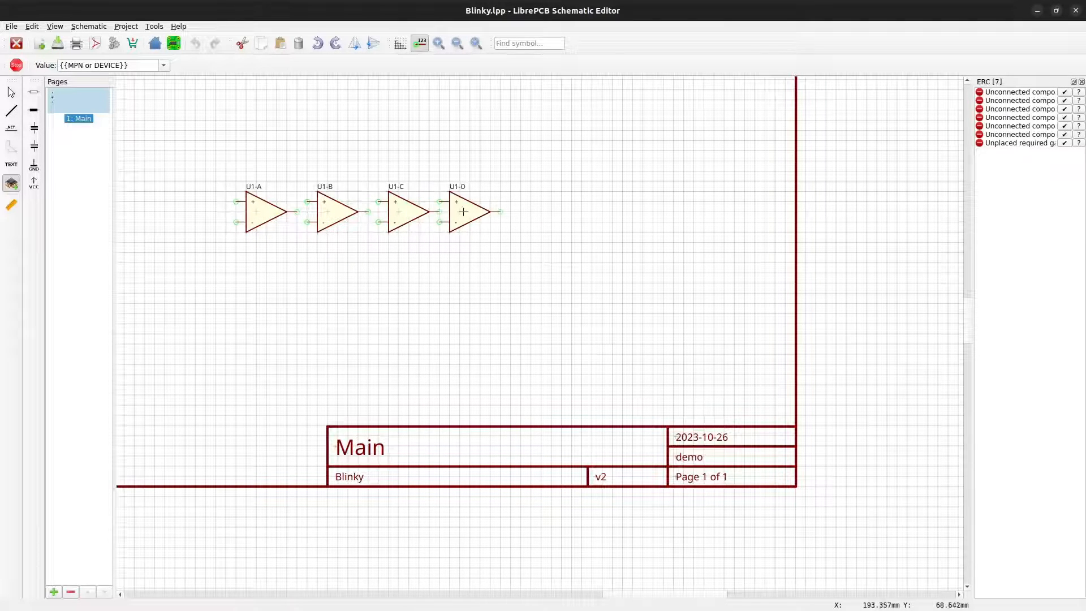
{"action": "left_click", "coordinate": [468, 213]}
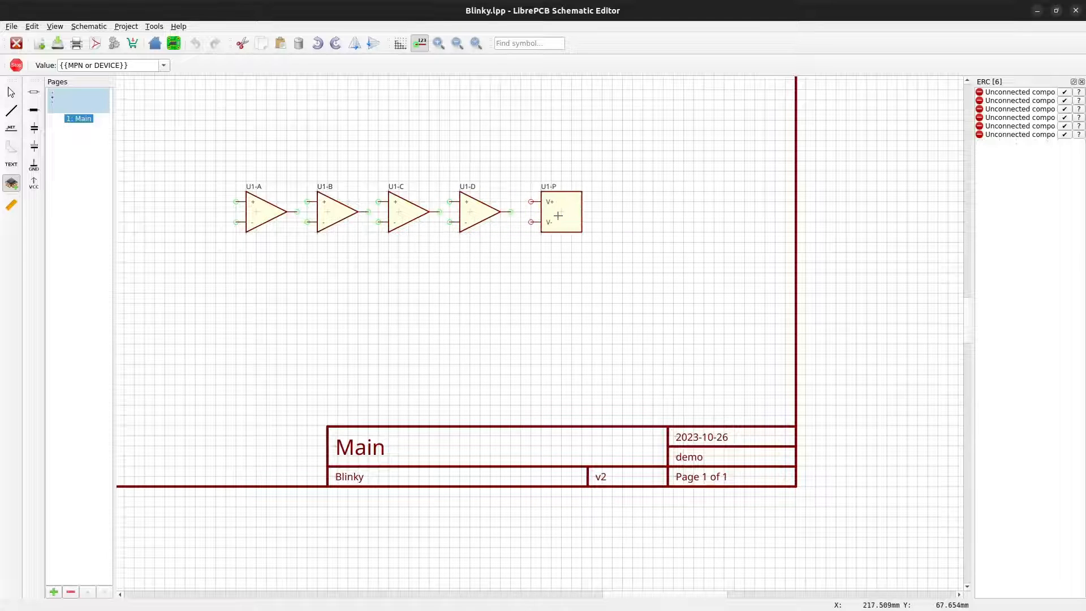
{"action": "left_click", "coordinate": [566, 212]}
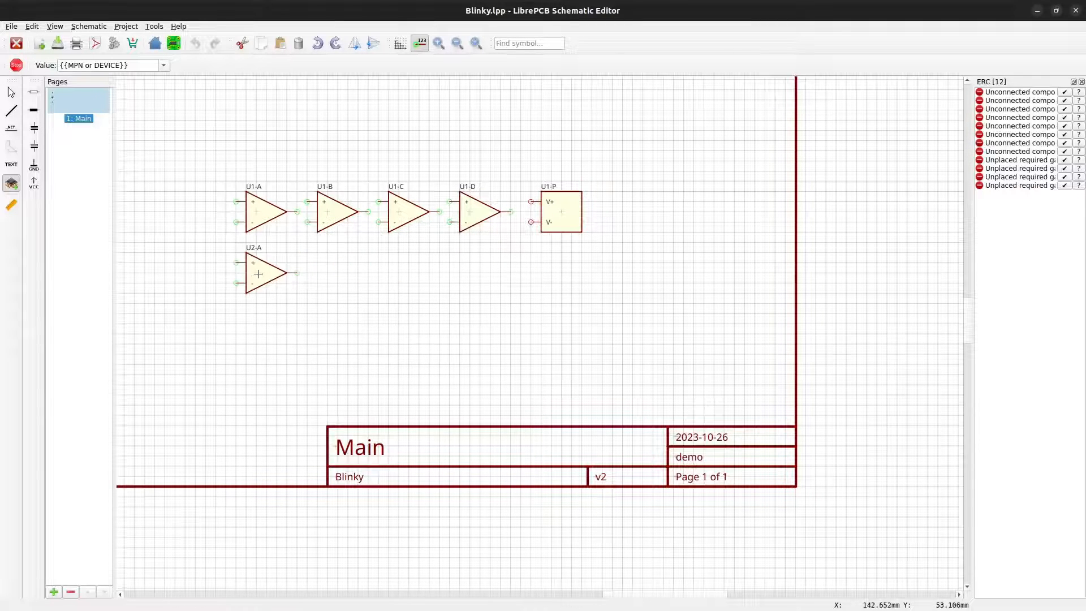
Place all gates and the power symbol of a second OpAmp Quad in a row below U1, ending placement before a third
{"action": "left_click", "coordinate": [257, 269]}
{"action": "left_click", "coordinate": [329, 269]}
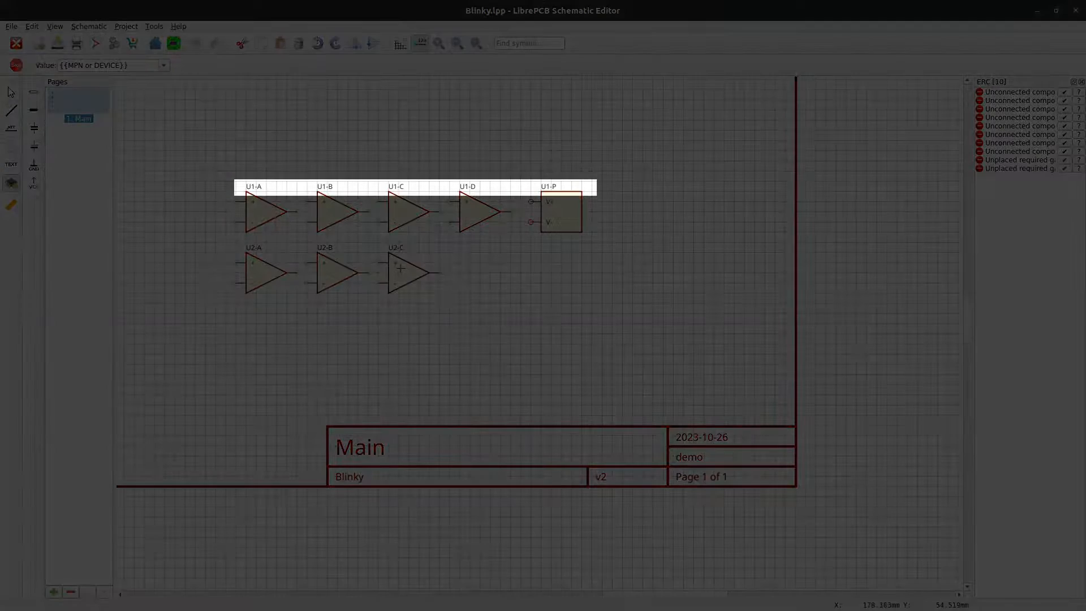
{"action": "left_click", "coordinate": [401, 269]}
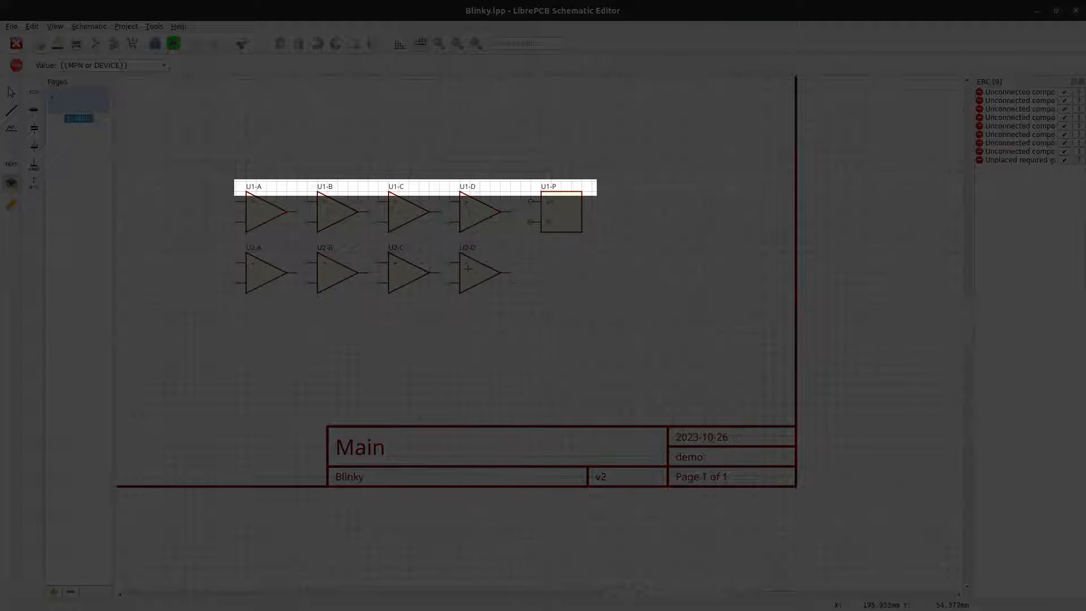
{"action": "left_click", "coordinate": [471, 269]}
{"action": "left_click", "coordinate": [565, 269]}
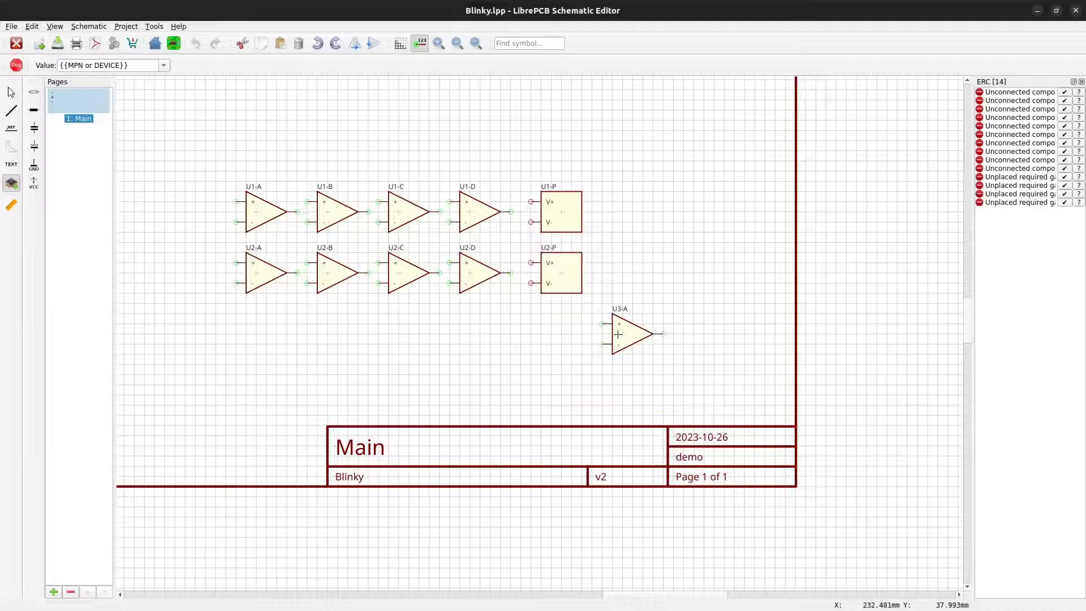
{"action": "left_click", "coordinate": [618, 335]}
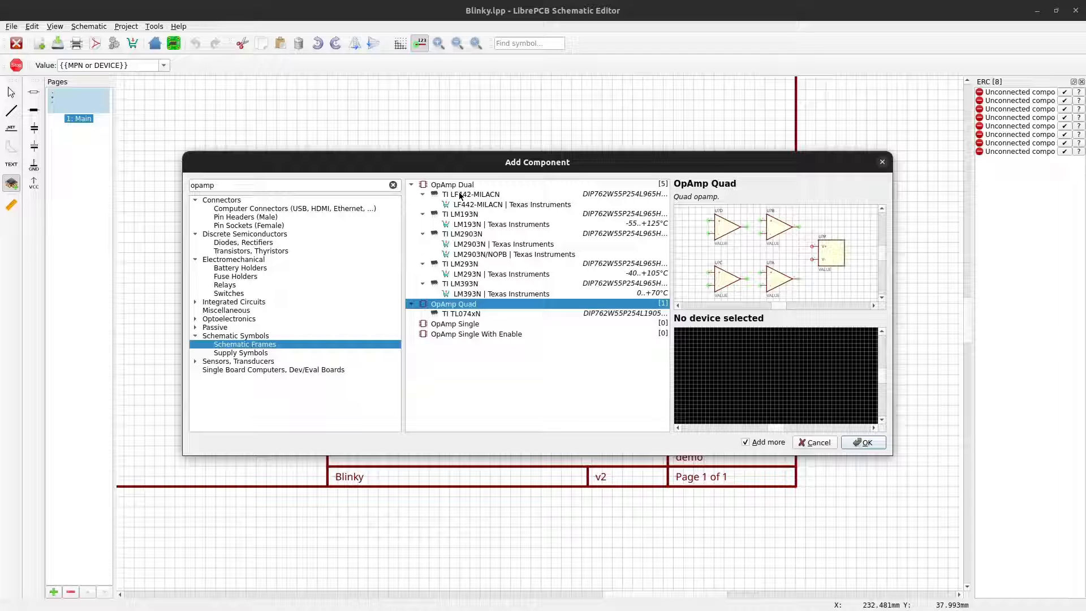
Search for "schmitt" and place the Schmitt Trigger Inverting part 74AHC1G14SE-7 below the op-amp rows
{"action": "double_click", "coordinate": [292, 189]}
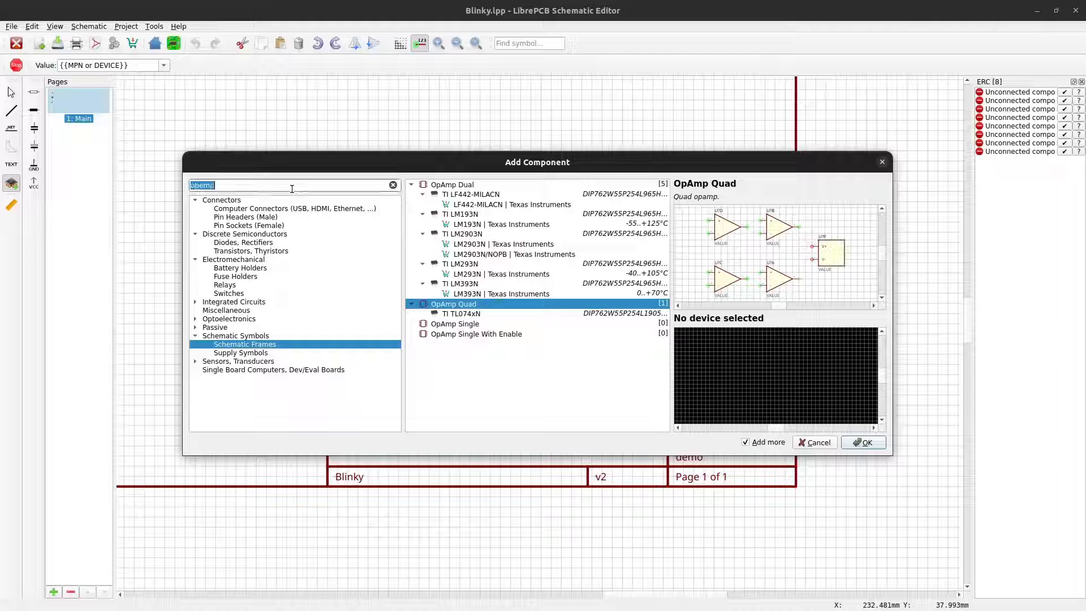
{"action": "type", "text": "schmitt"}
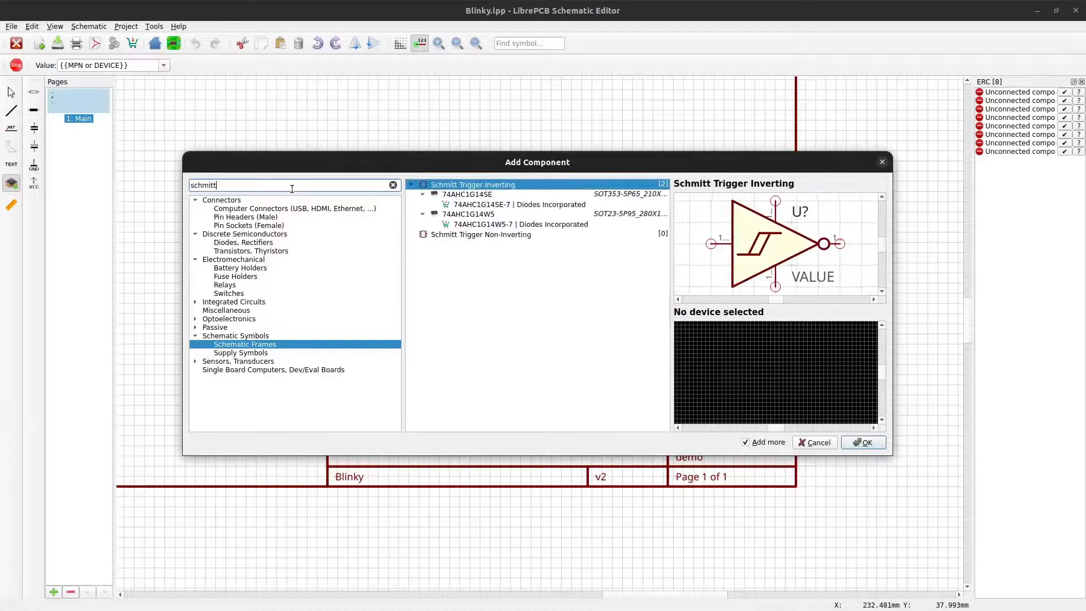
{"action": "left_click", "coordinate": [468, 188]}
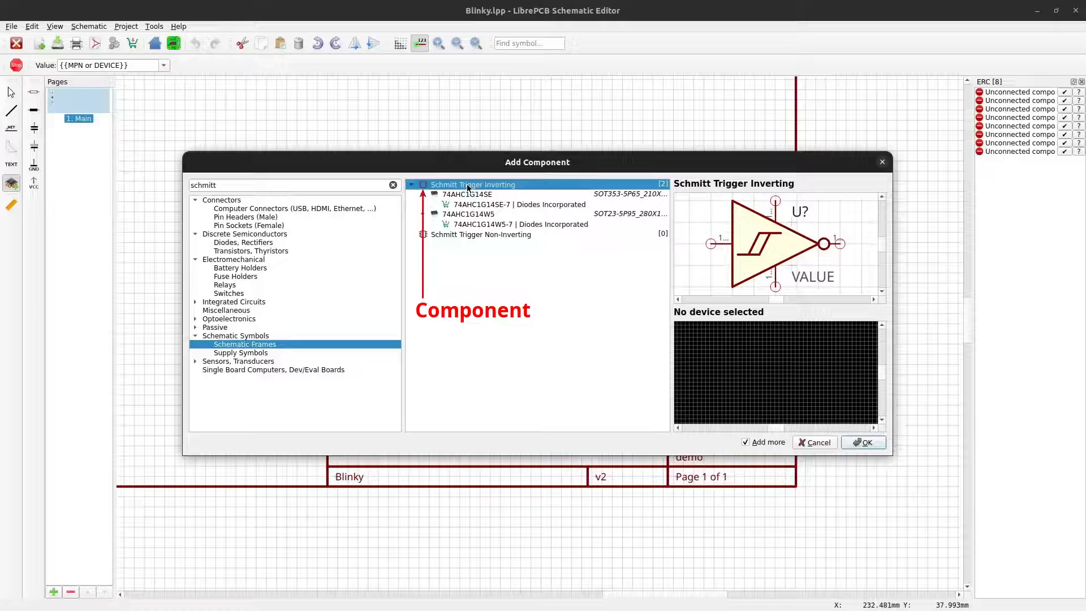
{"action": "left_click", "coordinate": [507, 196]}
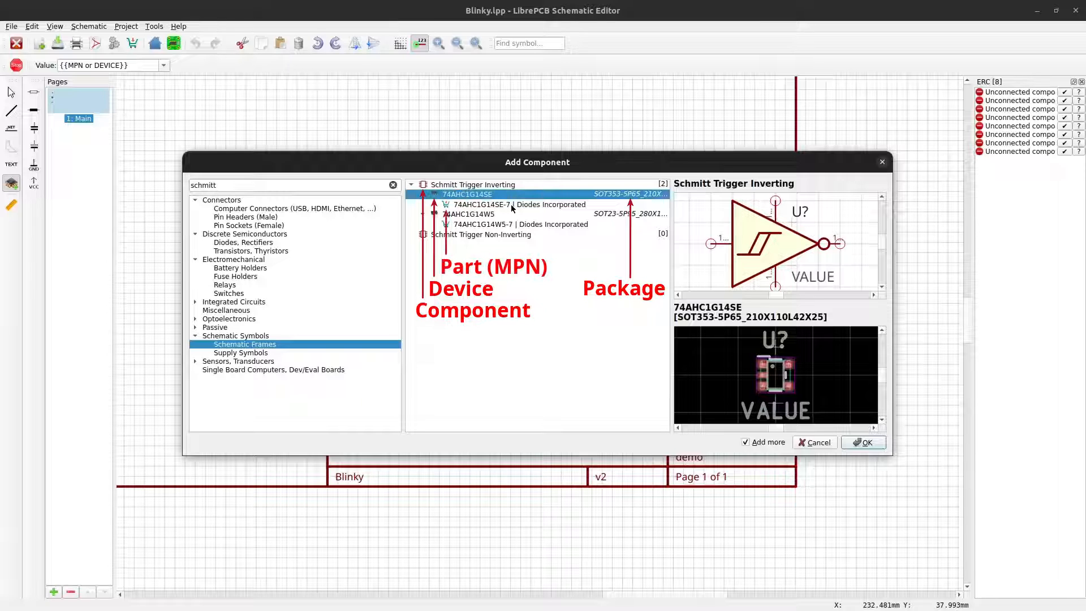
{"action": "left_click", "coordinate": [511, 205]}
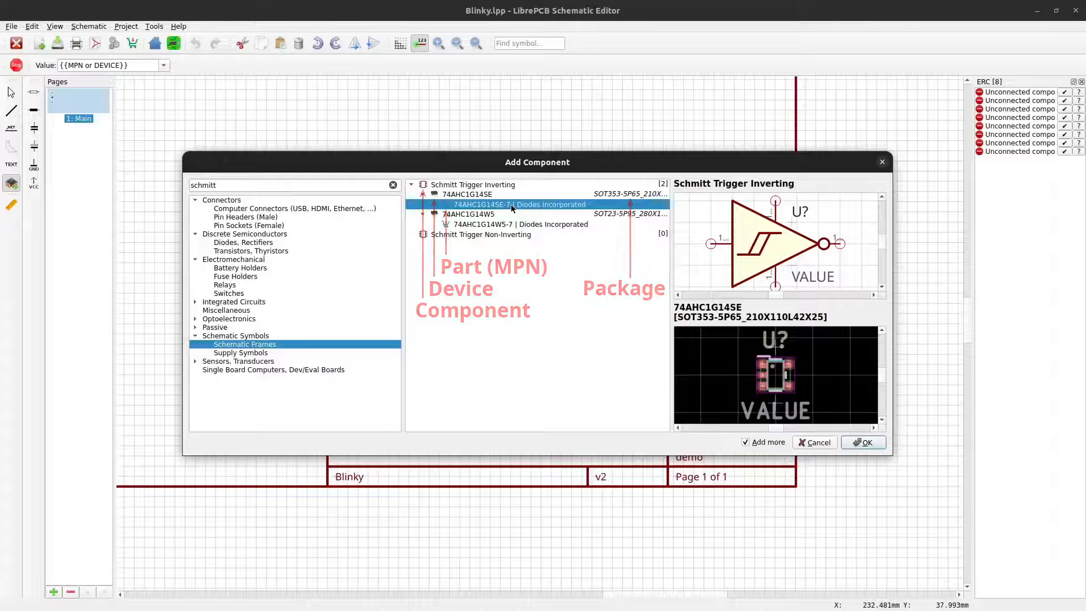
{"action": "double_click", "coordinate": [511, 205]}
{"action": "left_click", "coordinate": [365, 358]}
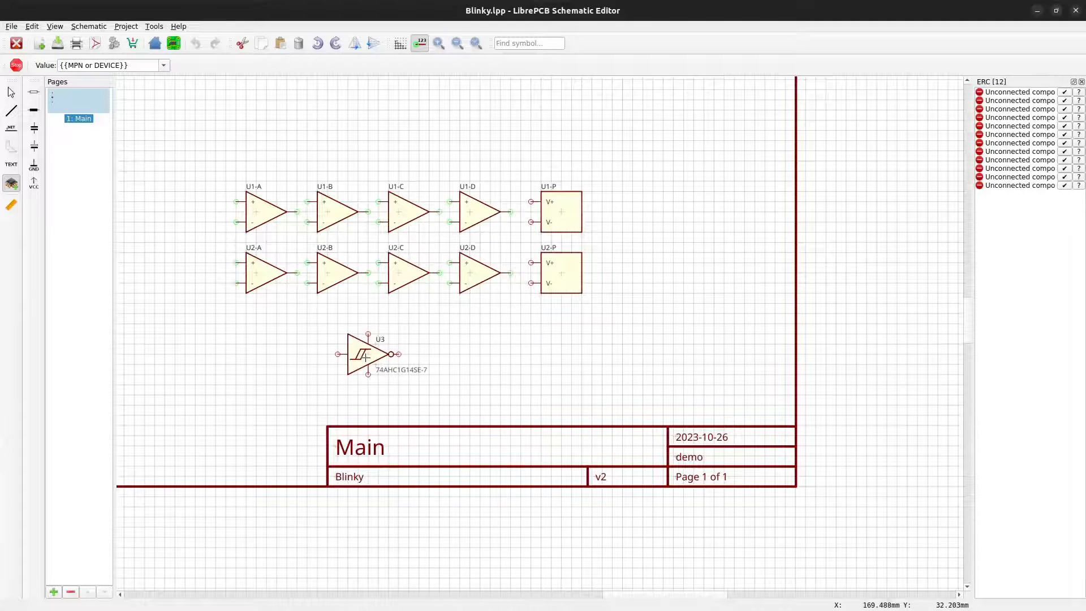
{"action": "key", "text": "Escape"}
Move U3's name text upward, place its value text directly beneath the name, and delete the value text
{"action": "scroll", "coordinate": [365, 357], "scroll_direction": "up", "scroll_amount": 4}
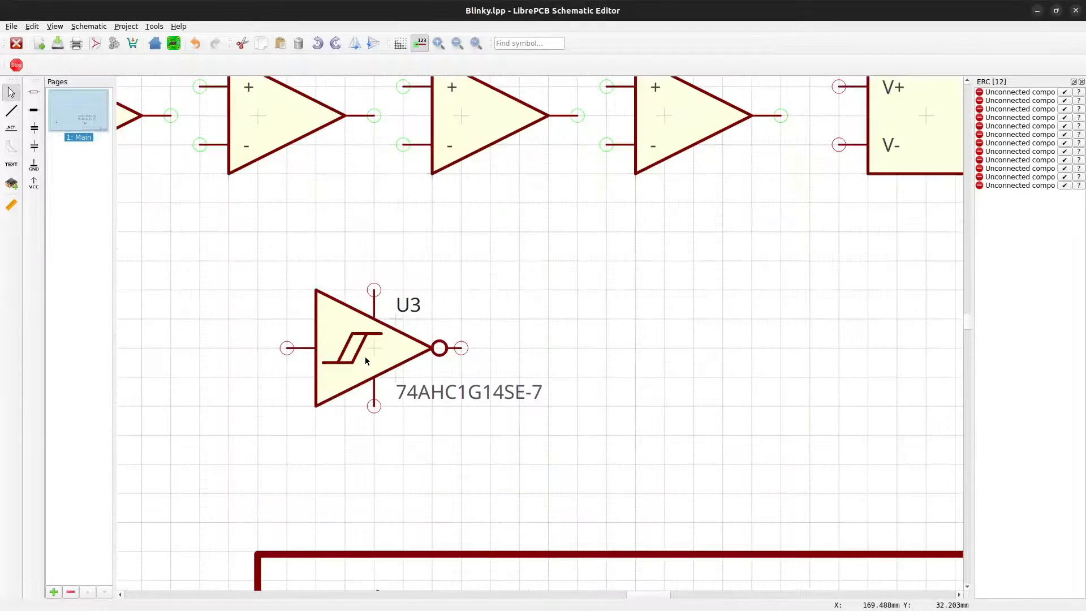
{"action": "left_click_drag", "start_coordinate": [397, 319], "coordinate": [396, 291]}
{"action": "left_click_drag", "start_coordinate": [398, 389], "coordinate": [397, 302]}
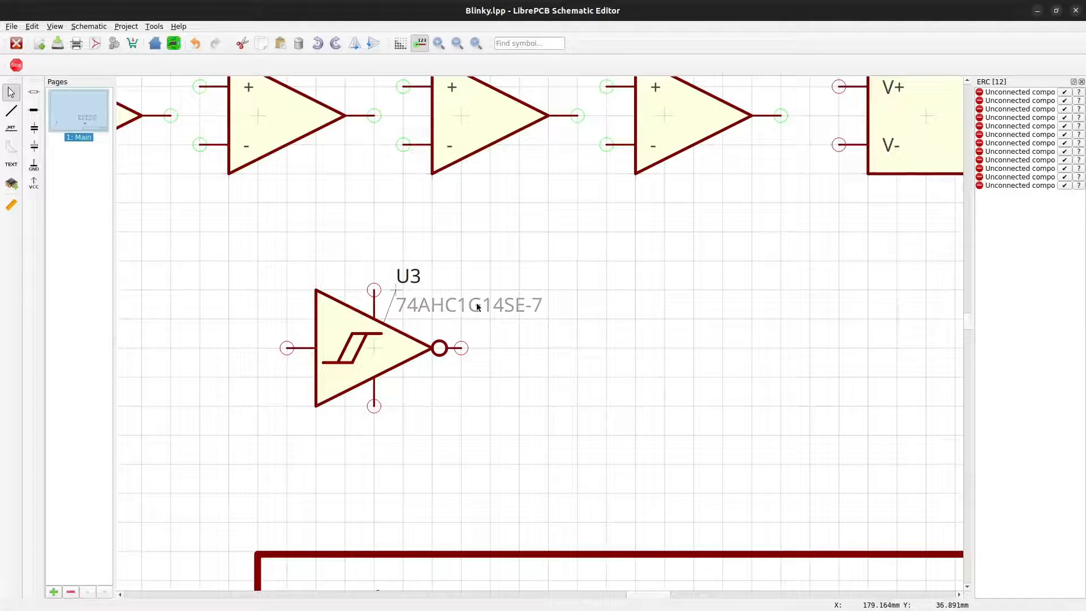
{"action": "key", "text": "Delete"}
Reset all texts of the Schmitt trigger U3 to their default positions
{"action": "right_click", "coordinate": [374, 350]}
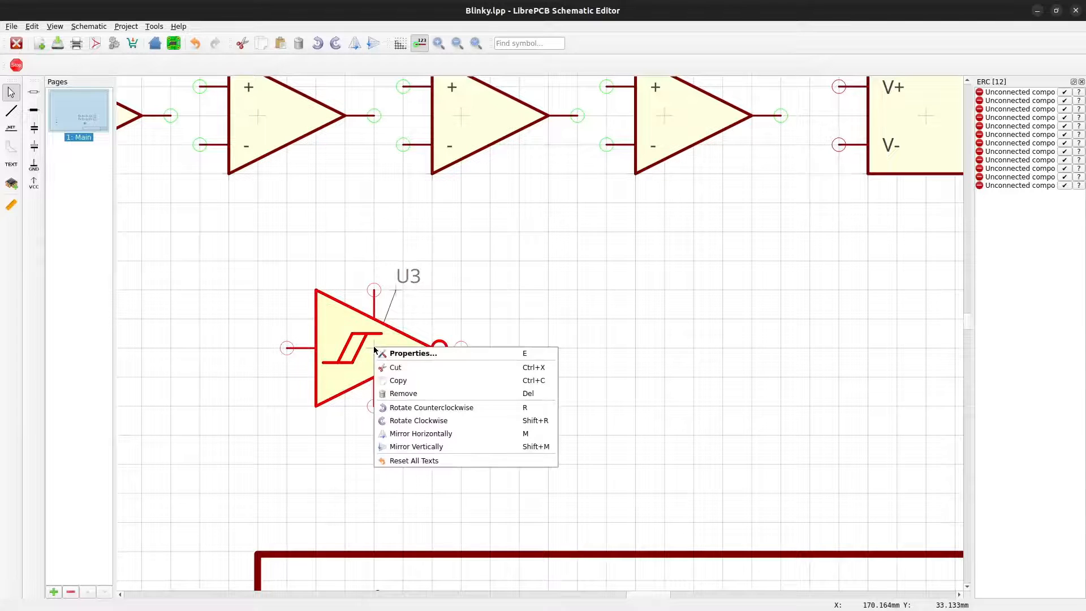
{"action": "left_click", "coordinate": [422, 461]}
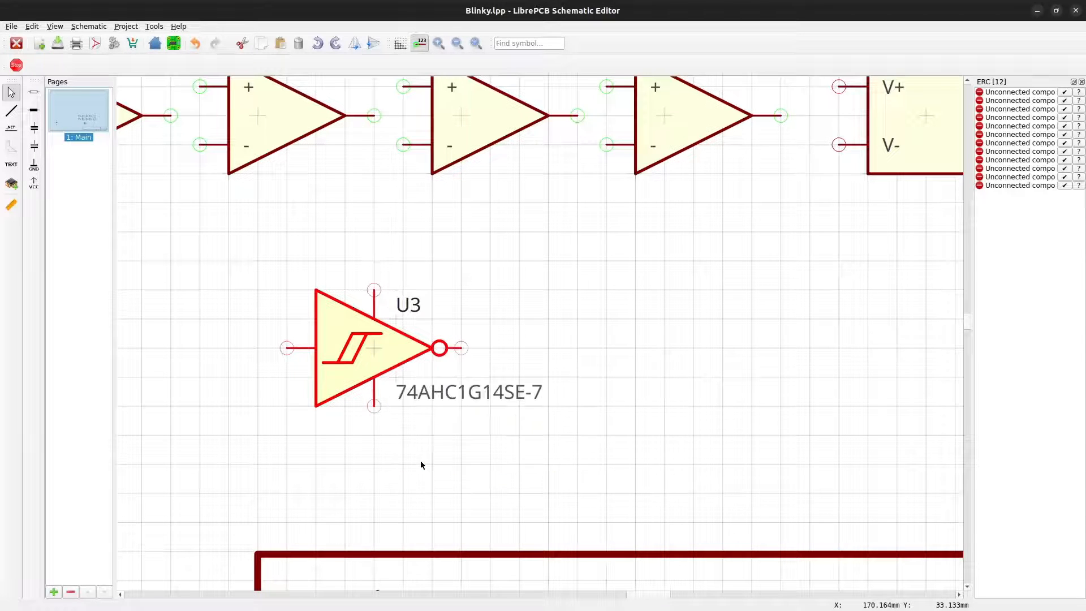
{"action": "left_click", "coordinate": [422, 464]}
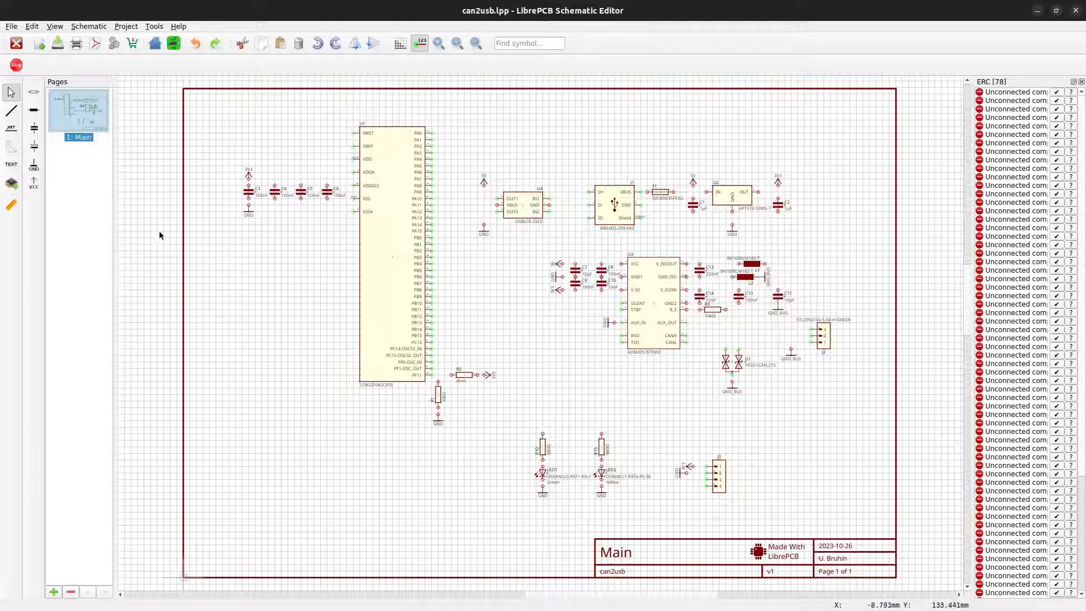
In the can2usb schematic, wire U4's OUT1 pin to the microcontroller's PA11 pin using right-angle segments
{"action": "left_click", "coordinate": [12, 112]}
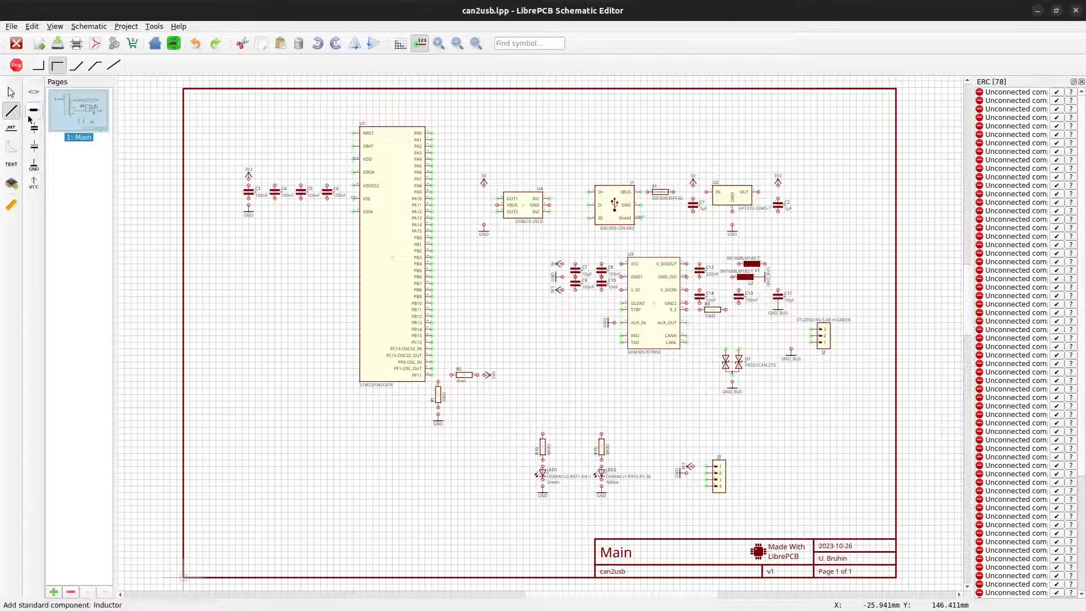
{"action": "scroll", "coordinate": [576, 192], "scroll_direction": "up", "scroll_amount": 3}
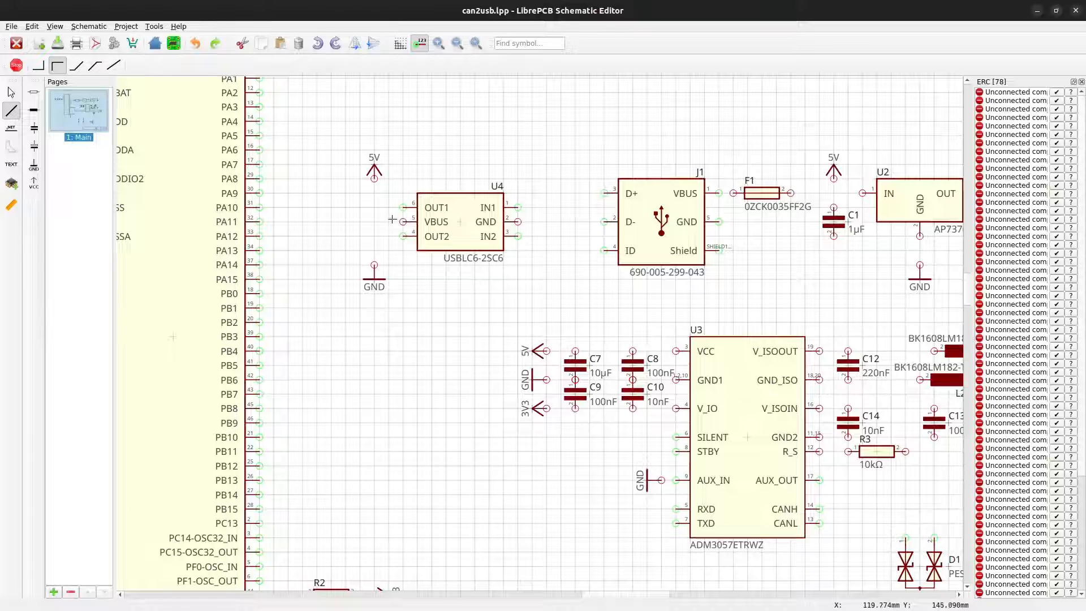
{"action": "left_click", "coordinate": [402, 206]}
{"action": "key", "text": "space"}
{"action": "key", "text": "space"}
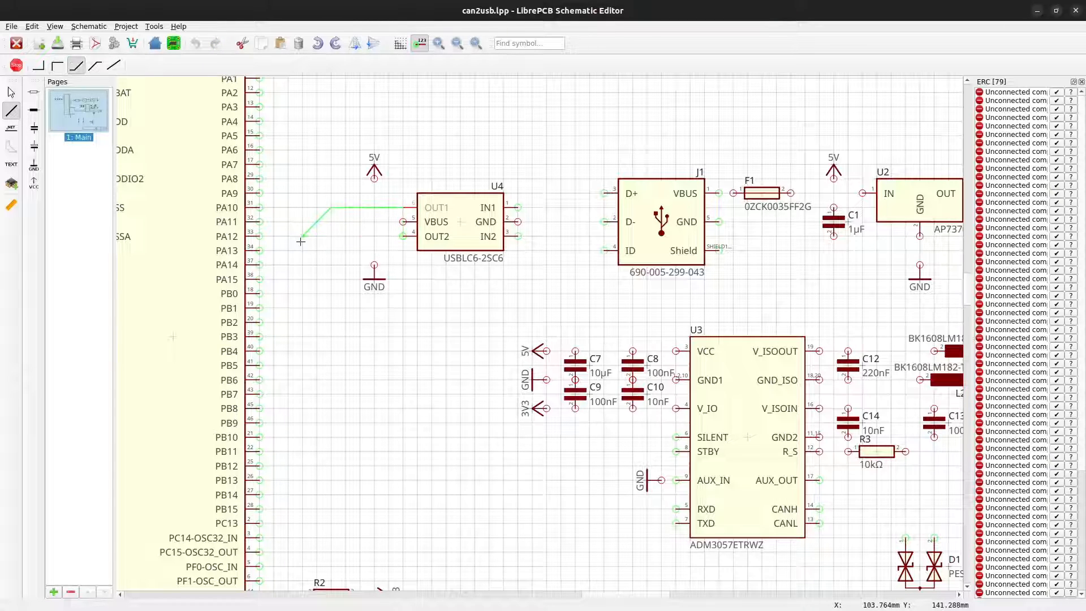
{"action": "key", "text": "space"}
{"action": "key", "text": "space"}
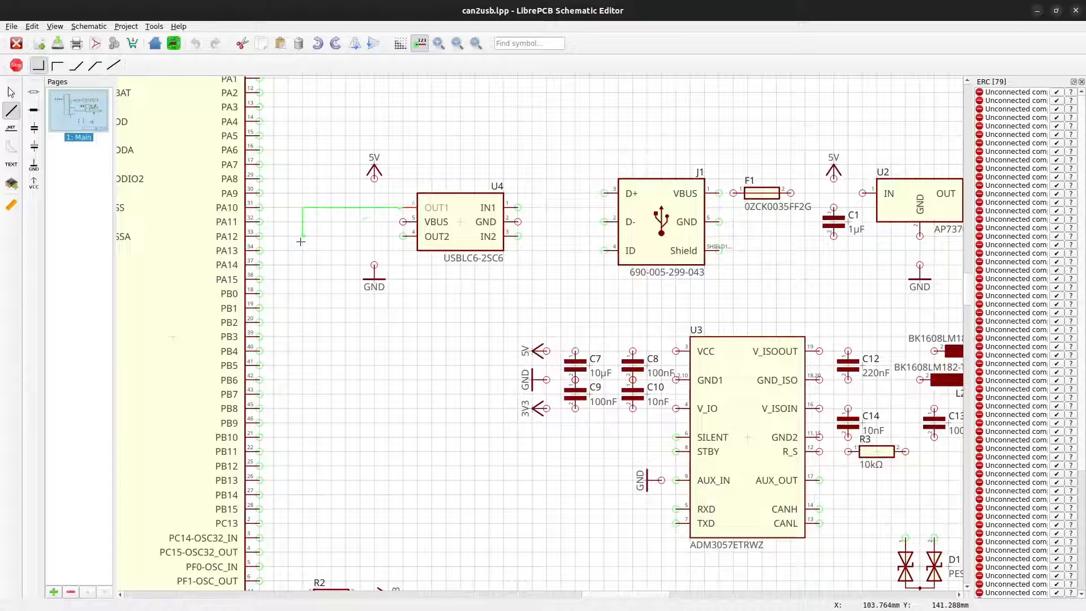
{"action": "left_click", "coordinate": [302, 220]}
{"action": "left_click", "coordinate": [259, 222]}
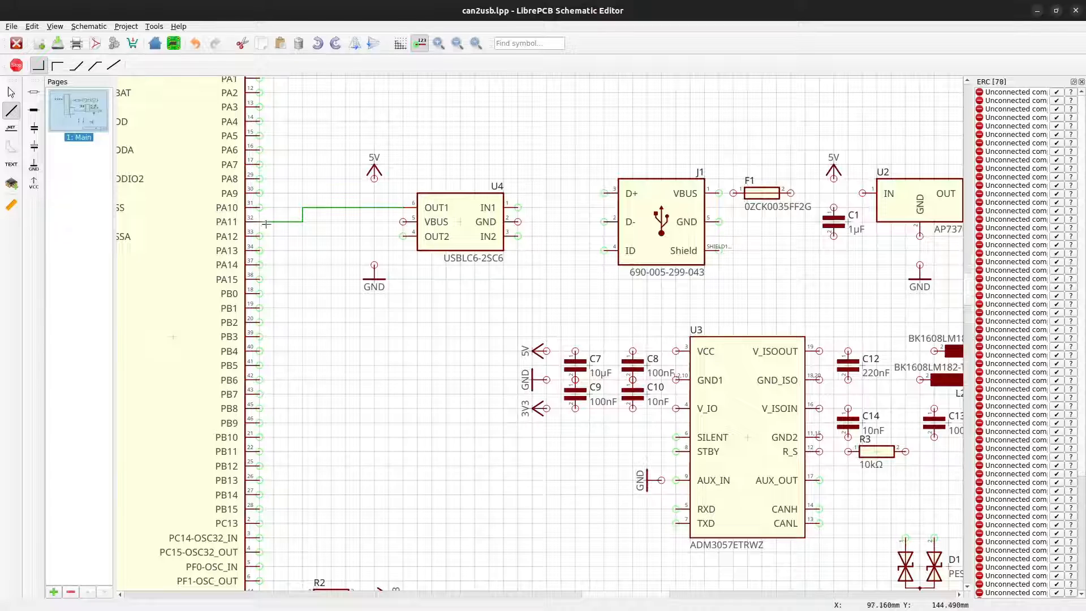
Draw short open-ended horizontal wires from U4's OUT2 pin and from the microcontroller's PA12 pin toward each other
{"action": "left_click", "coordinate": [403, 237]}
{"action": "double_click", "coordinate": [357, 237]}
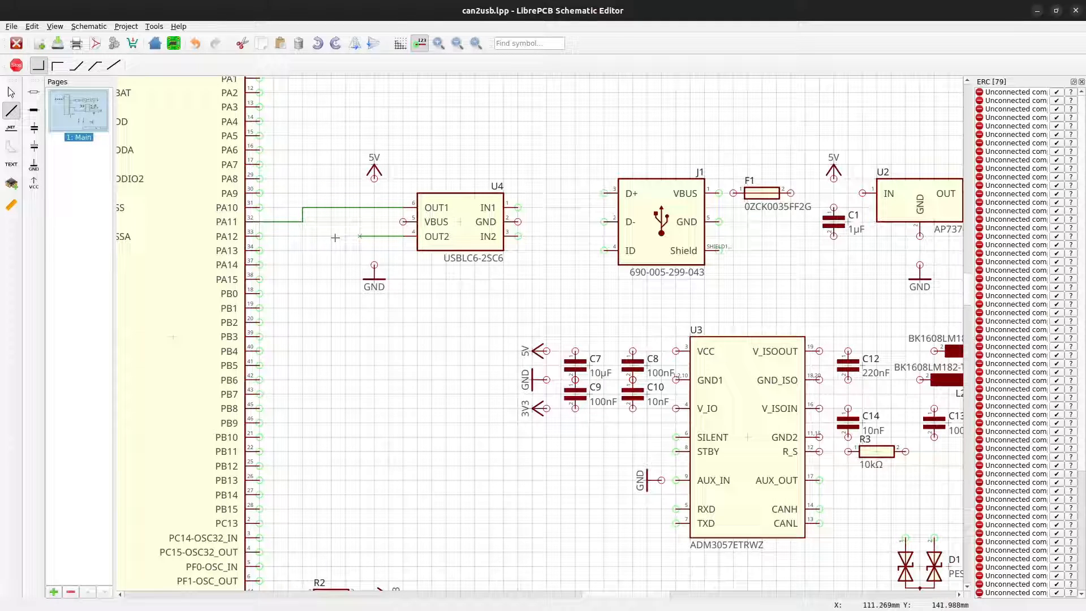
{"action": "left_click", "coordinate": [260, 236]}
{"action": "double_click", "coordinate": [303, 237]}
{"action": "key", "text": "Escape"}
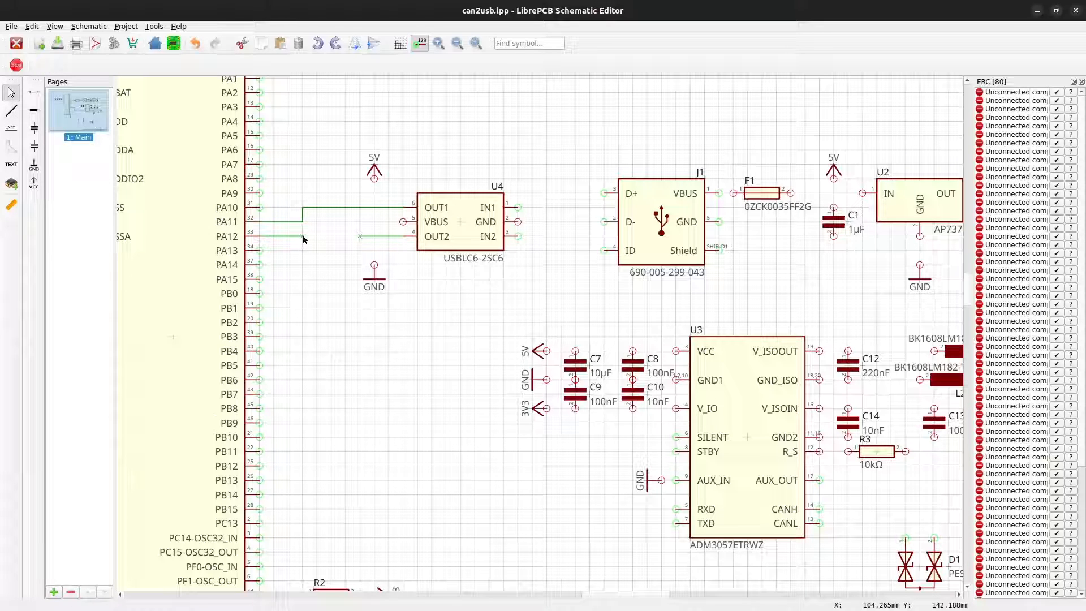
Rotate the 5V supply symbol near U4 counterclockwise, move it beside the VBUS pin and wire it to VBUS
{"action": "left_click", "coordinate": [373, 168]}
{"action": "key", "text": "r"}
{"action": "left_click_drag", "start_coordinate": [374, 168], "coordinate": [348, 225]}
{"action": "key", "text": "w"}
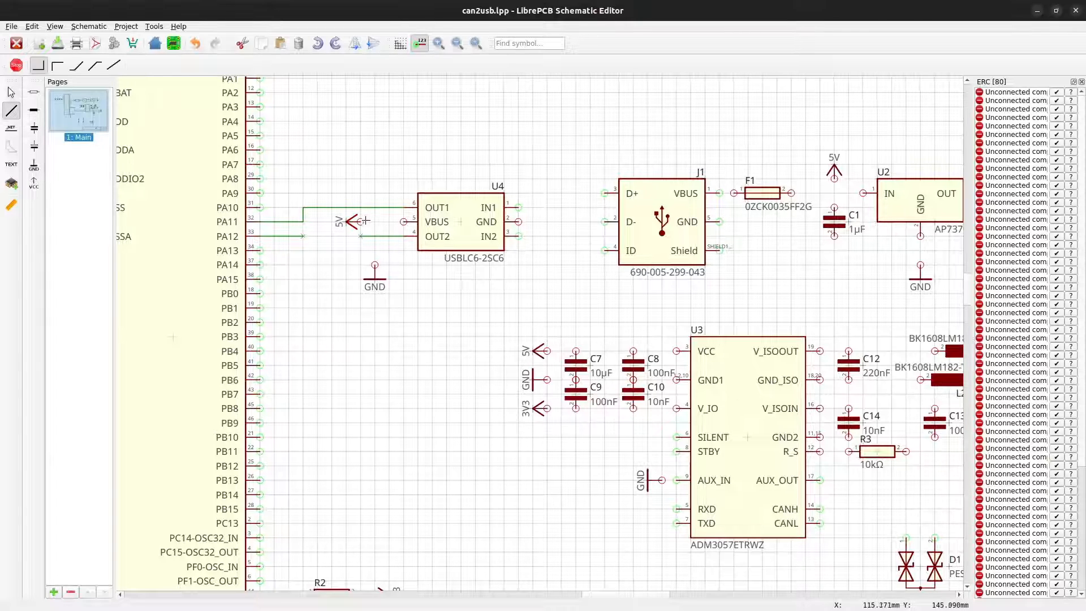
{"action": "left_click", "coordinate": [359, 222]}
{"action": "left_click", "coordinate": [404, 221]}
{"action": "key", "text": "Escape"}
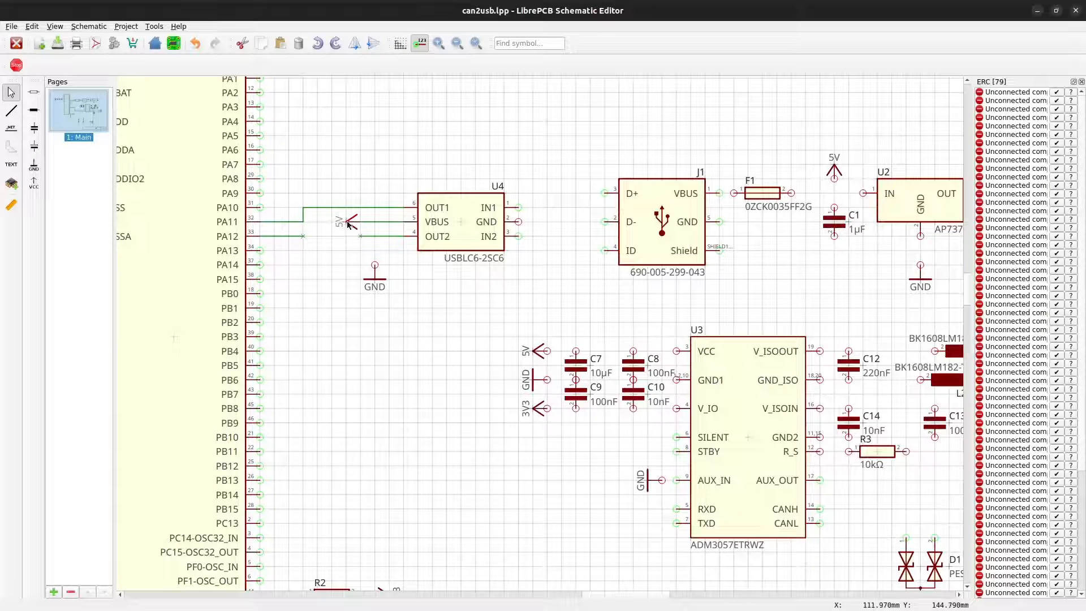
Wire the 5V symbol above C1 to U2's IN pin and branch that wire to the adjacent pin of fuse F1
{"action": "key", "text": "w"}
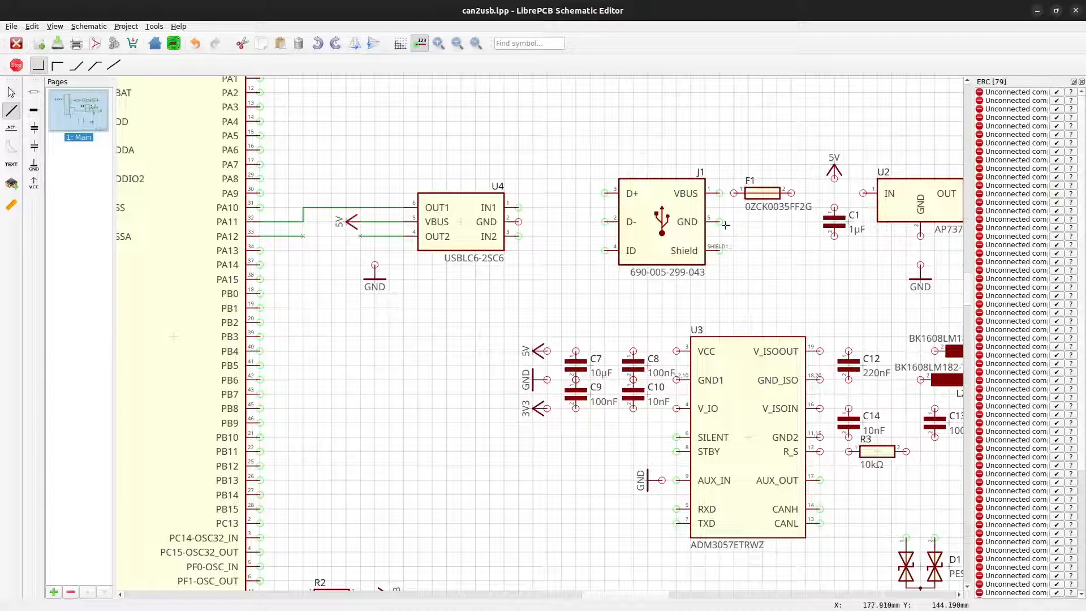
{"action": "left_click", "coordinate": [834, 179]}
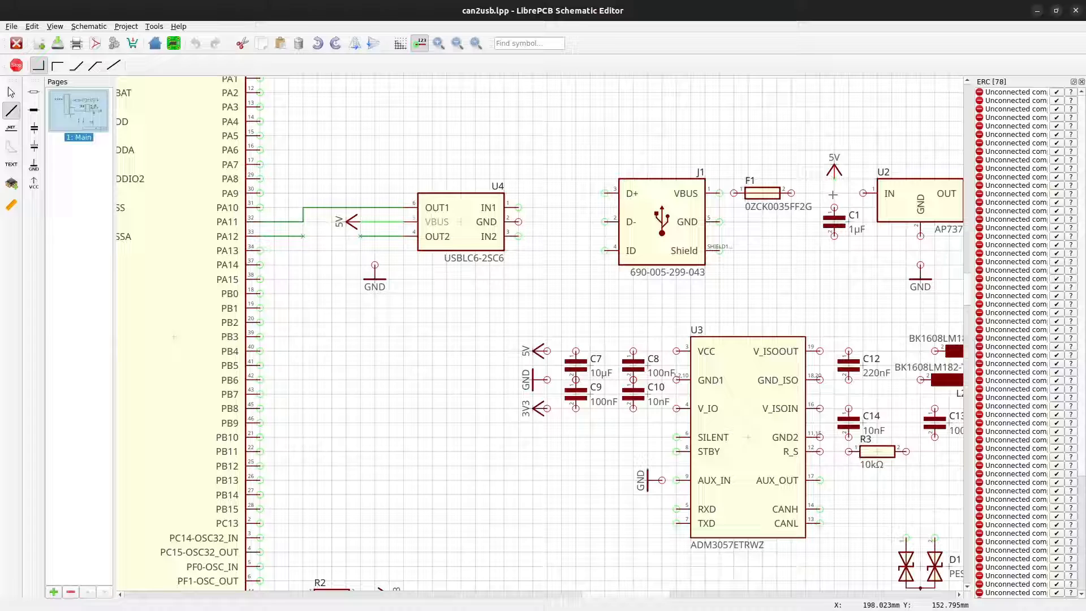
{"action": "left_click", "coordinate": [863, 194]}
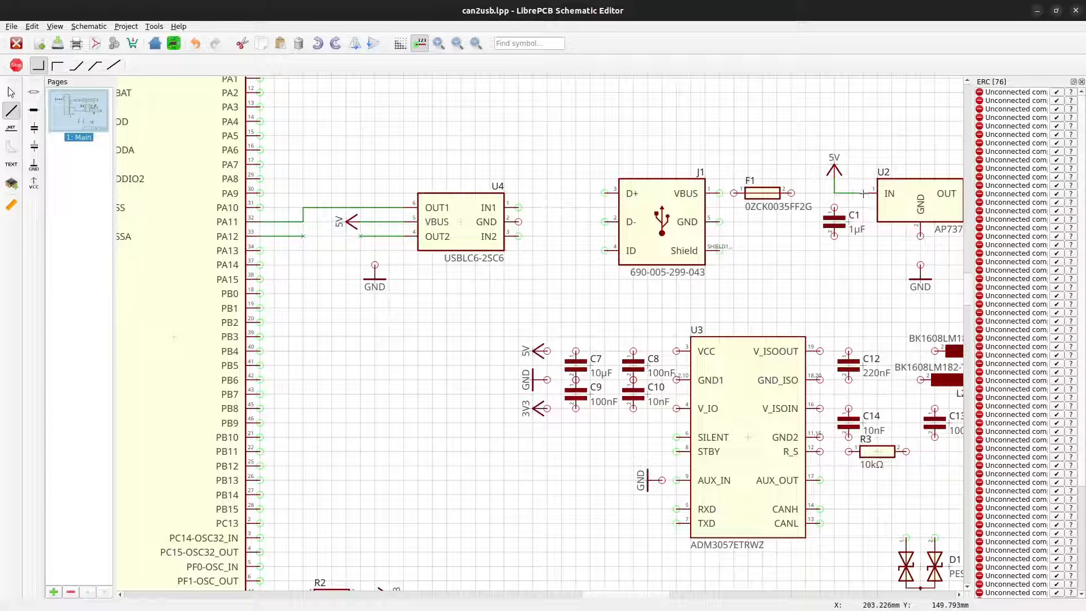
{"action": "left_click", "coordinate": [834, 193]}
{"action": "left_click", "coordinate": [791, 193]}
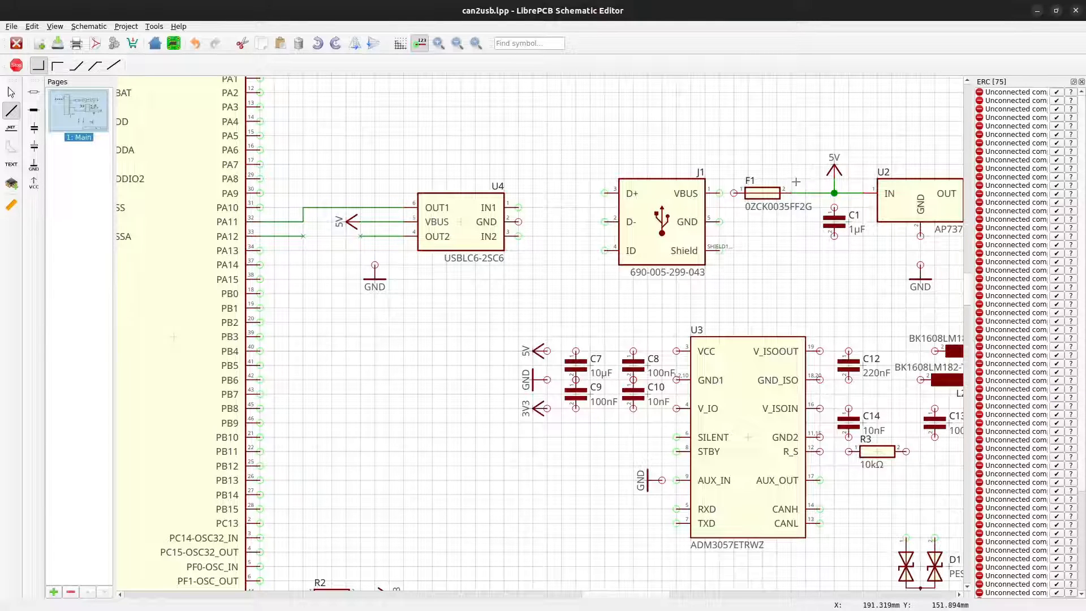
Place net labels on the open-ended wires at the microcontroller's PA12 pin and U4's OUT2 pin
{"action": "key", "text": "Escape"}
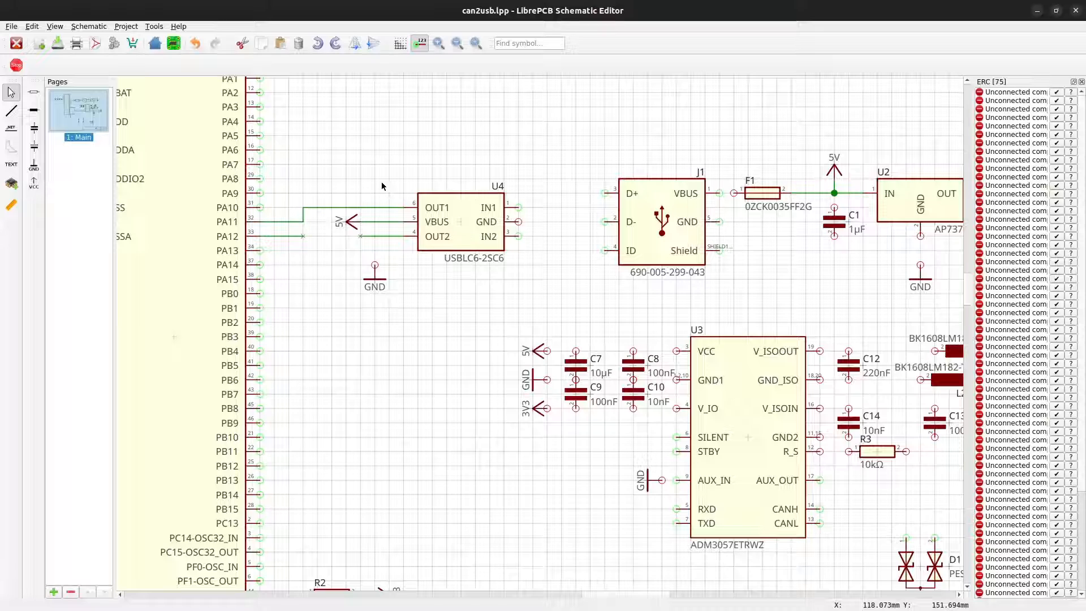
{"action": "left_click", "coordinate": [12, 134]}
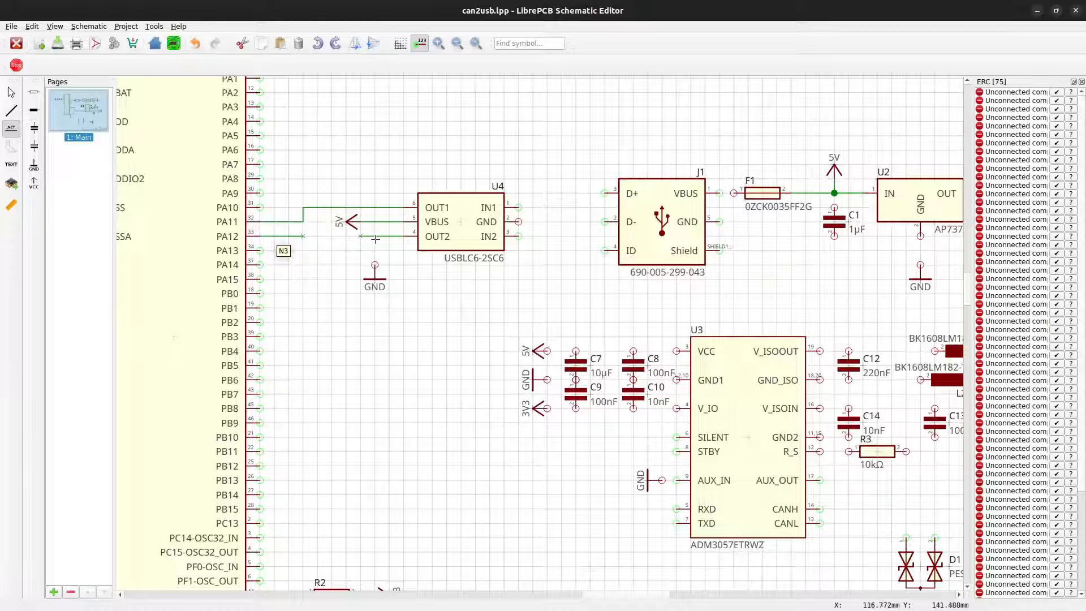
{"action": "left_click", "coordinate": [275, 237]}
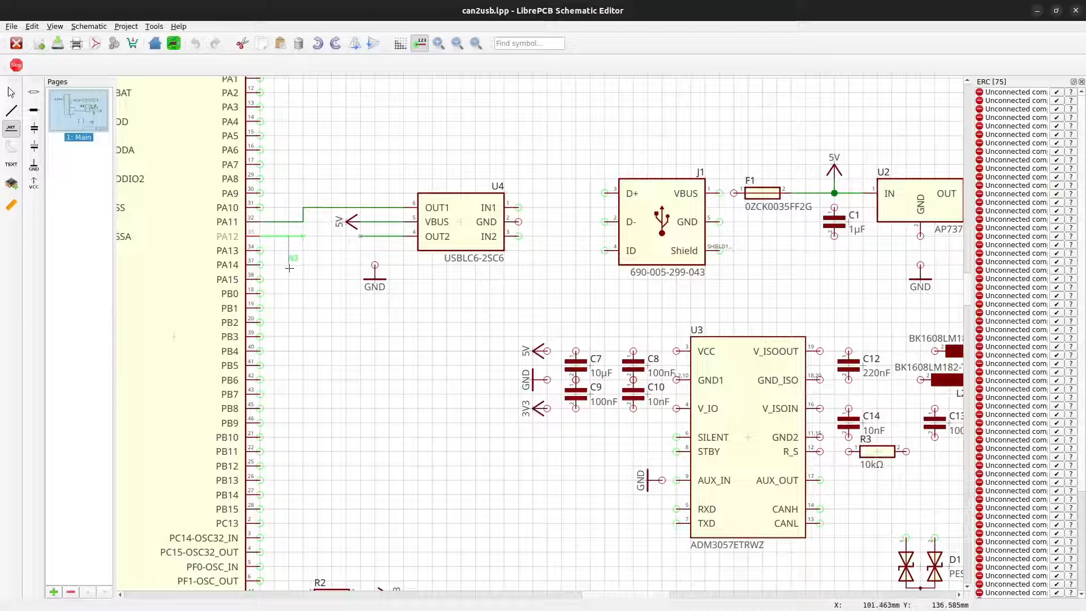
{"action": "left_click", "coordinate": [379, 232]}
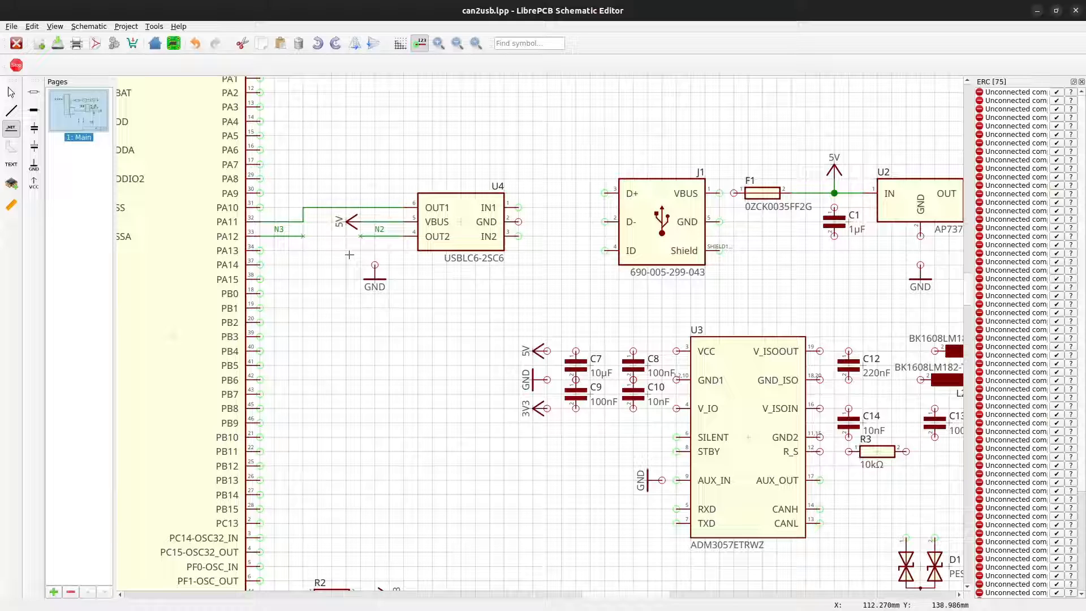
{"action": "key", "text": "Escape"}
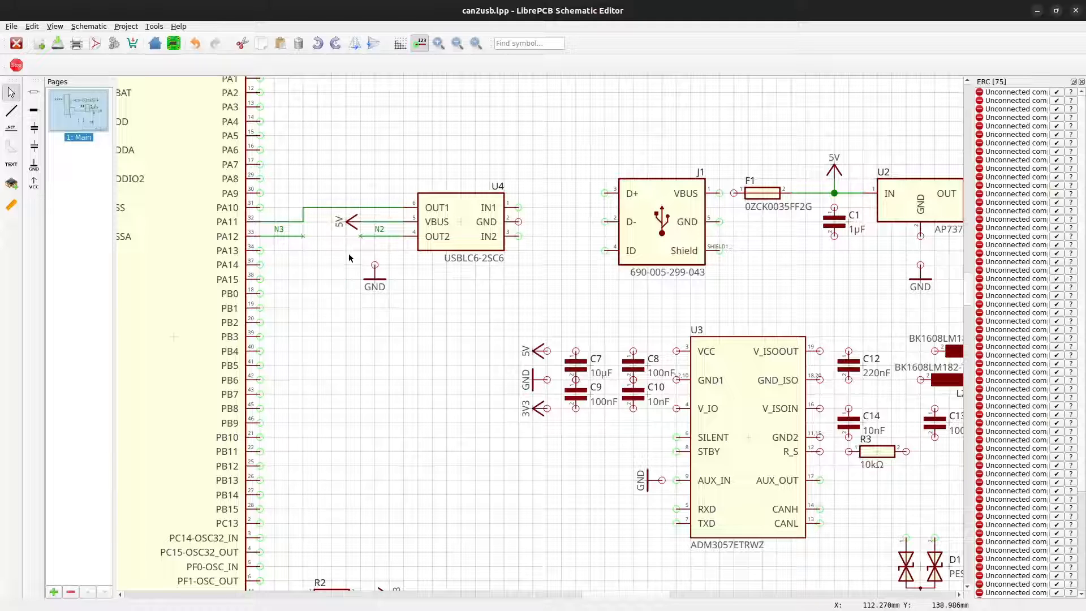
Rename the nets of both the PA12 wire and the OUT2 wire to D-
{"action": "double_click", "coordinate": [278, 231]}
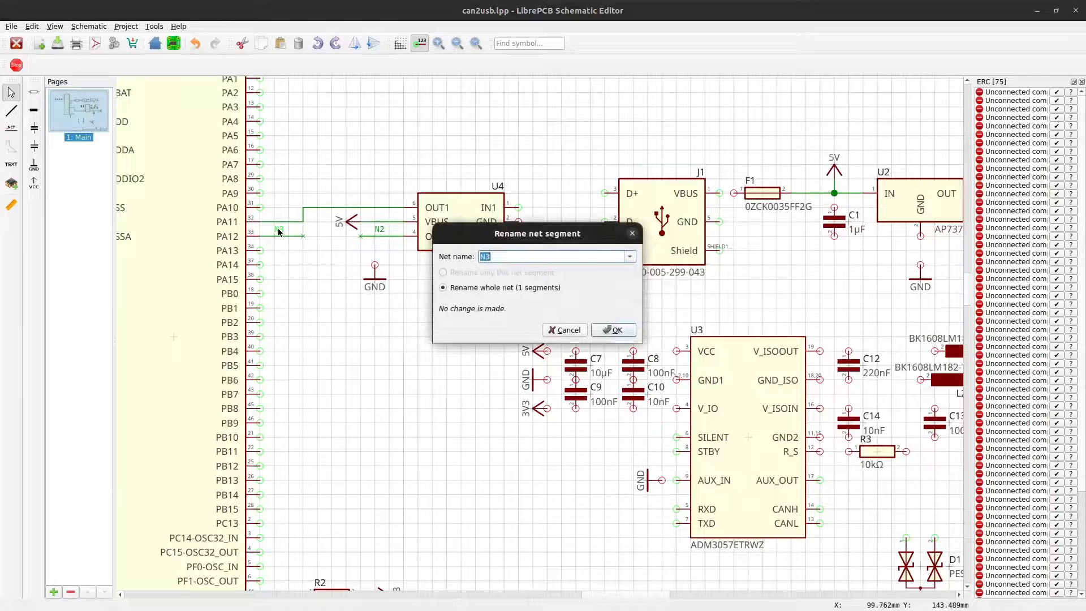
{"action": "type", "text": "D-"}
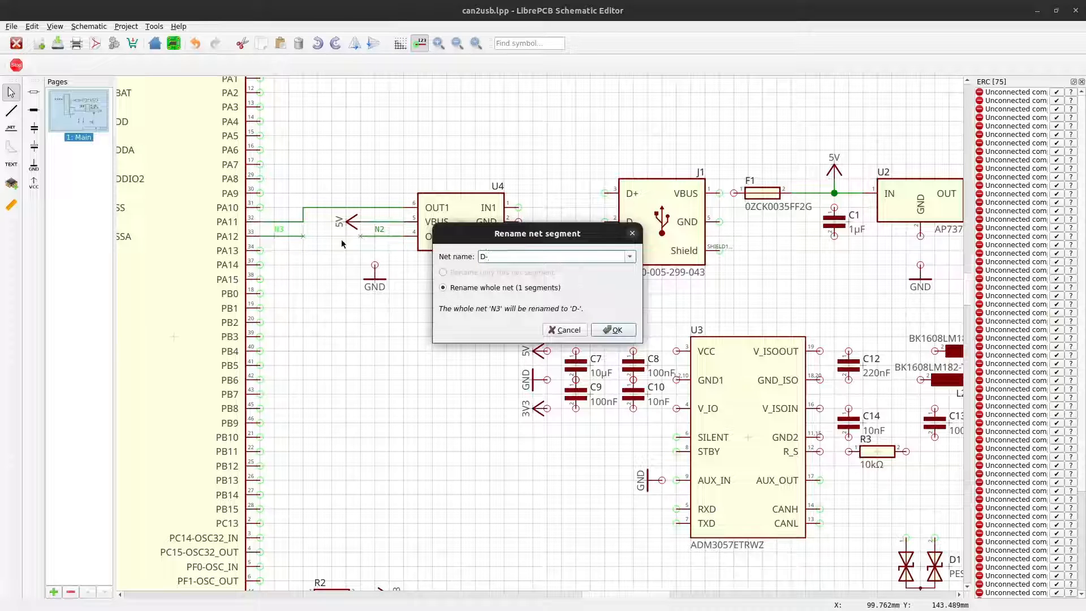
{"action": "left_click", "coordinate": [613, 330]}
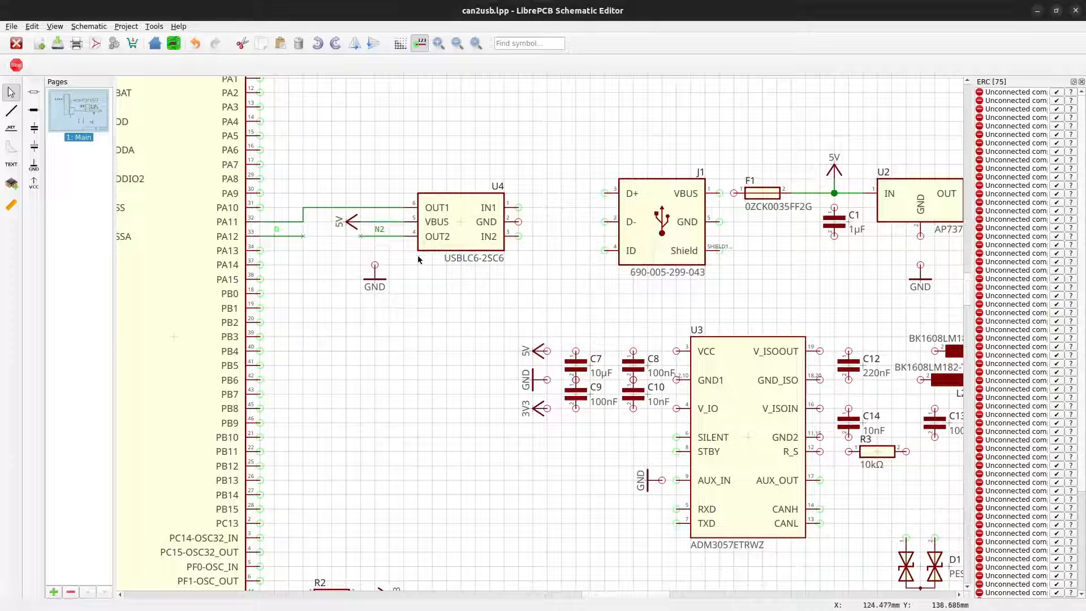
{"action": "double_click", "coordinate": [388, 237]}
{"action": "type", "text": "D-"}
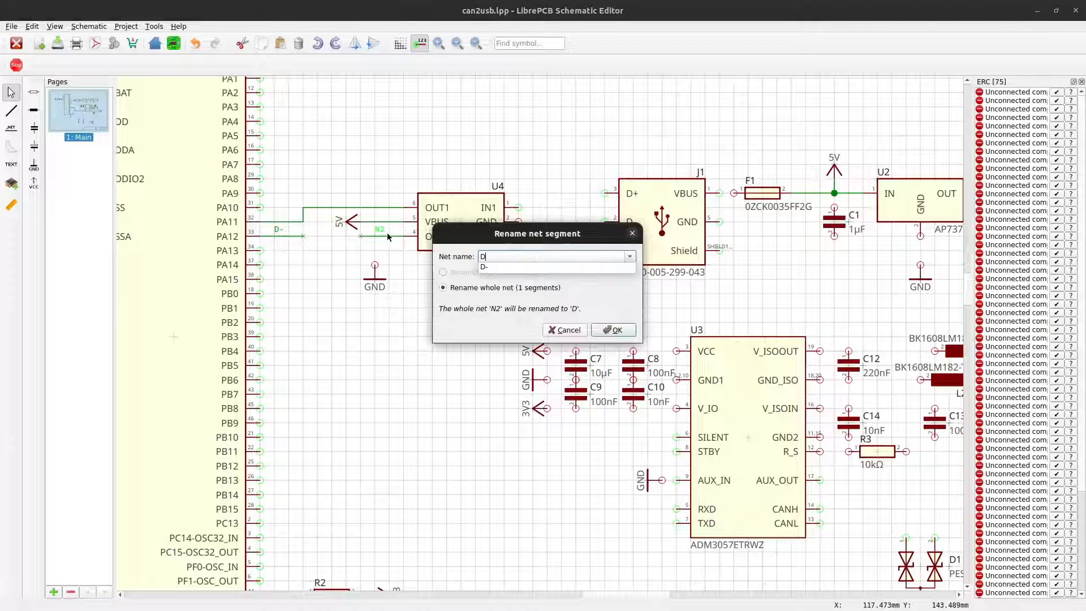
{"action": "left_click", "coordinate": [612, 330]}
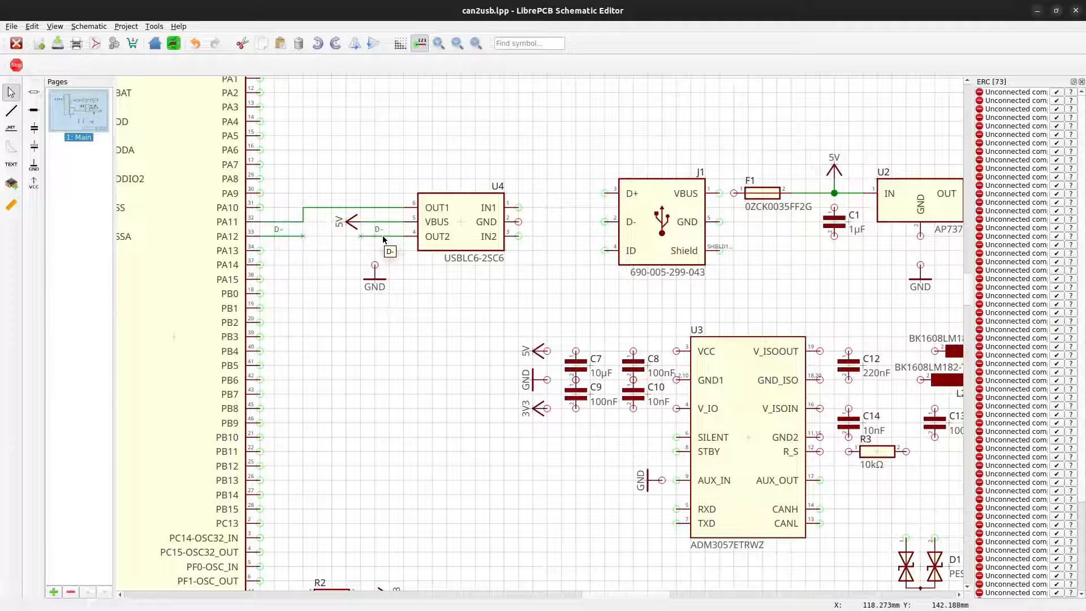
Try renaming only the PA12 net segment to DATA, and undo the rename
{"action": "double_click", "coordinate": [277, 230]}
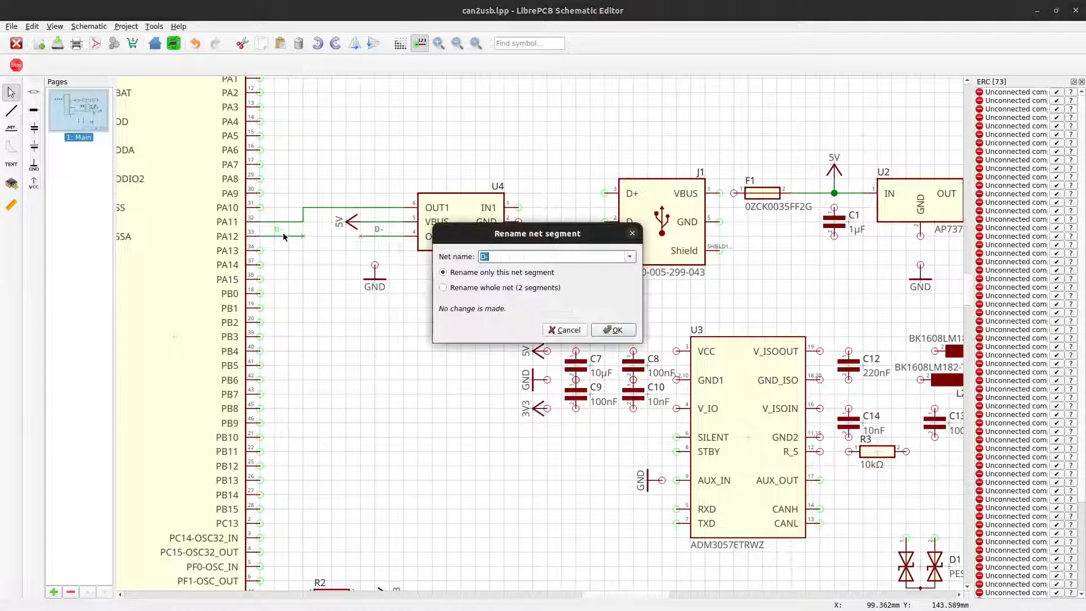
{"action": "type", "text": "DATA"}
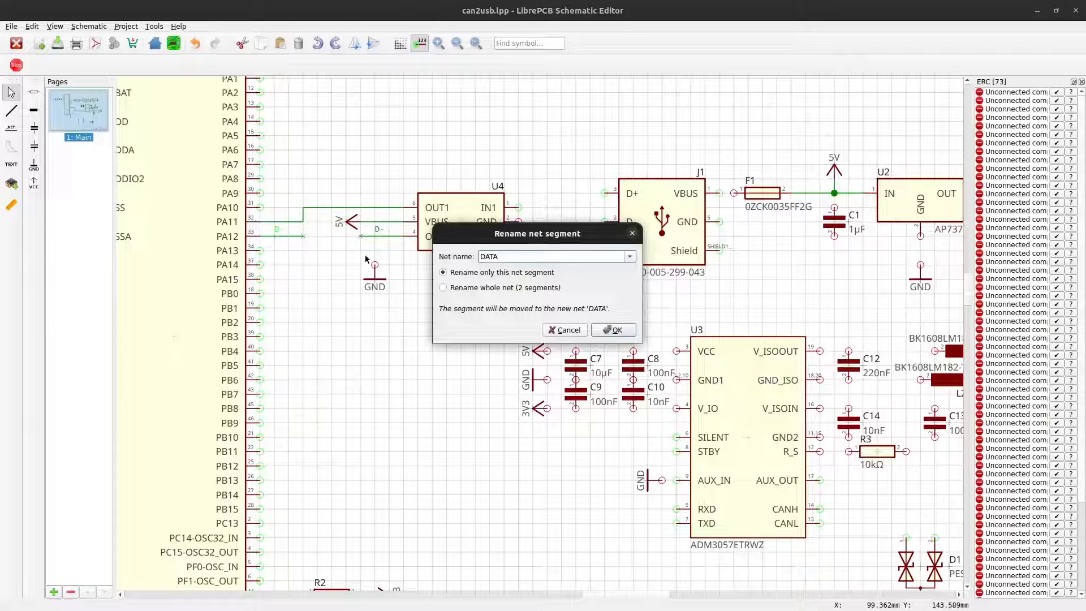
{"action": "left_click", "coordinate": [601, 330]}
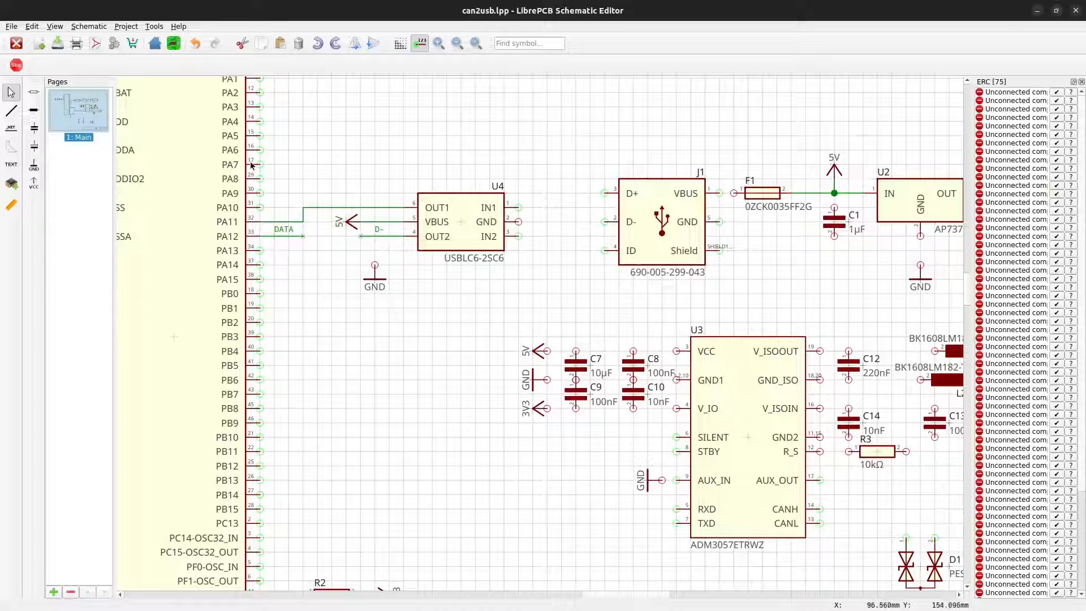
{"action": "key", "text": "ctrl+z"}
Rename the whole D- net, including both of its segments, to DATA
{"action": "double_click", "coordinate": [277, 230]}
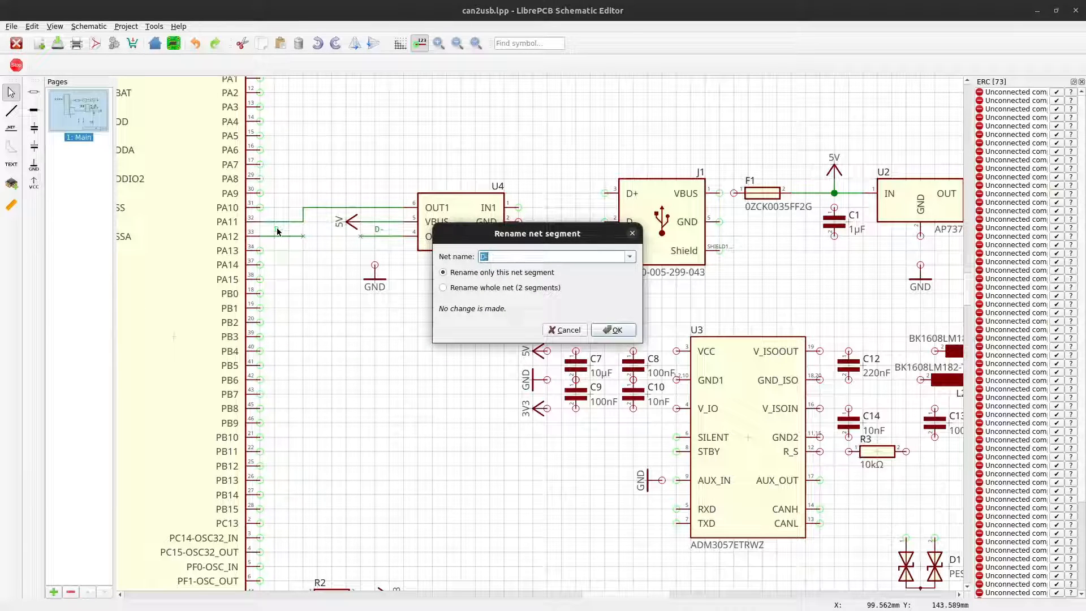
{"action": "type", "text": "DATA"}
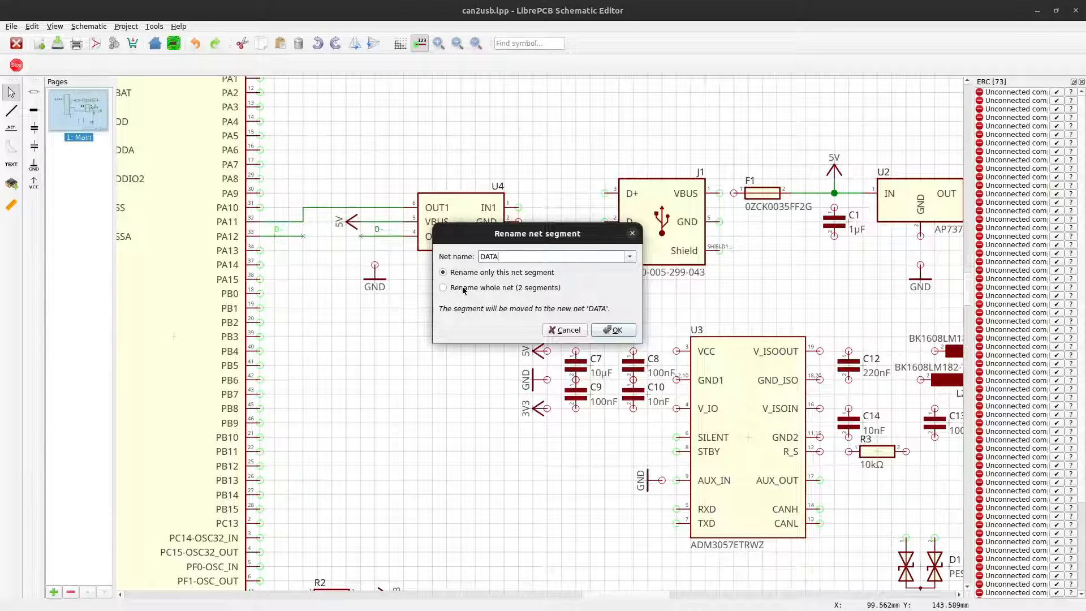
{"action": "left_click", "coordinate": [463, 288]}
{"action": "left_click", "coordinate": [611, 330]}
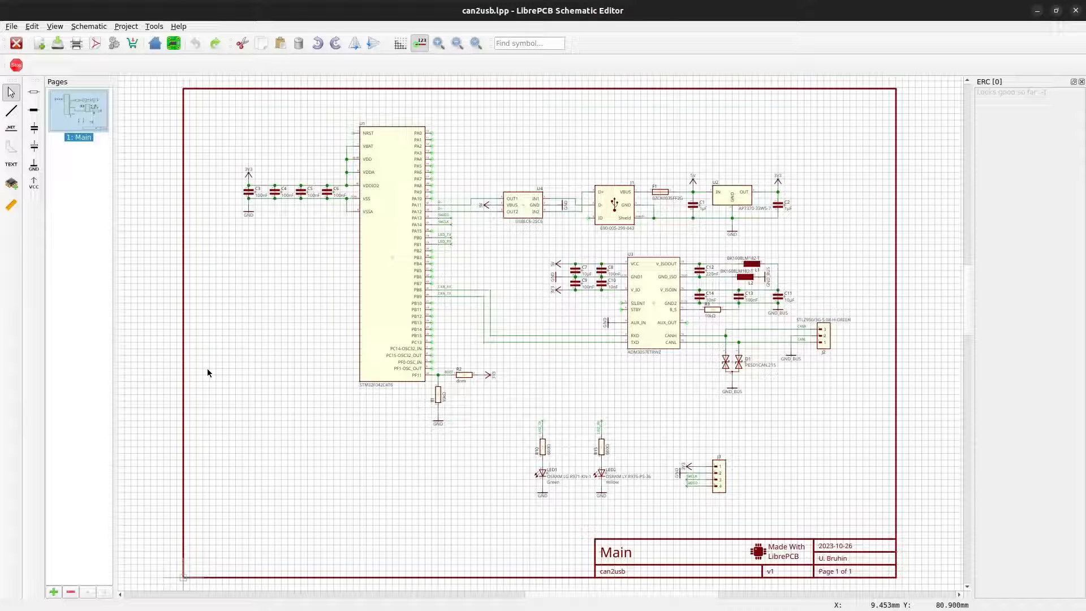
Add a new schematic page named LEDs to the can2usb project
{"action": "left_click", "coordinate": [53, 592]}
{"action": "type", "text": "LEDs"}
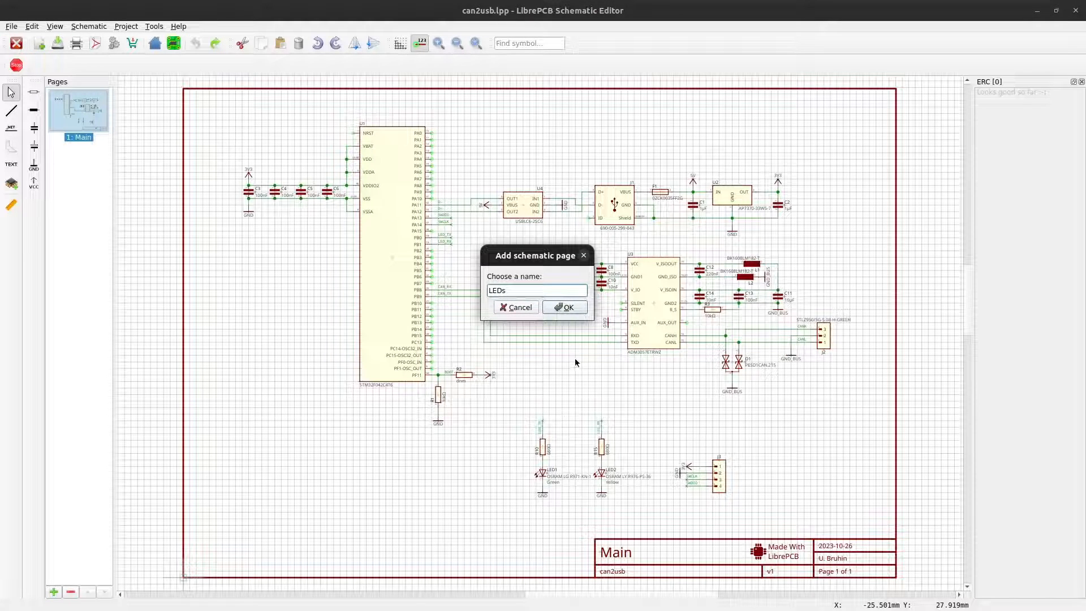
{"action": "left_click", "coordinate": [565, 308]}
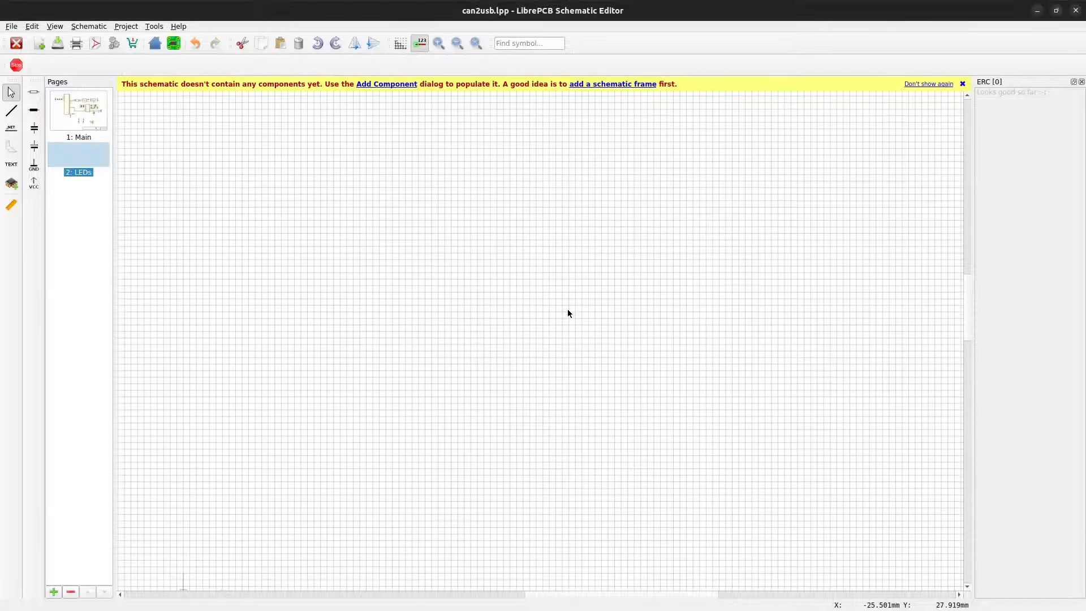
Place an A4 Landscape schematic frame on the LEDs page with its corner at the origin
{"action": "left_click", "coordinate": [588, 85]}
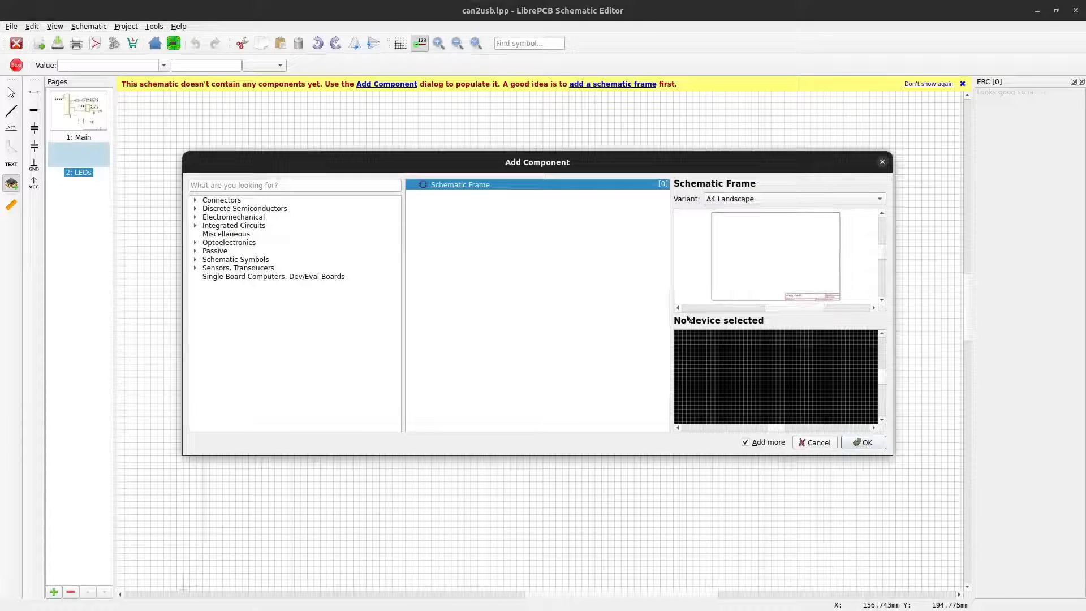
{"action": "left_click", "coordinate": [845, 446]}
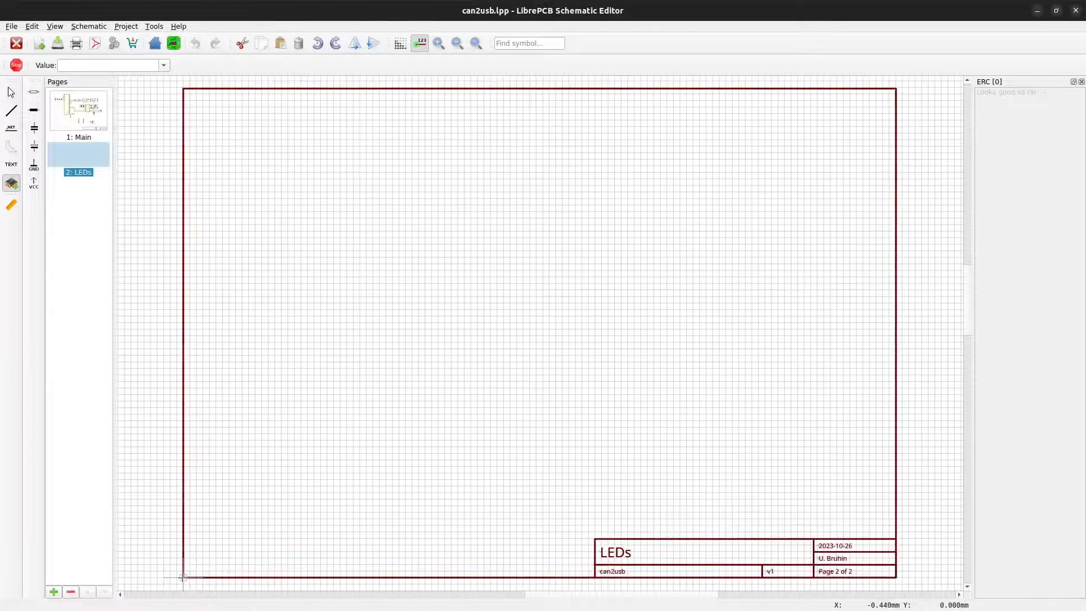
{"action": "left_click", "coordinate": [183, 577]}
{"action": "key", "text": "Escape"}
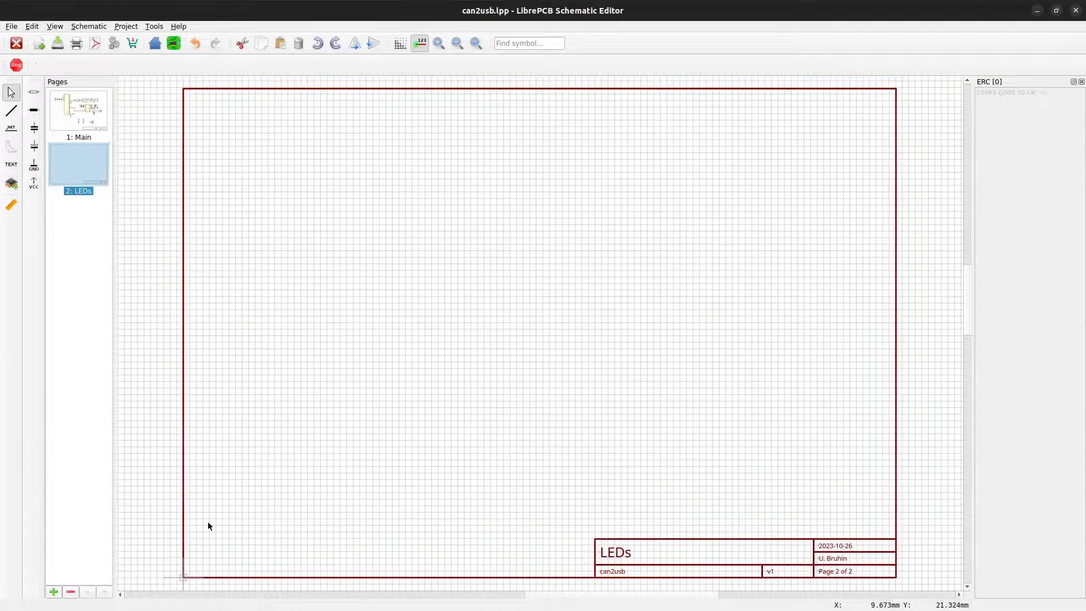
Rename the Main schematic sheet to Logic
{"action": "left_click", "coordinate": [86, 110]}
{"action": "left_click", "coordinate": [89, 26]}
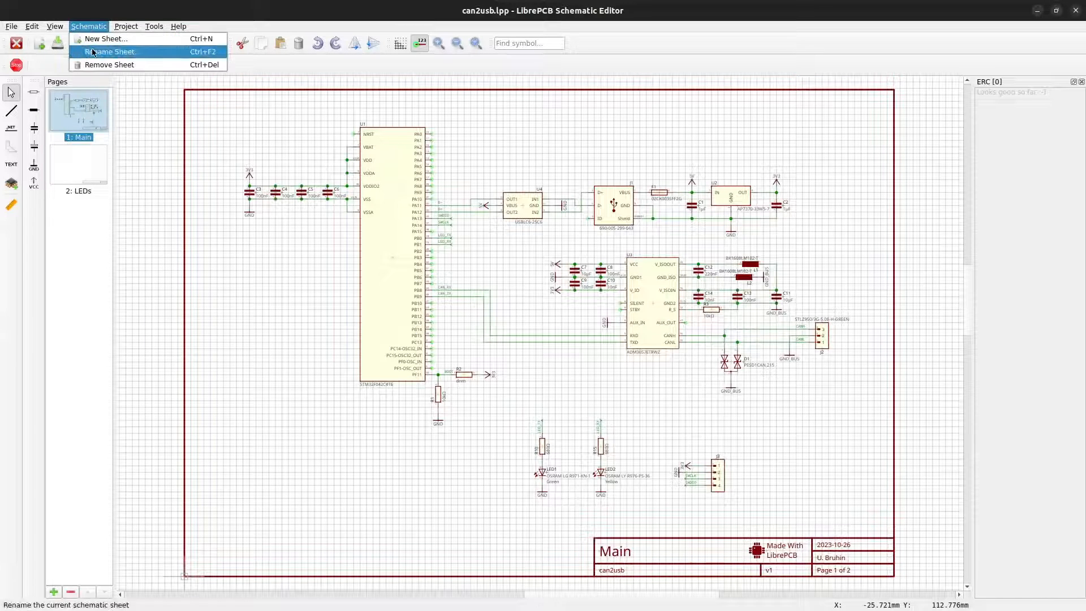
{"action": "left_click", "coordinate": [93, 52]}
{"action": "type", "text": "Logic"}
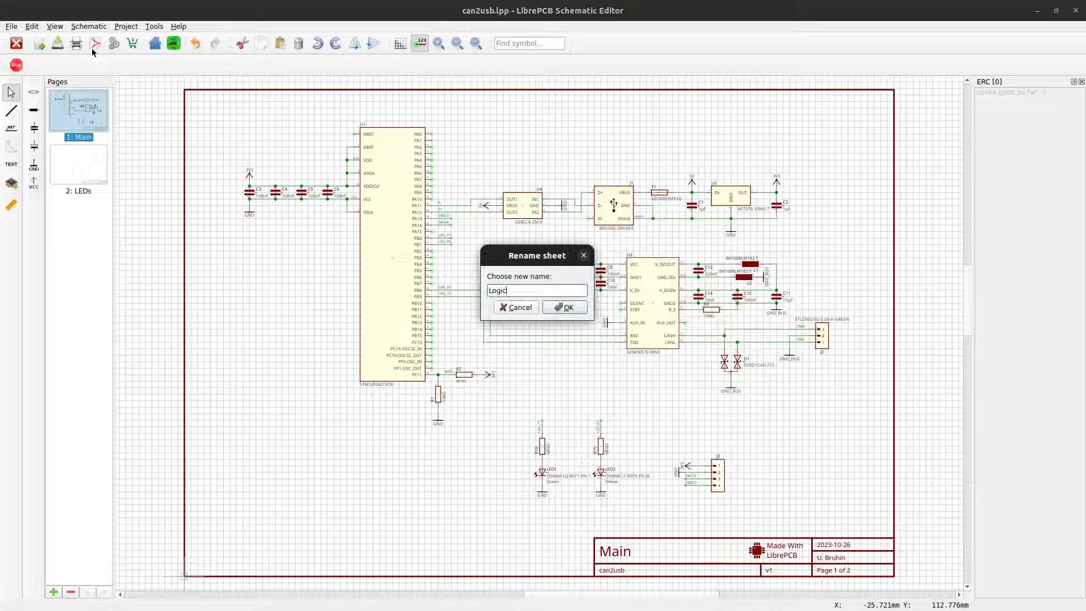
{"action": "key", "text": "Return"}
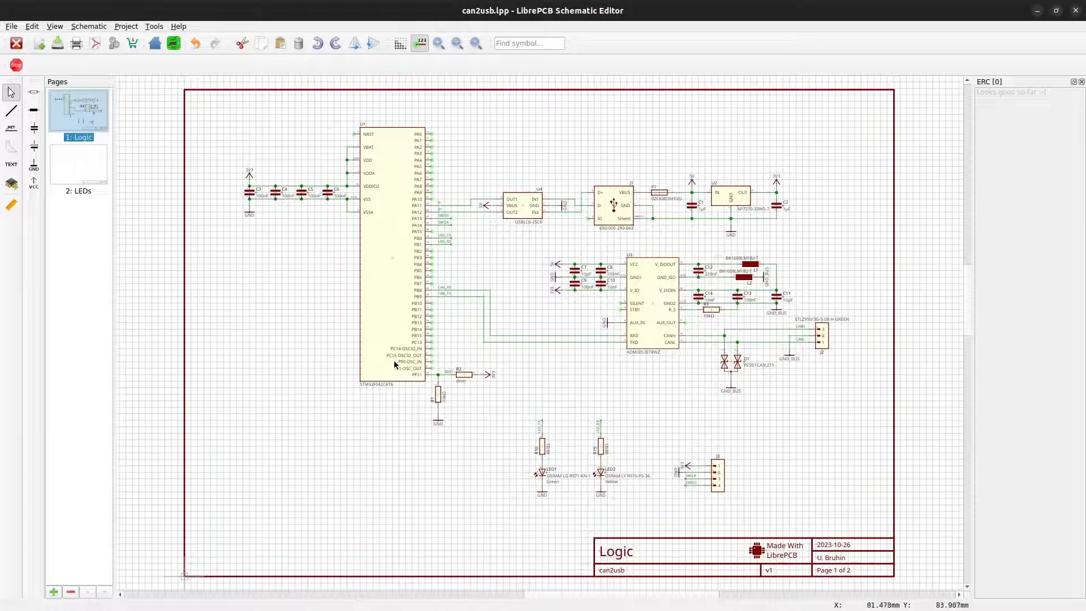
Move both LED circuits, with their resistors, net labels and GND symbols, from the Logic page to the middle of the LEDs page
{"action": "left_click_drag", "start_coordinate": [525, 411], "coordinate": [634, 504]}
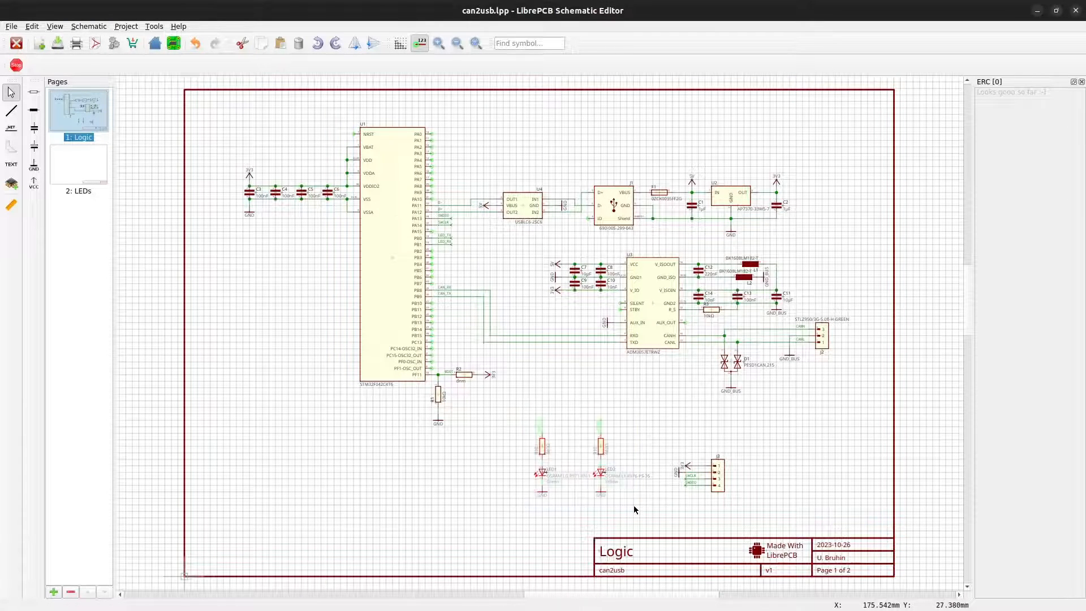
{"action": "key", "text": "Delete"}
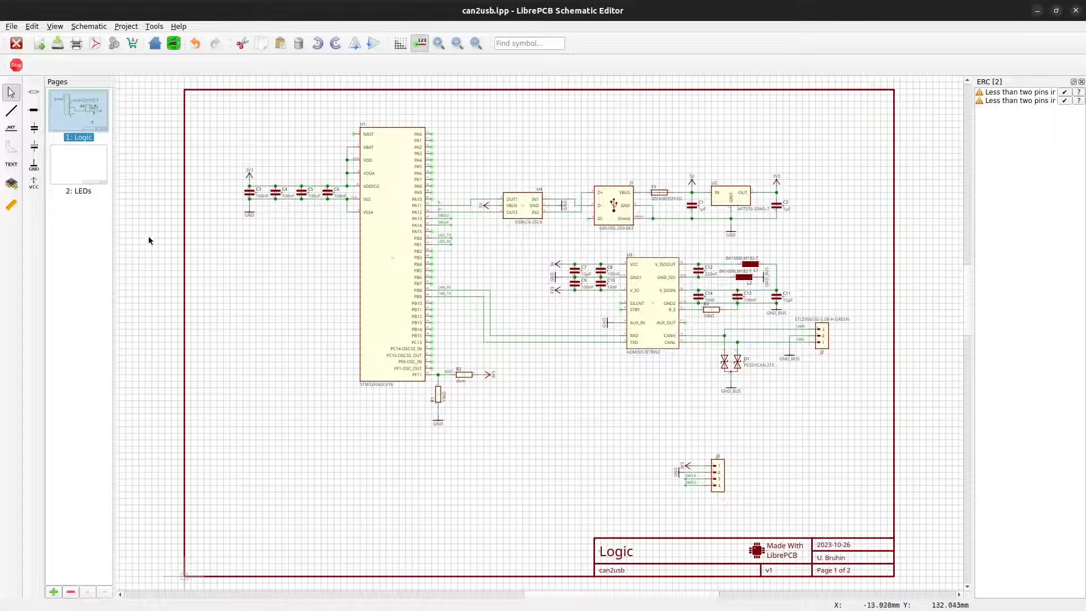
{"action": "left_click", "coordinate": [84, 170]}
{"action": "key", "text": "ctrl+v"}
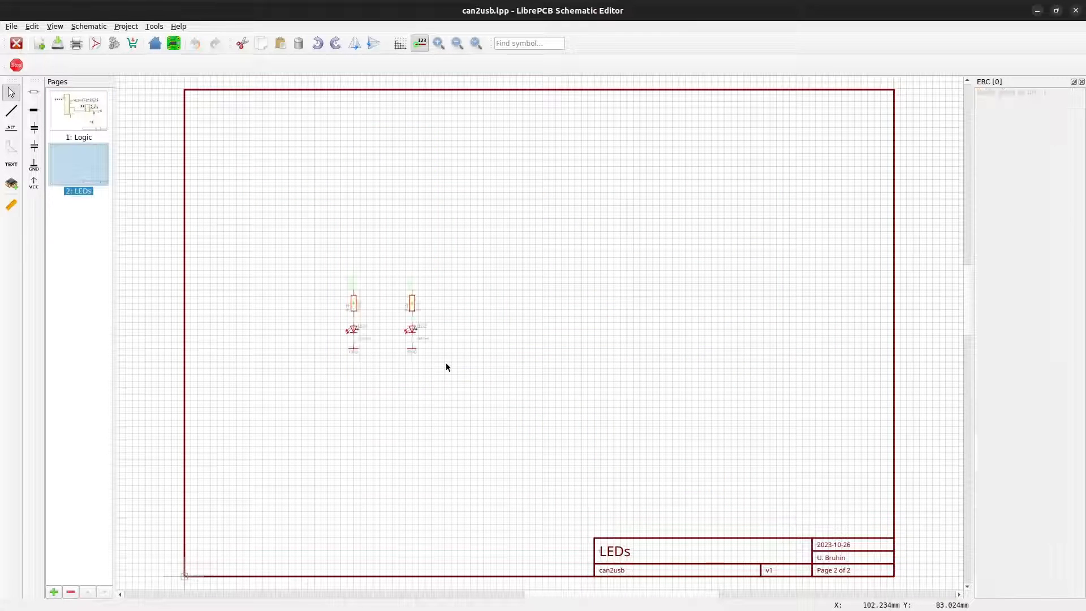
{"action": "left_click", "coordinate": [603, 355]}
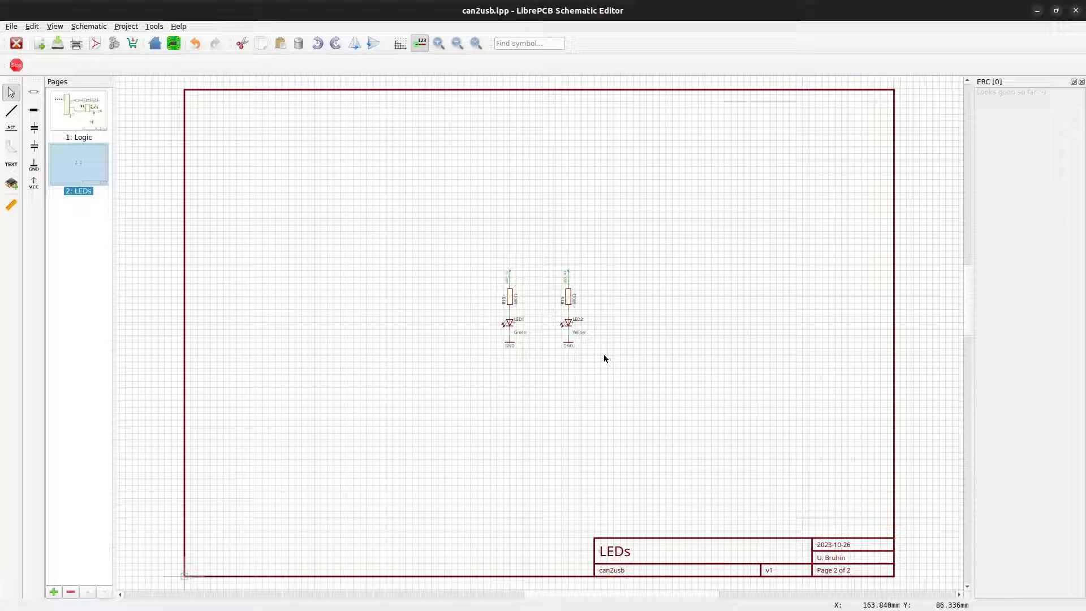
Examine the GND connections and the LED_TX and LED_RX net labels of the two circuits on the LEDs page
{"action": "scroll", "coordinate": [603, 354], "scroll_direction": "up", "scroll_amount": 4}
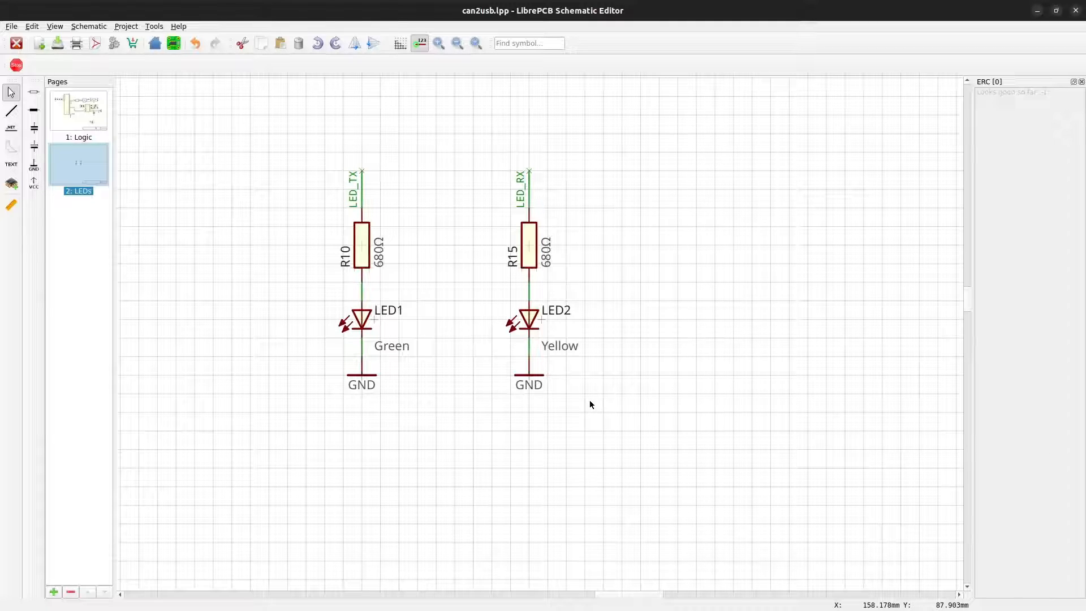
{"action": "left_click_drag", "start_coordinate": [590, 401], "coordinate": [315, 358]}
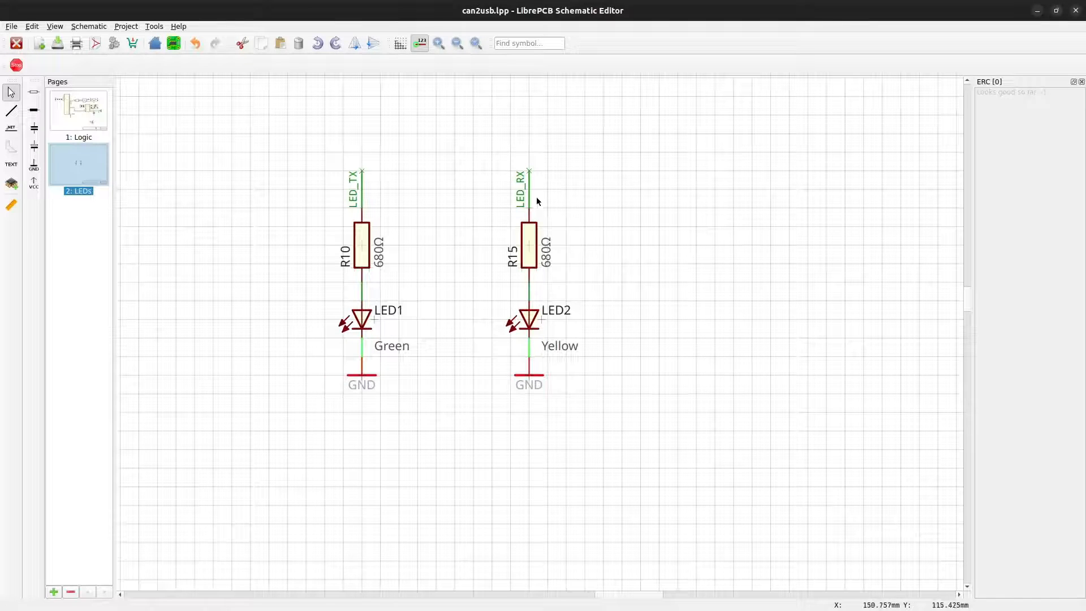
{"action": "left_click_drag", "start_coordinate": [547, 158], "coordinate": [337, 186]}
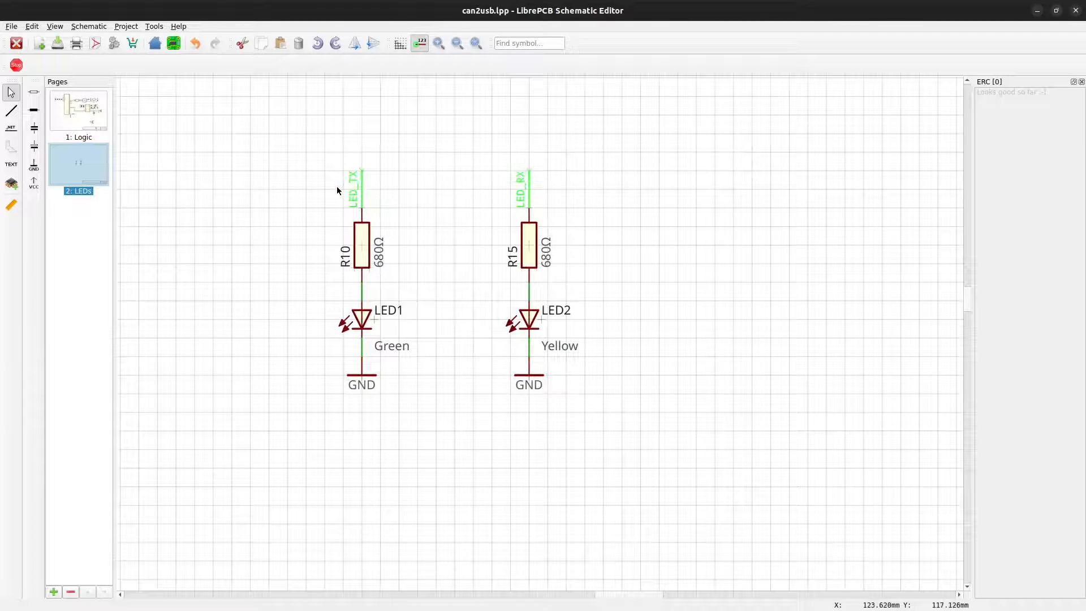
{"action": "left_click", "coordinate": [338, 187]}
{"action": "left_click", "coordinate": [474, 45]}
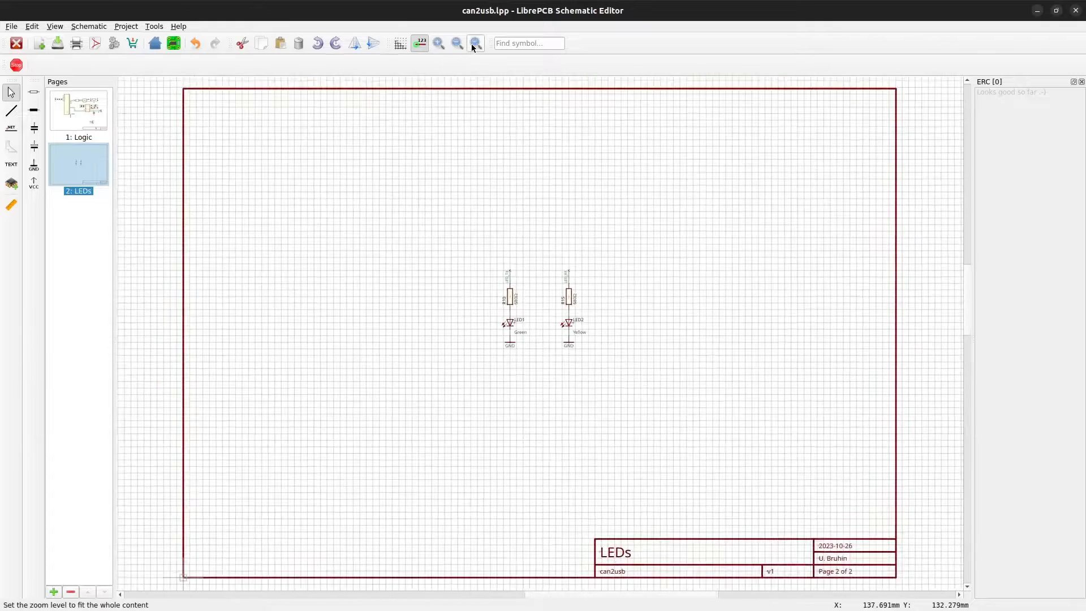
Add OSRAM LS R976-NR-1 as the board device in LED1's assembly options
{"action": "left_click", "coordinate": [102, 116]}
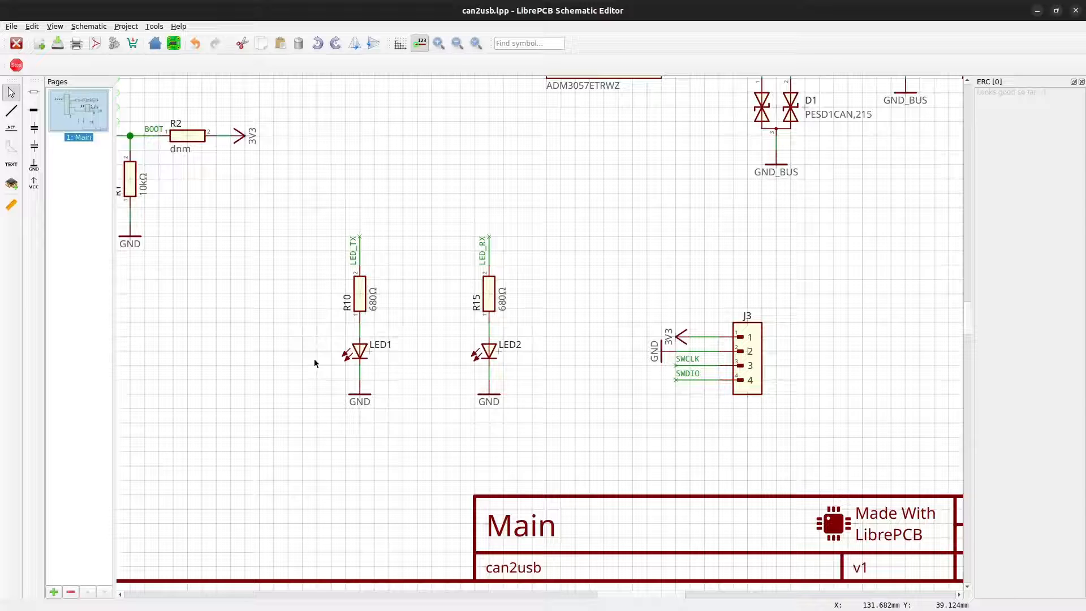
{"action": "double_click", "coordinate": [360, 350]}
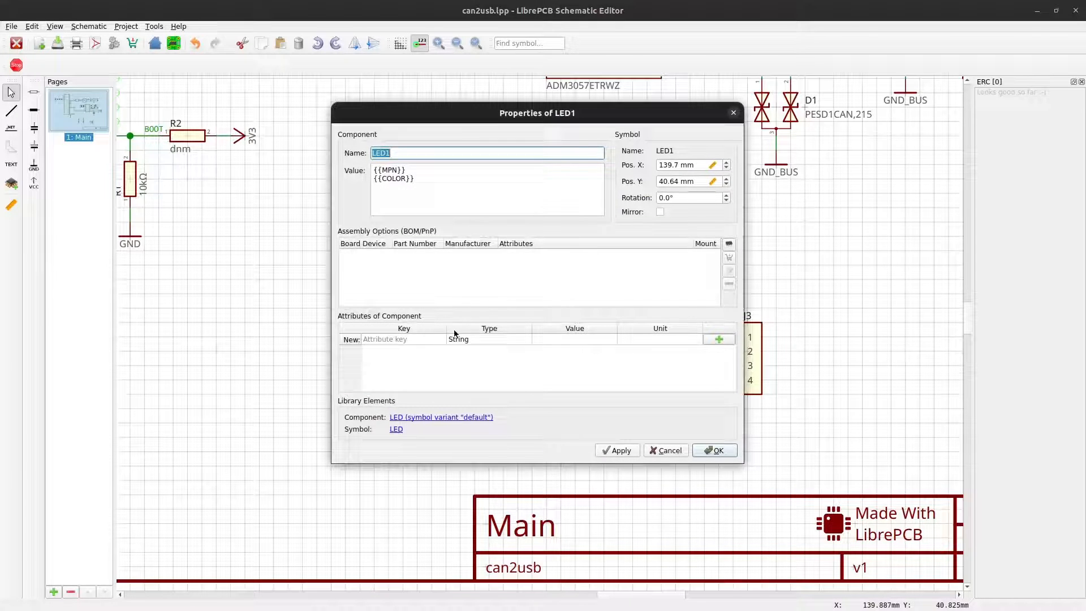
{"action": "left_click", "coordinate": [541, 291]}
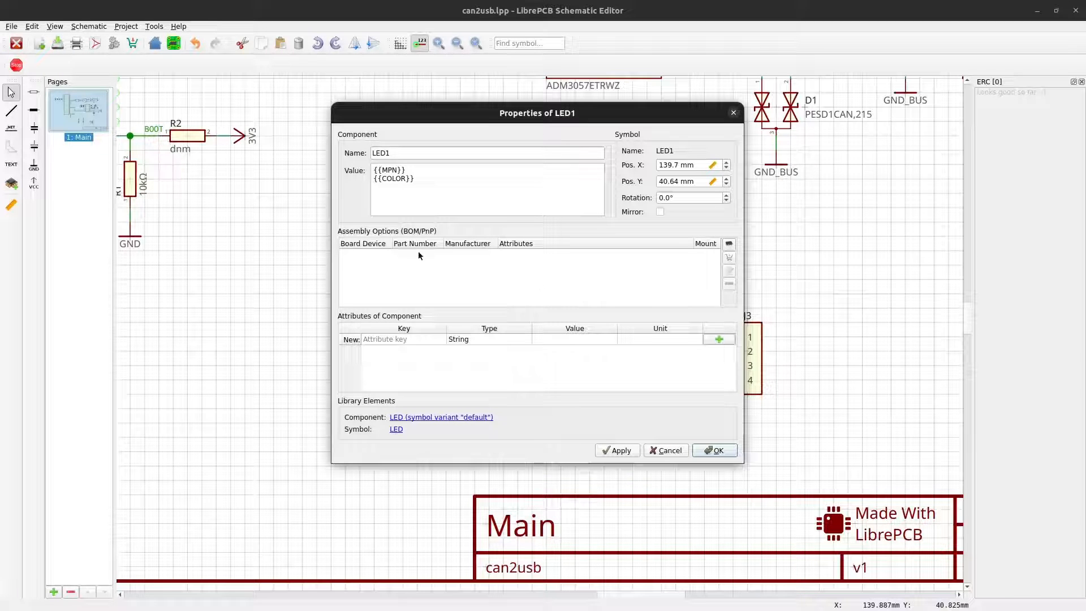
{"action": "left_click", "coordinate": [729, 245]}
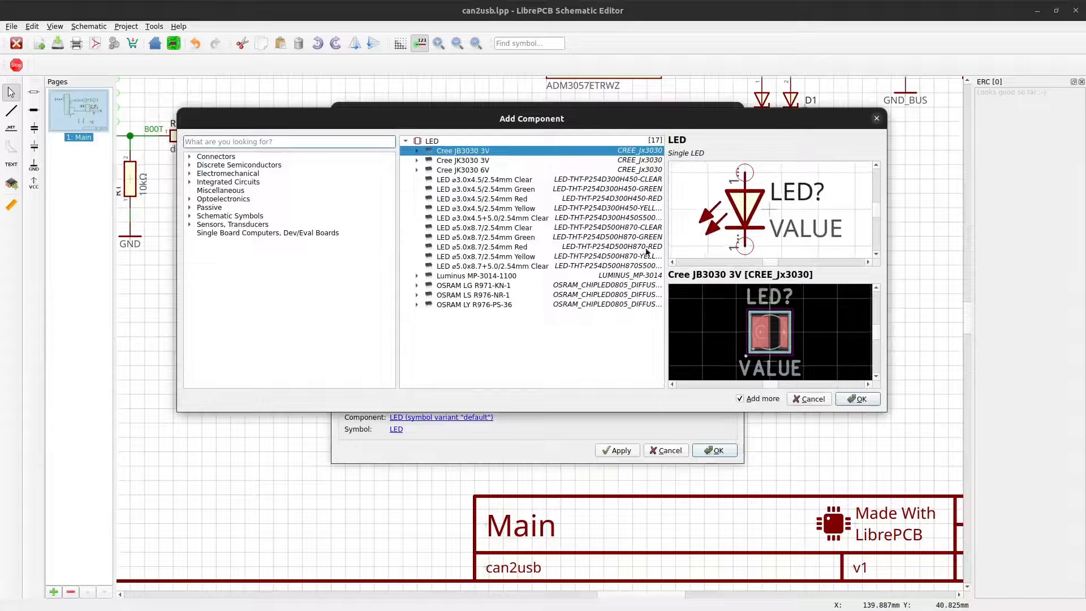
{"action": "double_click", "coordinate": [432, 295]}
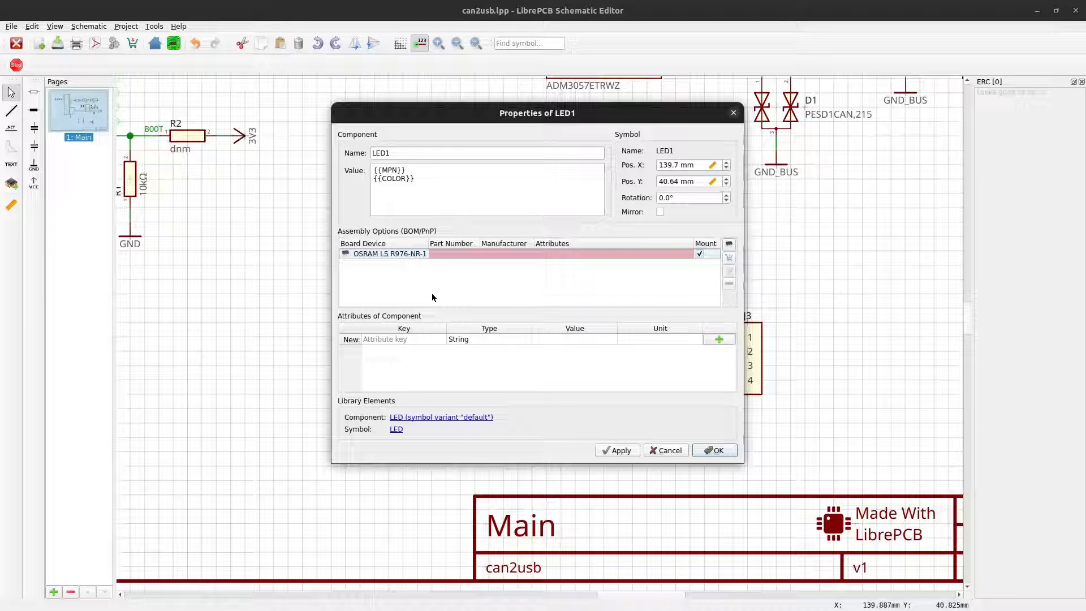
Assign the OSRAM part LS R976-NR-1 to LED1's board device and check its part number and manufacturer entries
{"action": "left_click", "coordinate": [447, 253]}
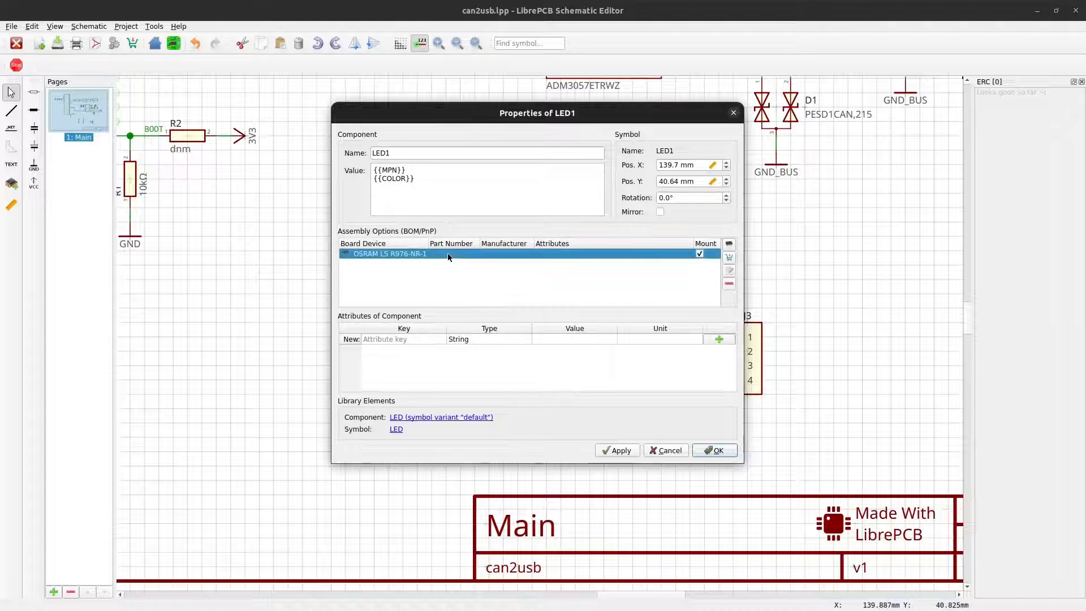
{"action": "left_click", "coordinate": [729, 258]}
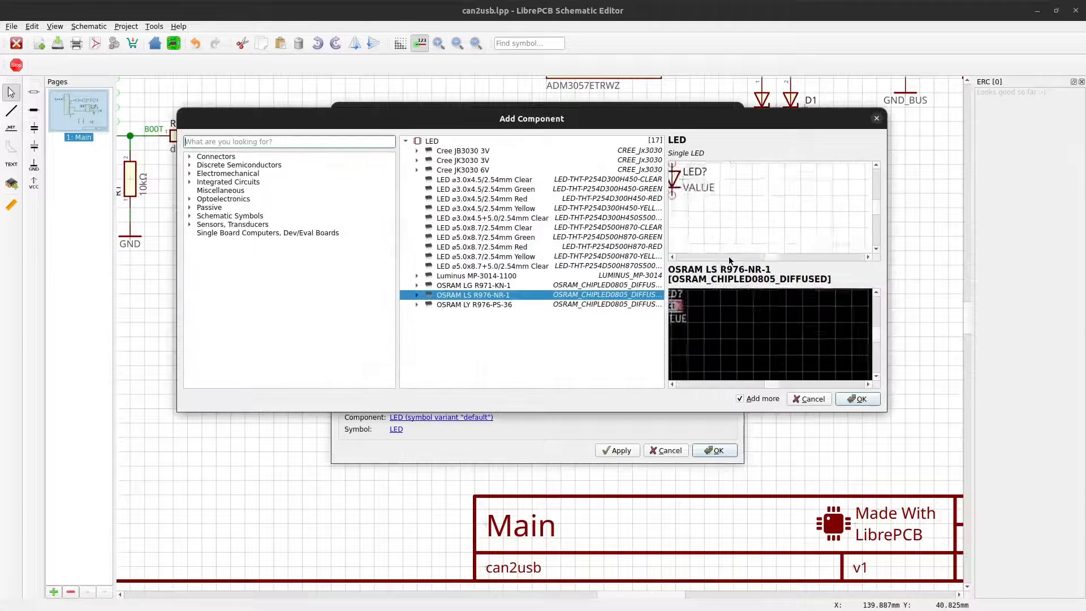
{"action": "left_click", "coordinate": [416, 295]}
{"action": "double_click", "coordinate": [464, 305]}
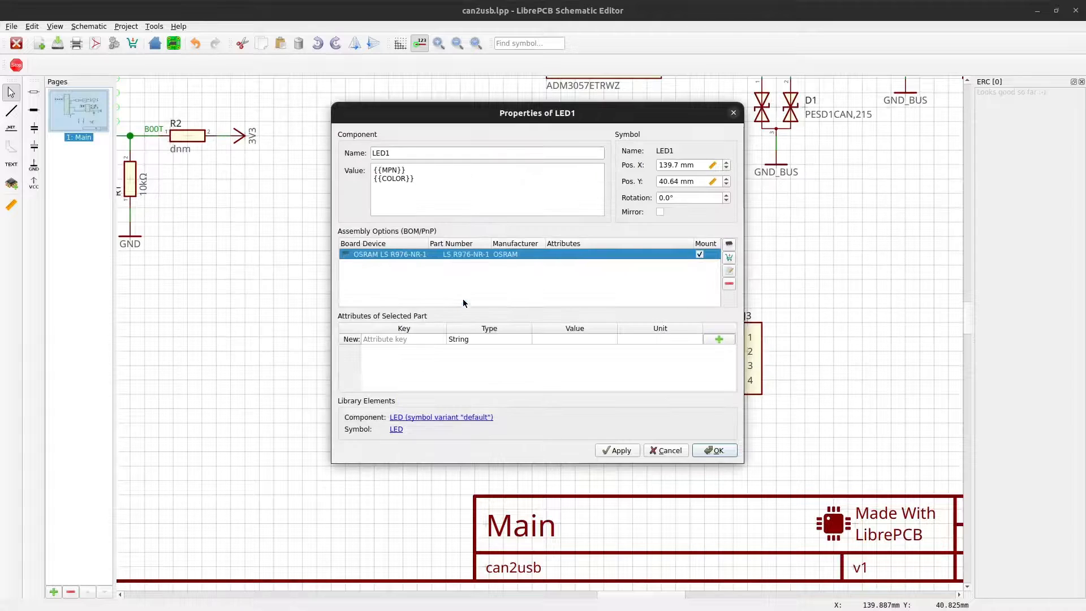
{"action": "double_click", "coordinate": [468, 254]}
{"action": "left_click_drag", "start_coordinate": [452, 254], "coordinate": [477, 254]}
{"action": "left_click", "coordinate": [476, 254]}
{"action": "left_click", "coordinate": [485, 272]}
{"action": "double_click", "coordinate": [509, 255]}
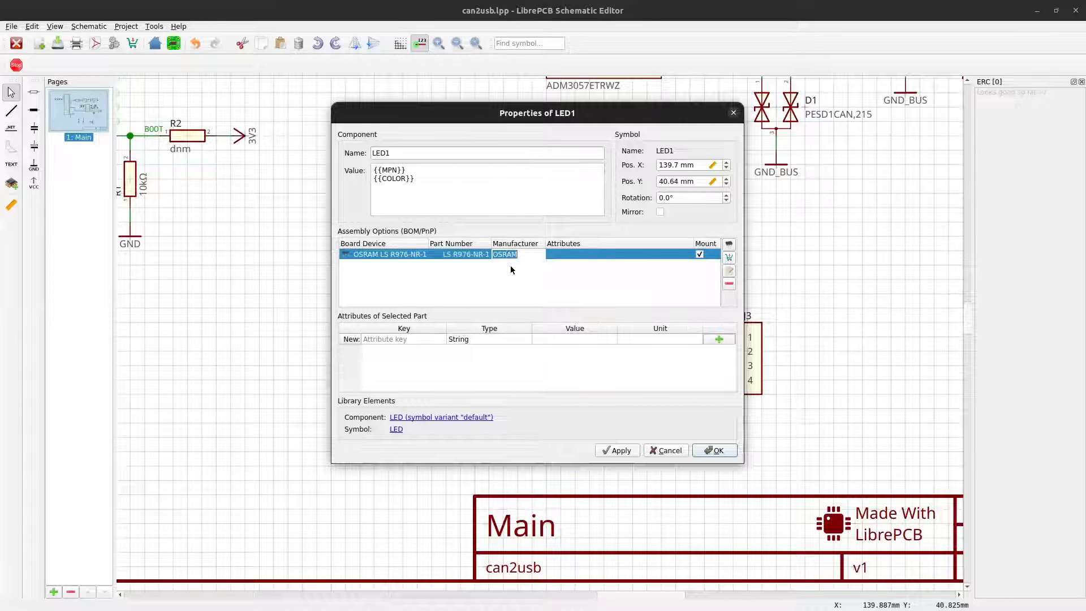
{"action": "left_click", "coordinate": [511, 267]}
Exclude LED1's assembly option from mounting and apply the component properties
{"action": "left_click", "coordinate": [699, 255]}
{"action": "left_click", "coordinate": [713, 450]}
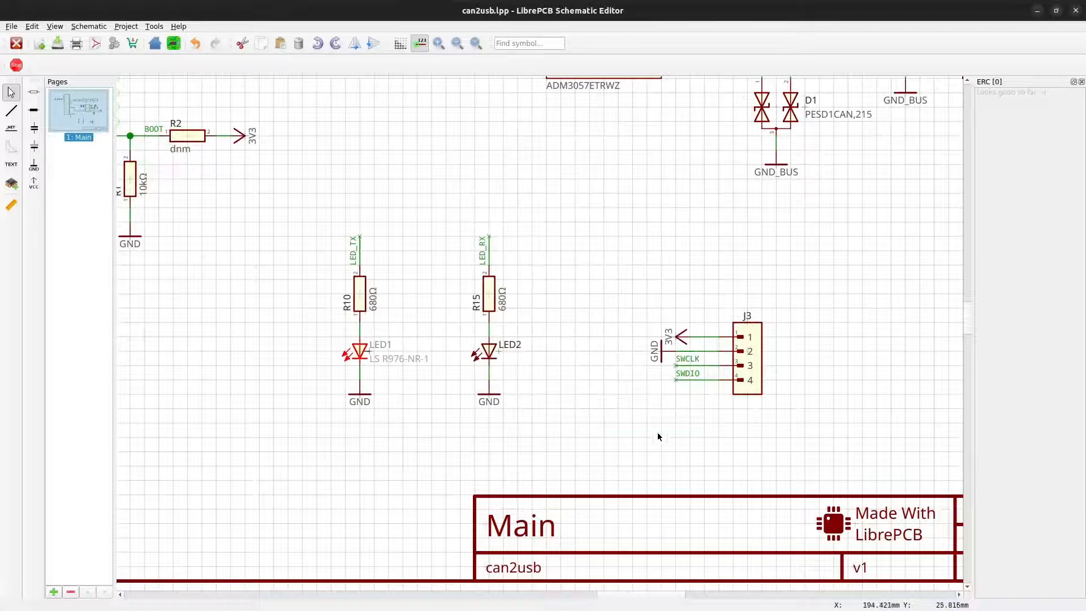
{"action": "left_click", "coordinate": [389, 388]}
Open the bill of materials preview for the default board, widen it and examine the LED1 entry
{"action": "left_click", "coordinate": [14, 27]}
{"action": "mouse_move", "coordinate": [59, 79]}
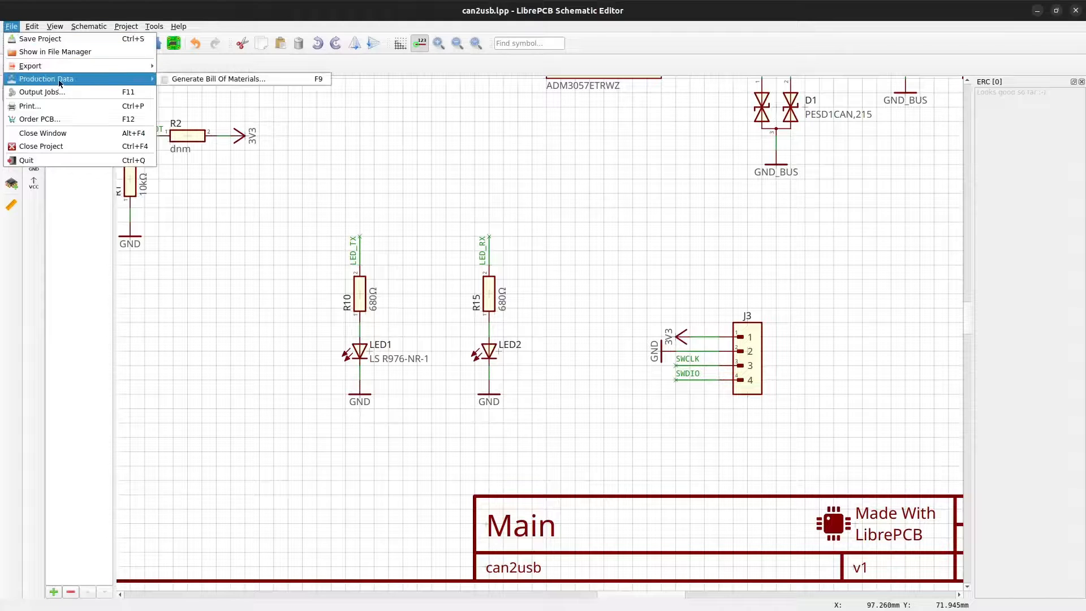
{"action": "left_click", "coordinate": [215, 80]}
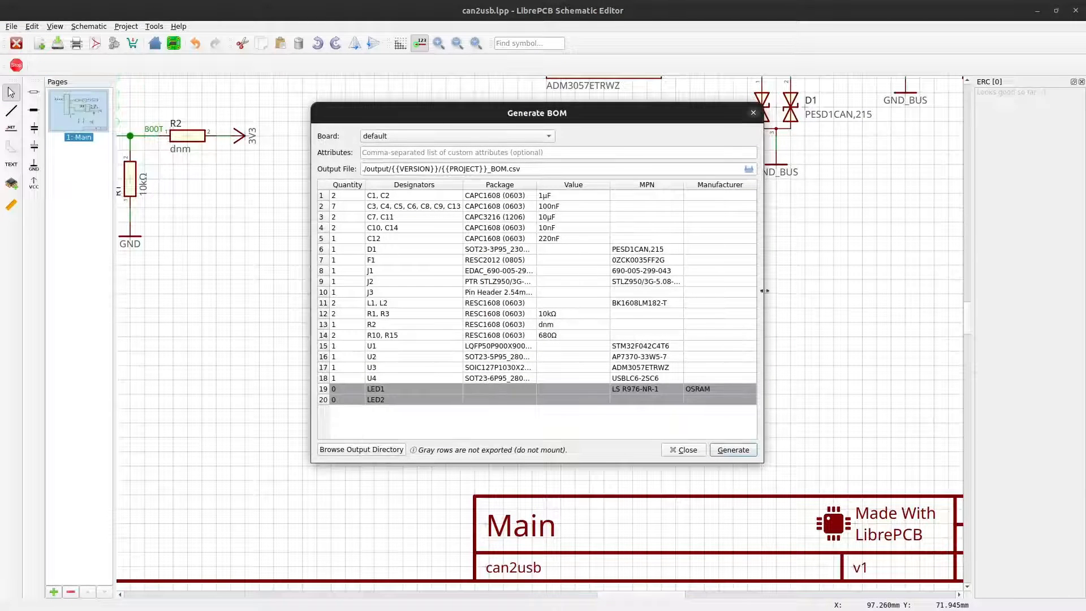
{"action": "left_click_drag", "start_coordinate": [765, 291], "coordinate": [882, 291]}
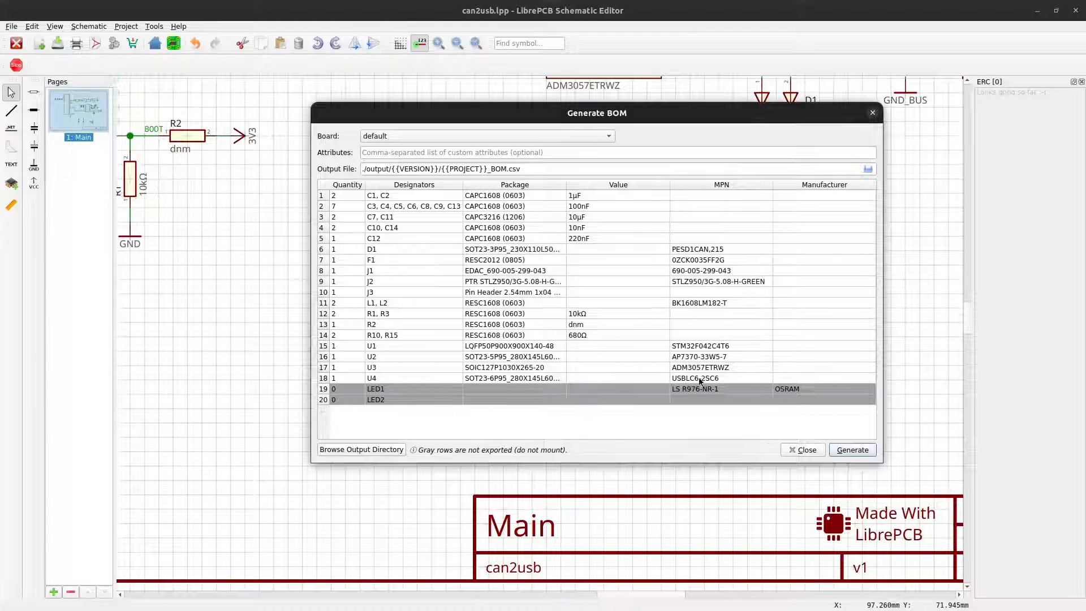
{"action": "left_click", "coordinate": [620, 388]}
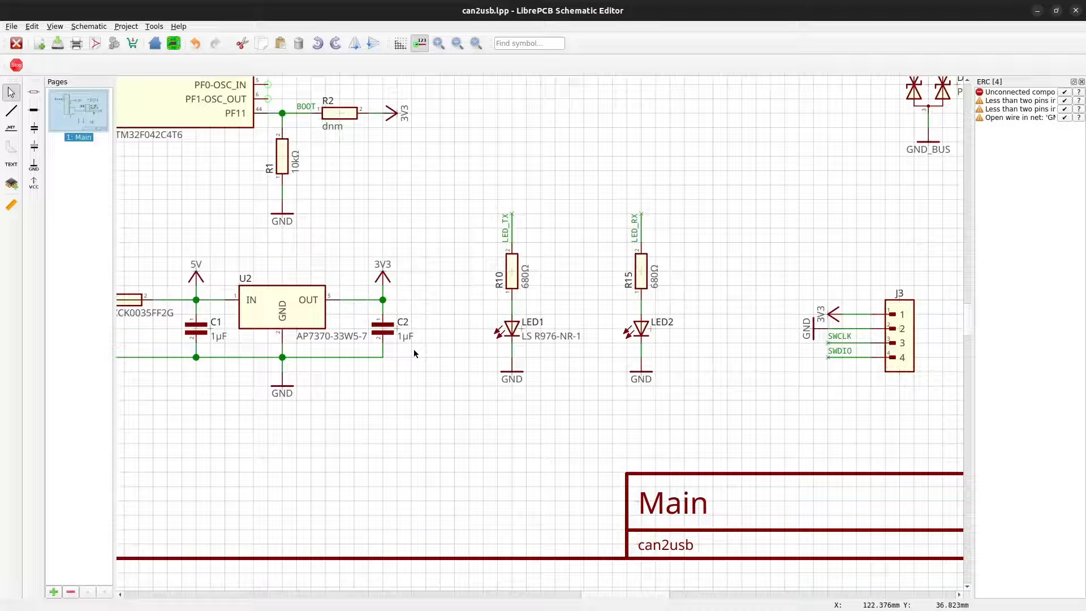
Append the {{VOLTAGE}} placeholder after {{CAPACITANCE}} in the value of capacitor C2
{"action": "left_click", "coordinate": [382, 330]}
{"action": "double_click", "coordinate": [381, 331]}
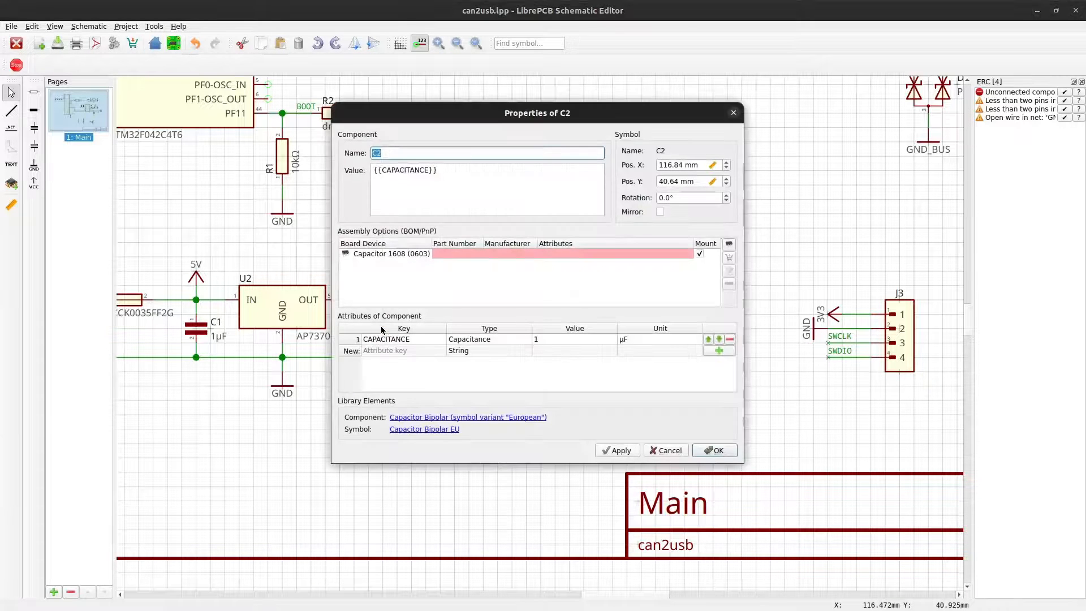
{"action": "left_click", "coordinate": [459, 178]}
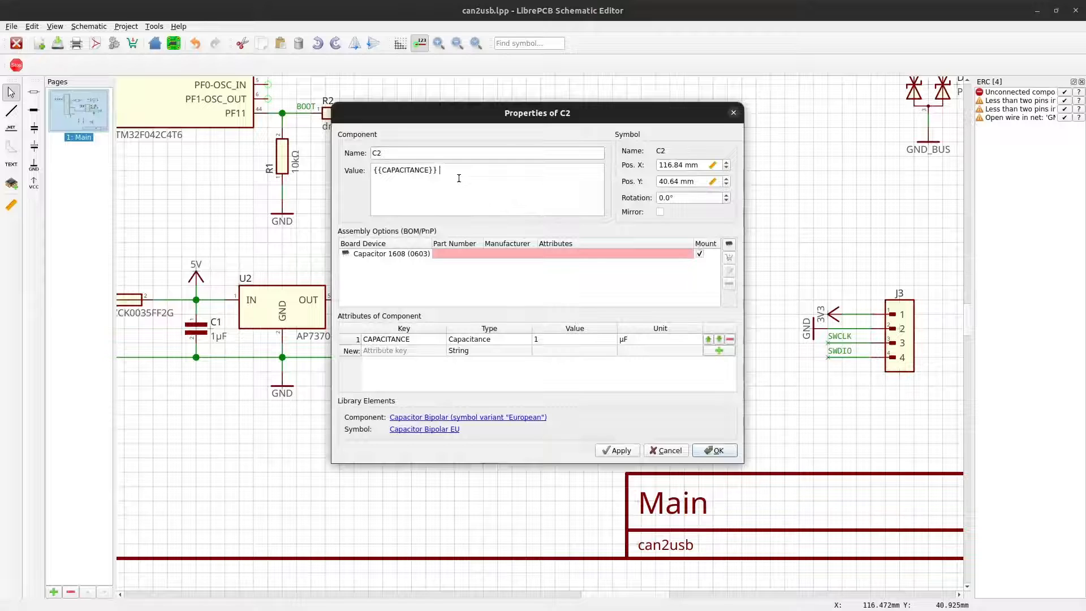
{"action": "type", "text": "50V"}
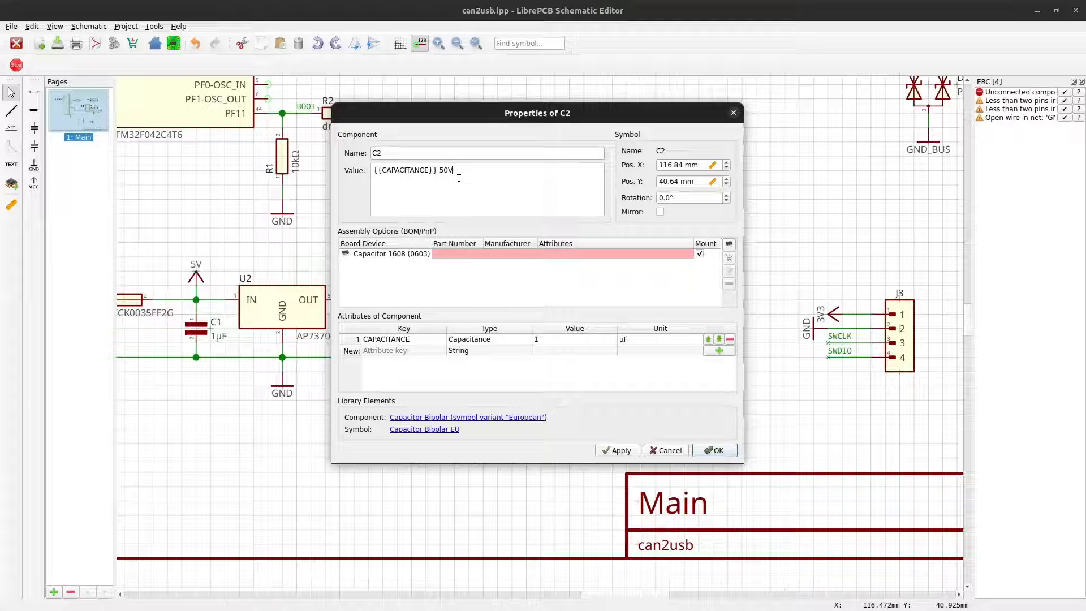
{"action": "key", "text": "BackSpace"}
{"action": "key", "text": "BackSpace"}
{"action": "key", "text": "BackSpace"}
{"action": "type", "text": "{{V"}
{"action": "type", "text": "OLR"}
{"action": "type", "text": "AGE}}"}
Add a VOLTAGE attribute of type Voltage with value 50 V to C2 and apply the properties
{"action": "left_click", "coordinate": [411, 350]}
{"action": "type", "text": "VOLTAGE"}
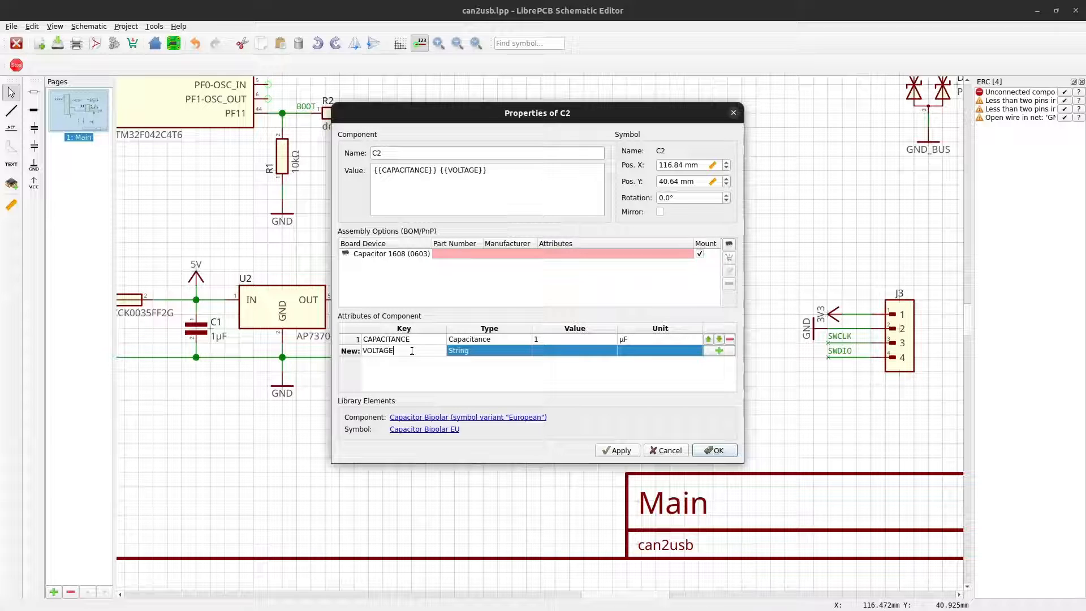
{"action": "left_click", "coordinate": [467, 353]}
{"action": "left_click", "coordinate": [469, 366]}
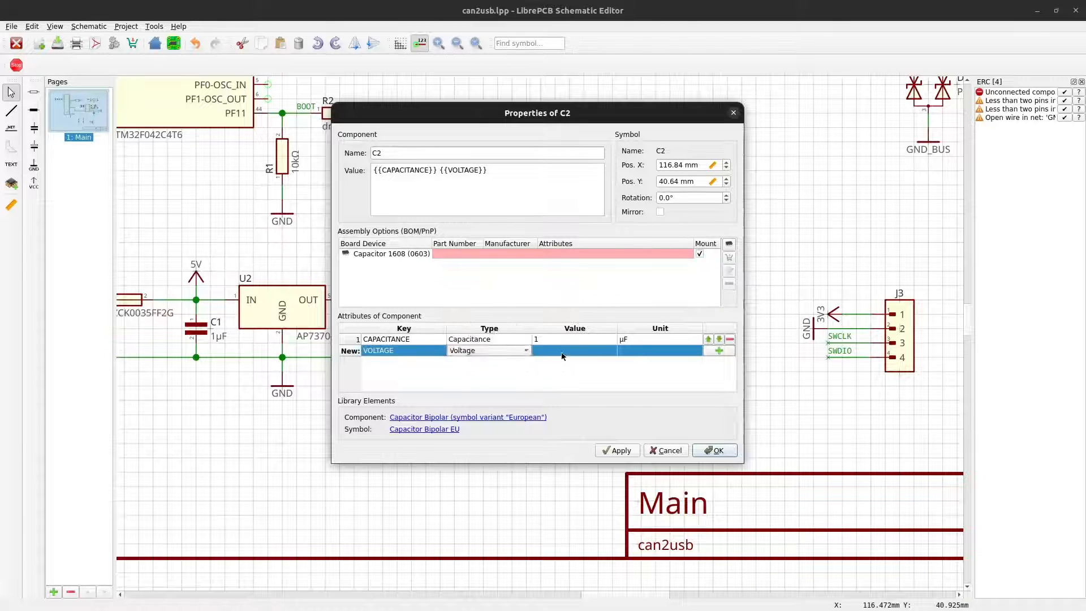
{"action": "left_click", "coordinate": [561, 351]}
{"action": "type", "text": "50"}
{"action": "key", "text": "Return"}
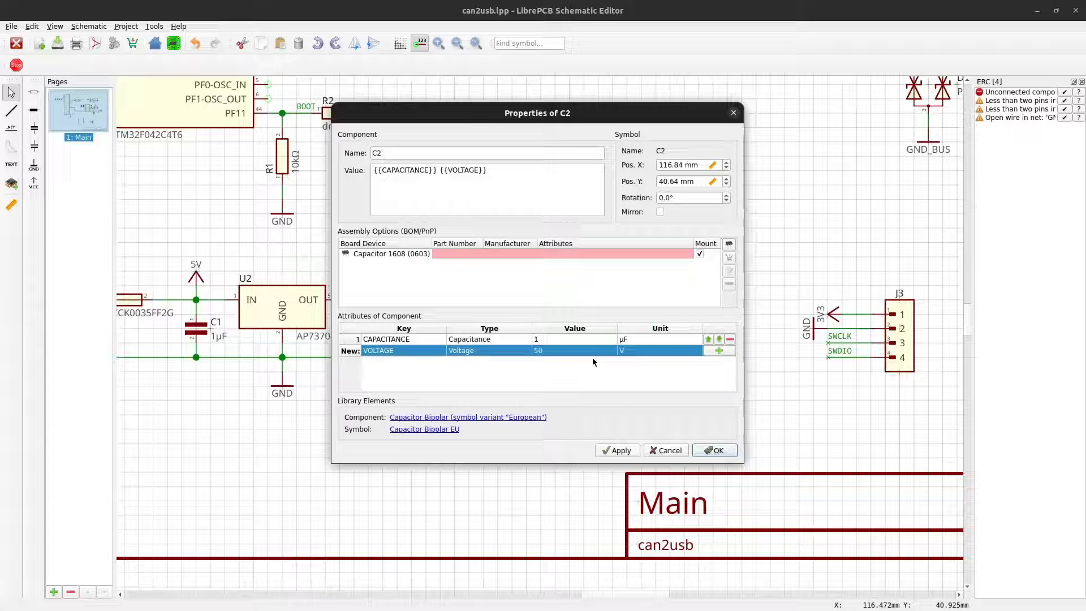
{"action": "left_click", "coordinate": [718, 351]}
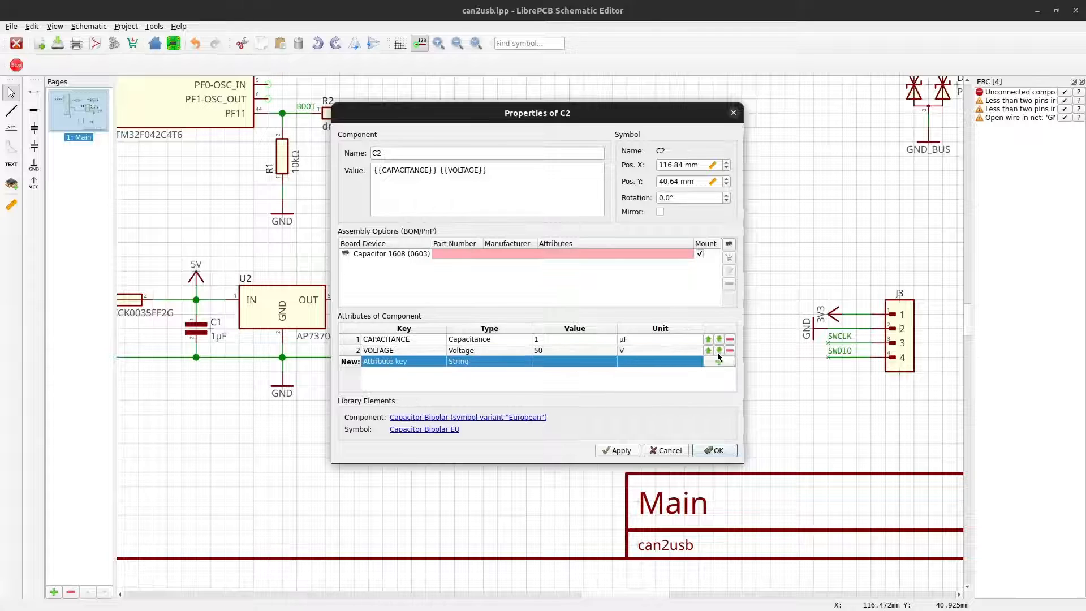
{"action": "left_click", "coordinate": [713, 450]}
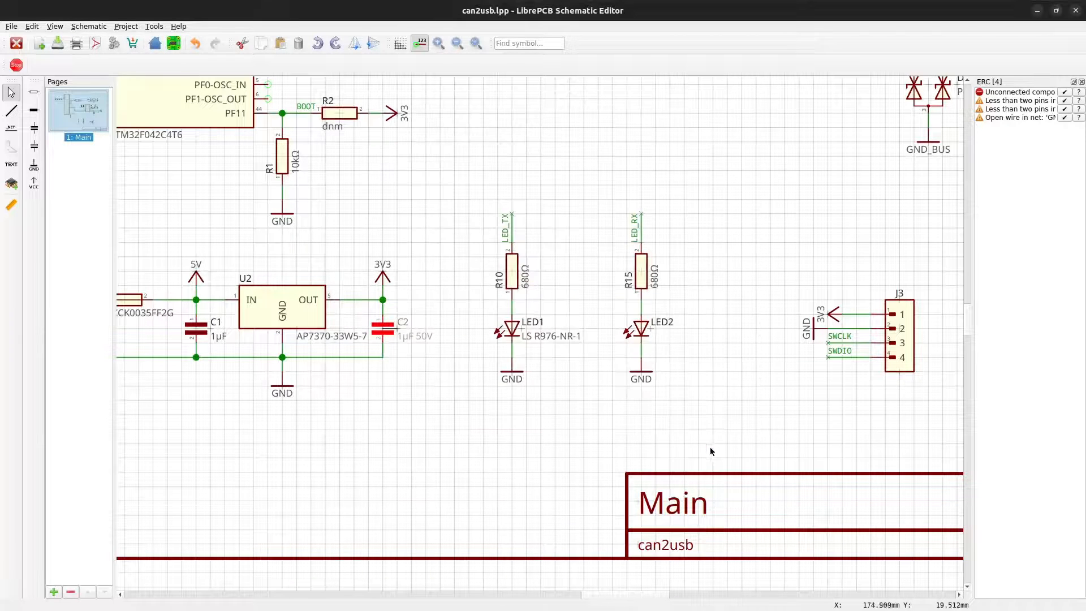
{"action": "left_click", "coordinate": [433, 353]}
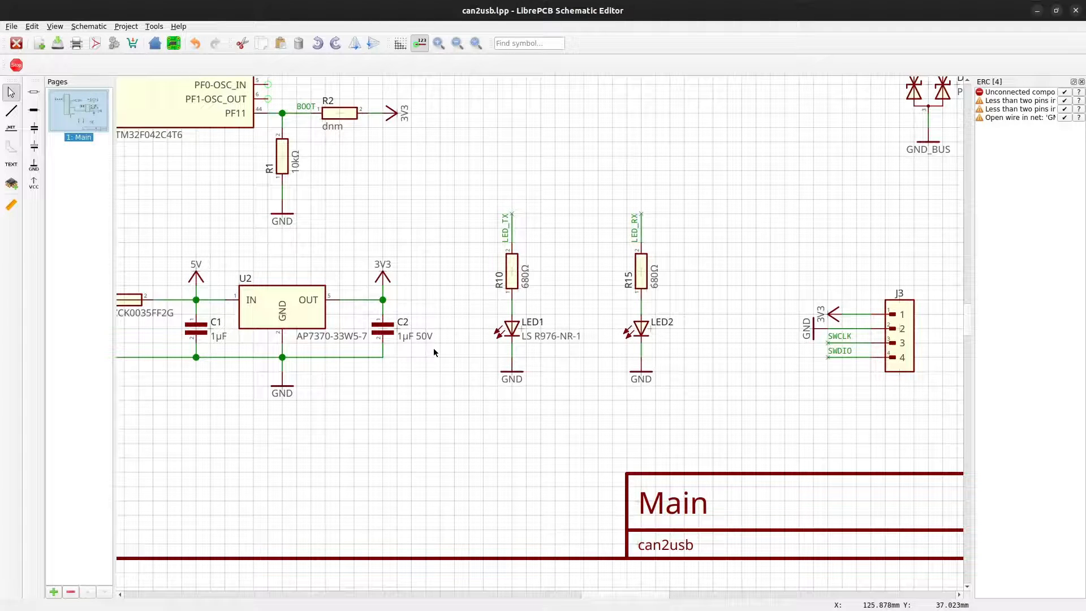
Change LED1's part number to LS R976-NR-2 in its assembly options and apply the properties
{"action": "double_click", "coordinate": [512, 328]}
{"action": "key", "text": "Tab"}
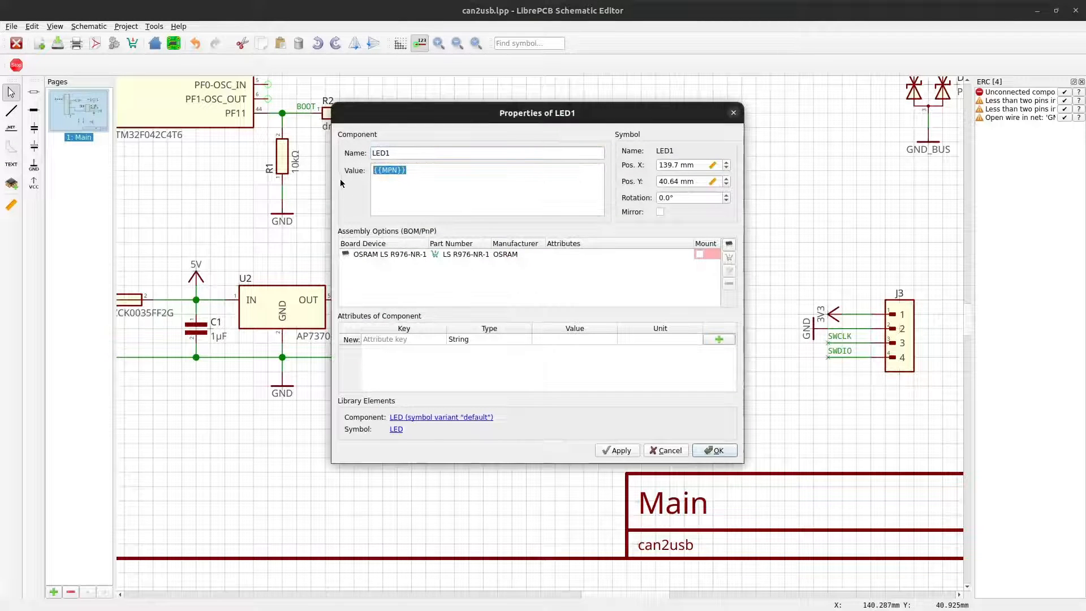
{"action": "left_click", "coordinate": [473, 255]}
{"action": "double_click", "coordinate": [472, 255]}
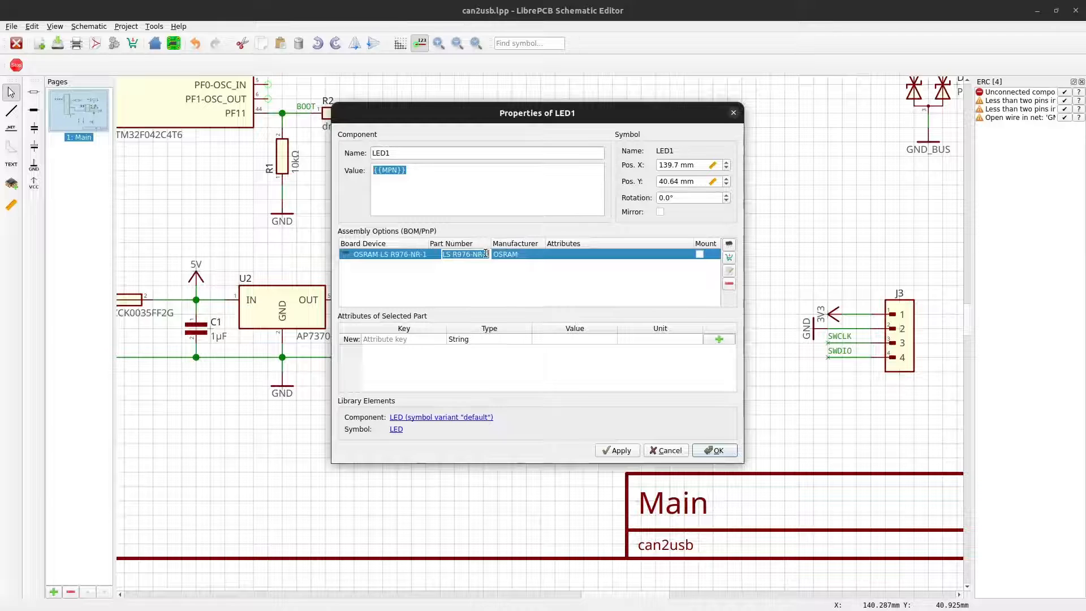
{"action": "left_click_drag", "start_coordinate": [485, 254], "coordinate": [491, 254]}
{"action": "type", "text": "2"}
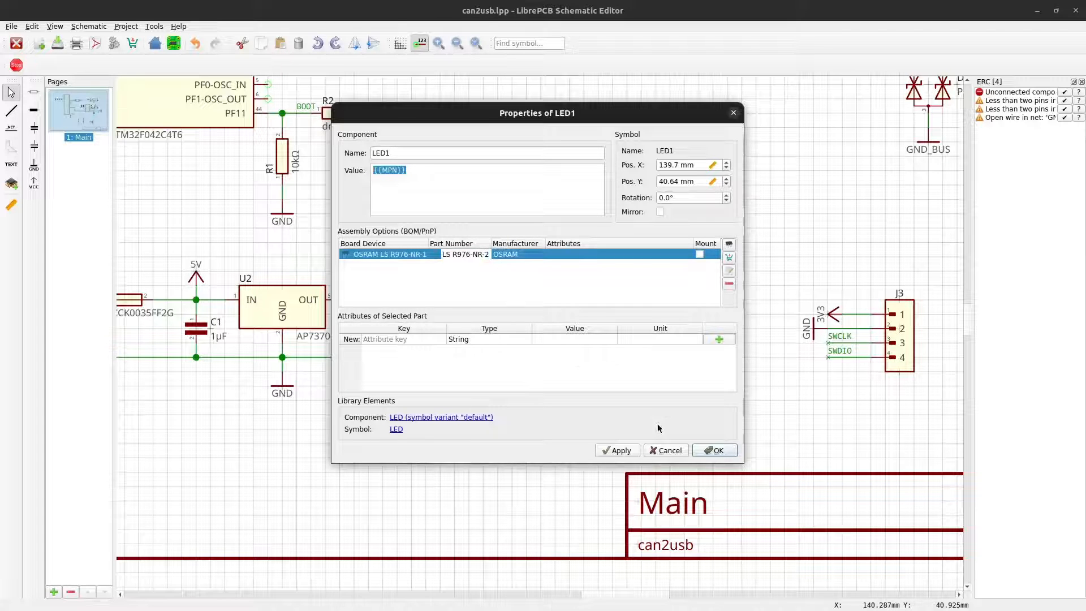
{"action": "left_click", "coordinate": [710, 451]}
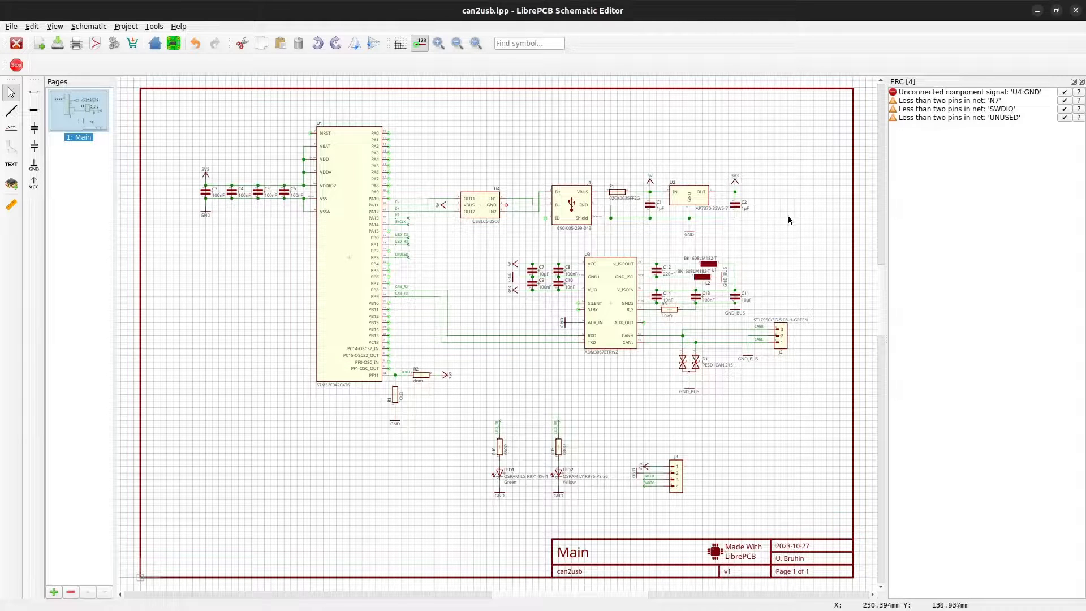
Read the explanation of the ERC error about the U4:GND signal and locate U4 in the schematic
{"action": "left_click", "coordinate": [1044, 92]}
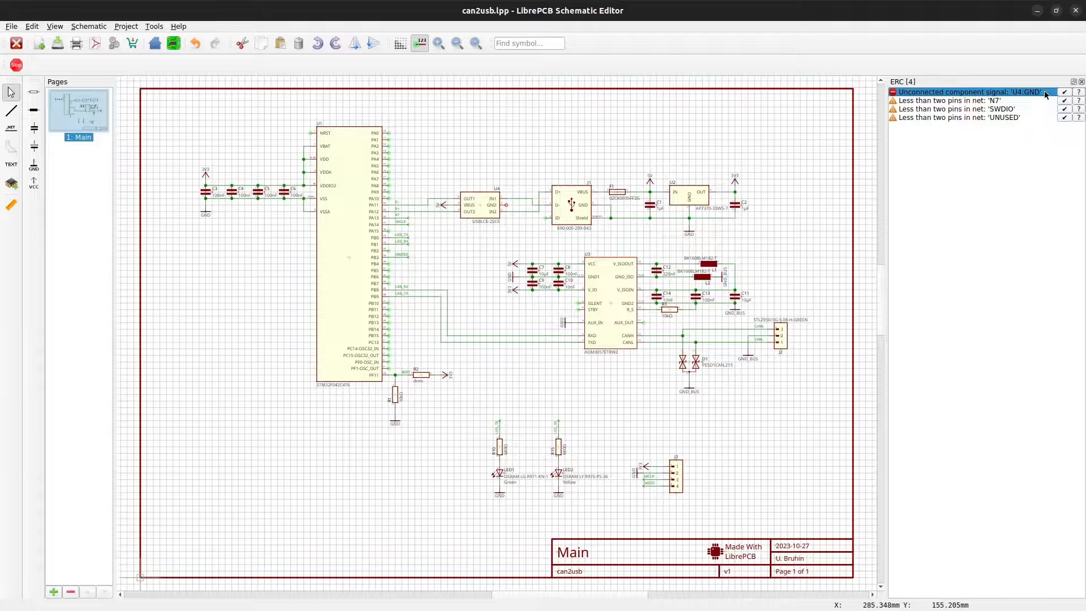
{"action": "left_click", "coordinate": [1078, 93]}
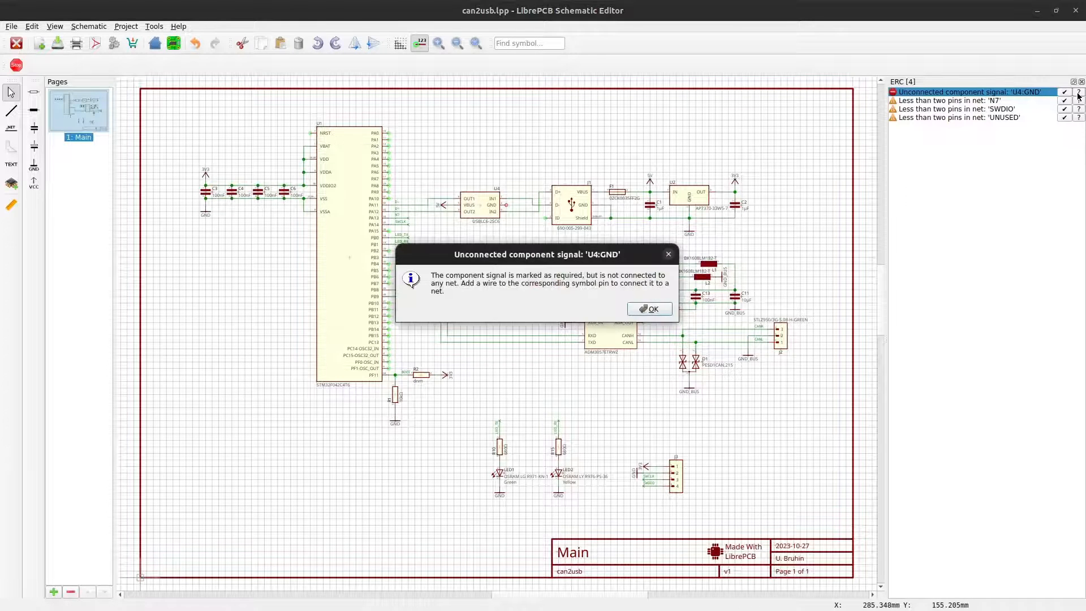
{"action": "left_click", "coordinate": [650, 310]}
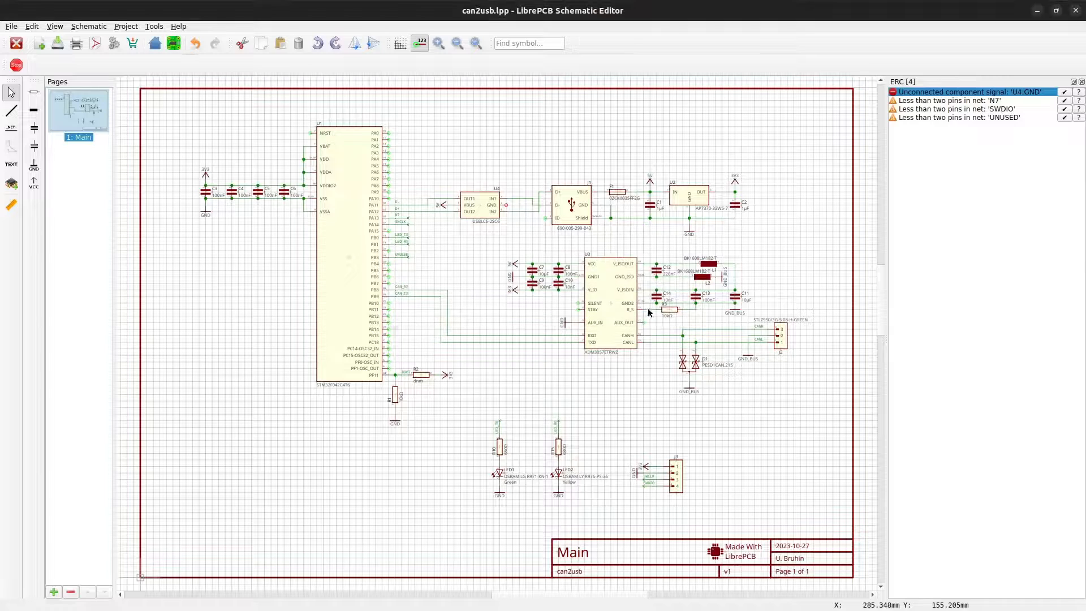
{"action": "left_click", "coordinate": [537, 45]}
{"action": "type", "text": "U4"}
{"action": "key", "text": "Return"}
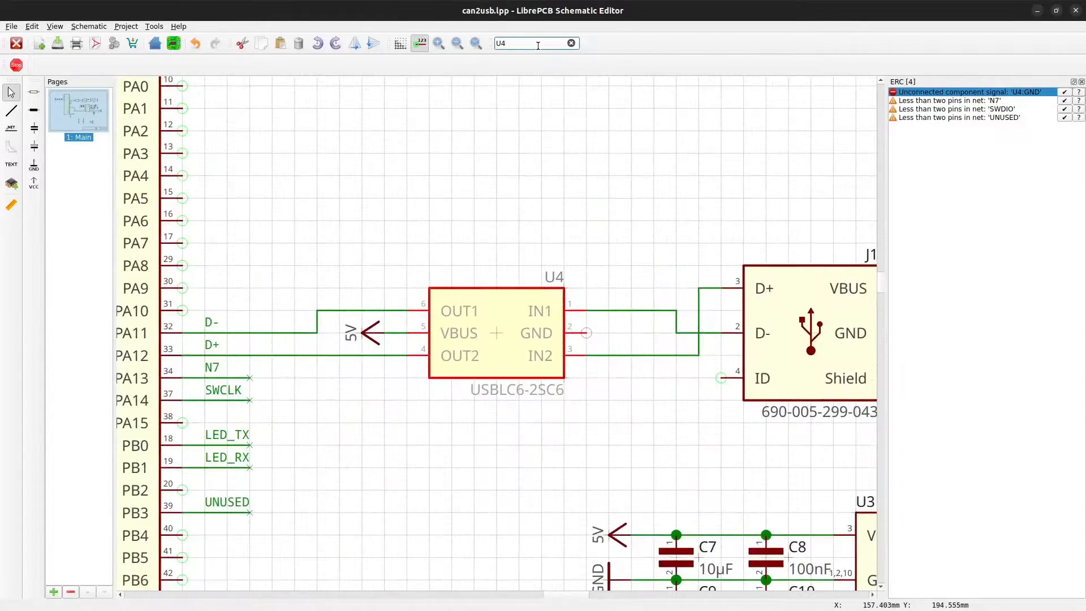
Place a rotated GND symbol beside U4's GND pin and wire the pin to it
{"action": "left_click", "coordinate": [34, 164]}
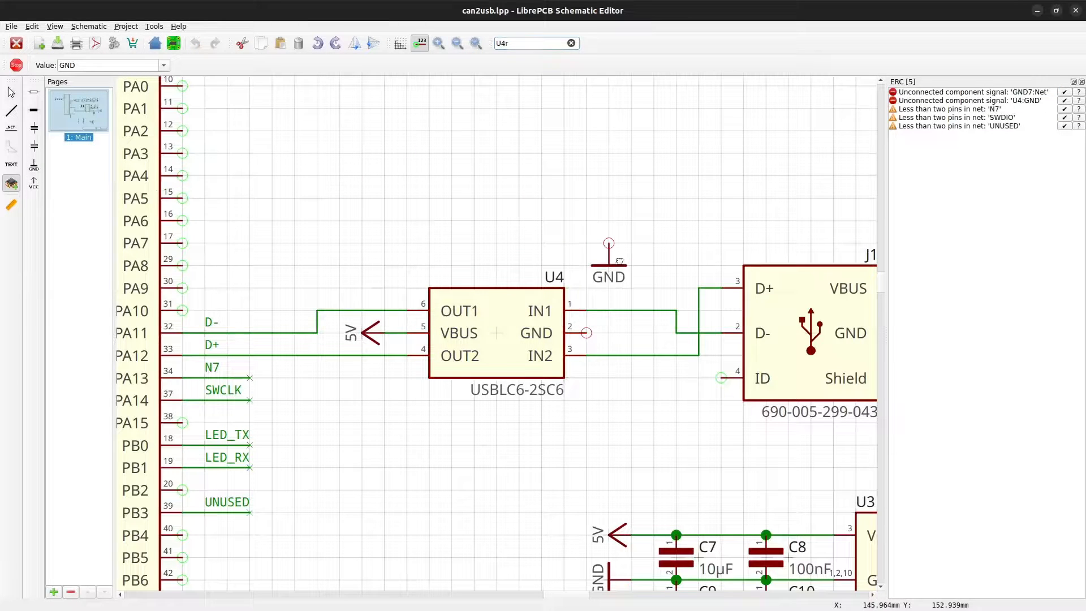
{"action": "key", "text": "r"}
{"action": "left_click", "coordinate": [634, 331]}
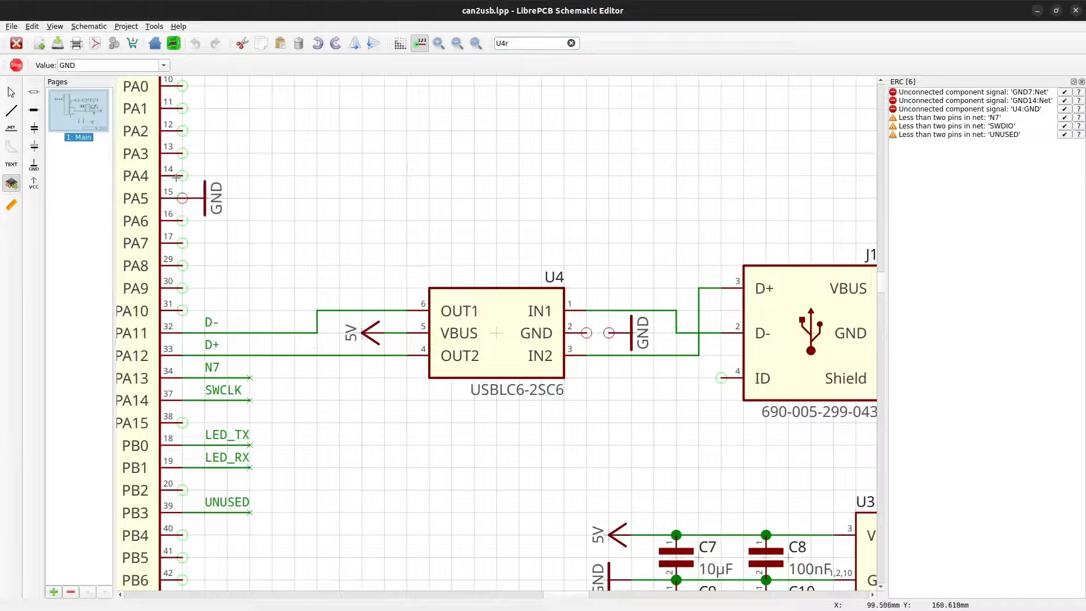
{"action": "left_click", "coordinate": [11, 111]}
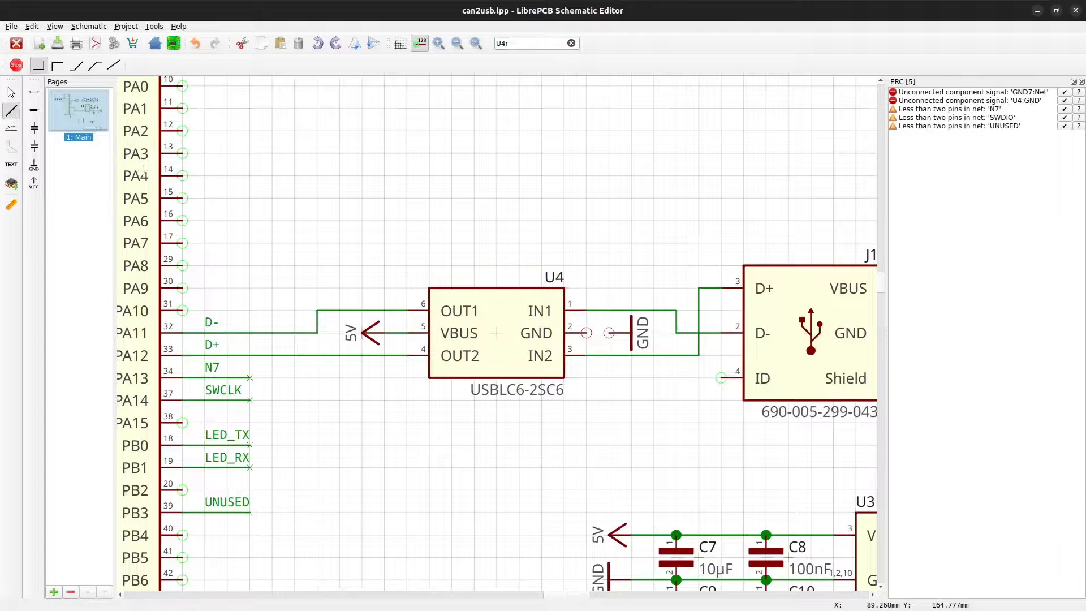
{"action": "left_click", "coordinate": [586, 333]}
{"action": "left_click", "coordinate": [609, 332]}
{"action": "key", "text": "Escape"}
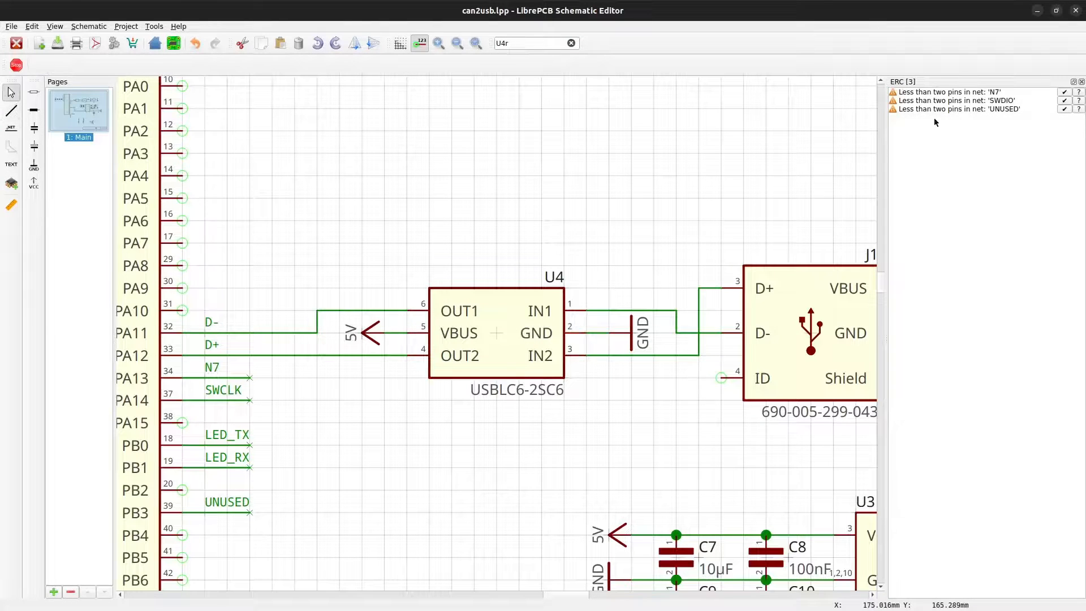
Rename the N7 net at pin PA13 to SWDIO, merging it into the existing SWDIO net
{"action": "left_click", "coordinate": [1021, 92]}
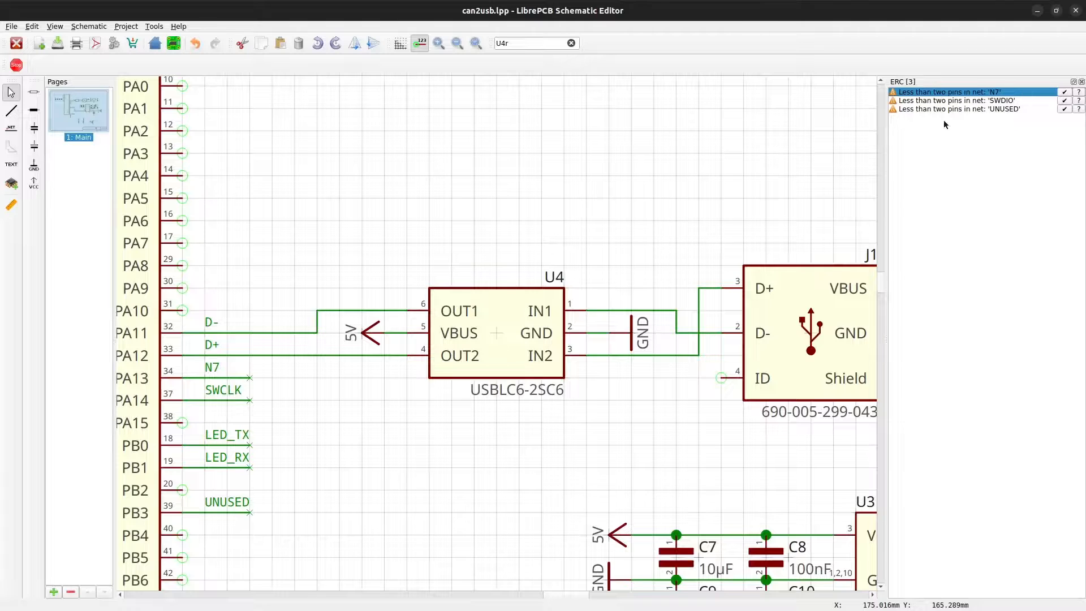
{"action": "double_click", "coordinate": [215, 369]}
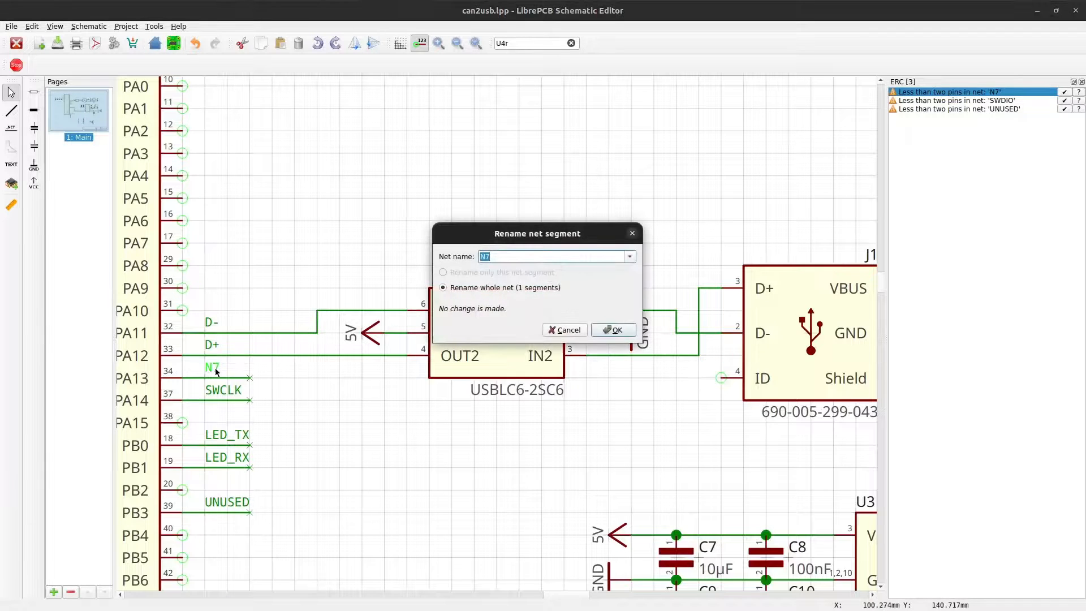
{"action": "type", "text": "SWDIO"}
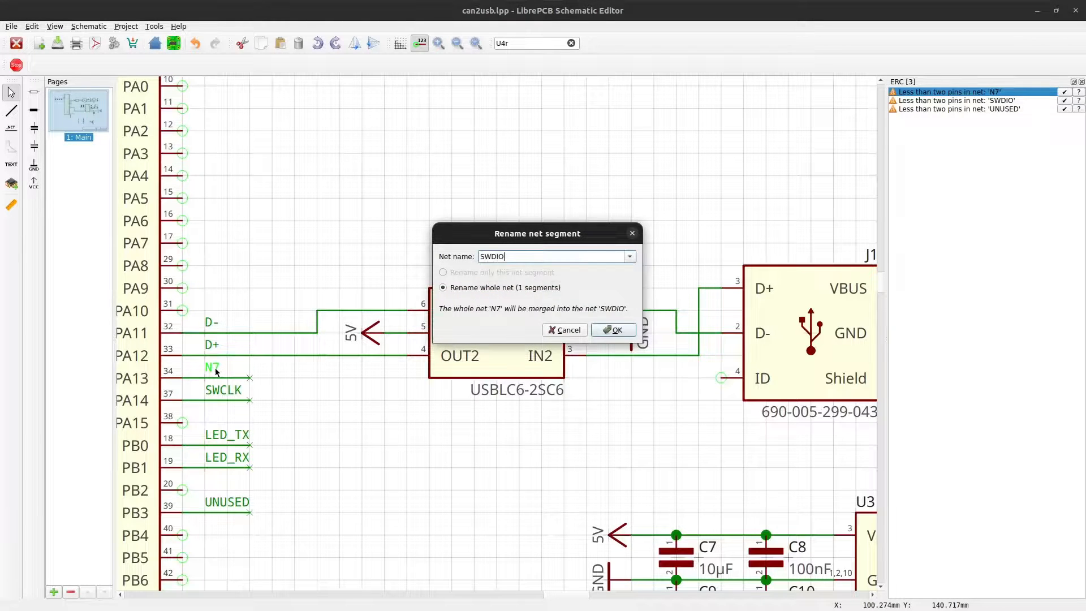
{"action": "key", "text": "Return"}
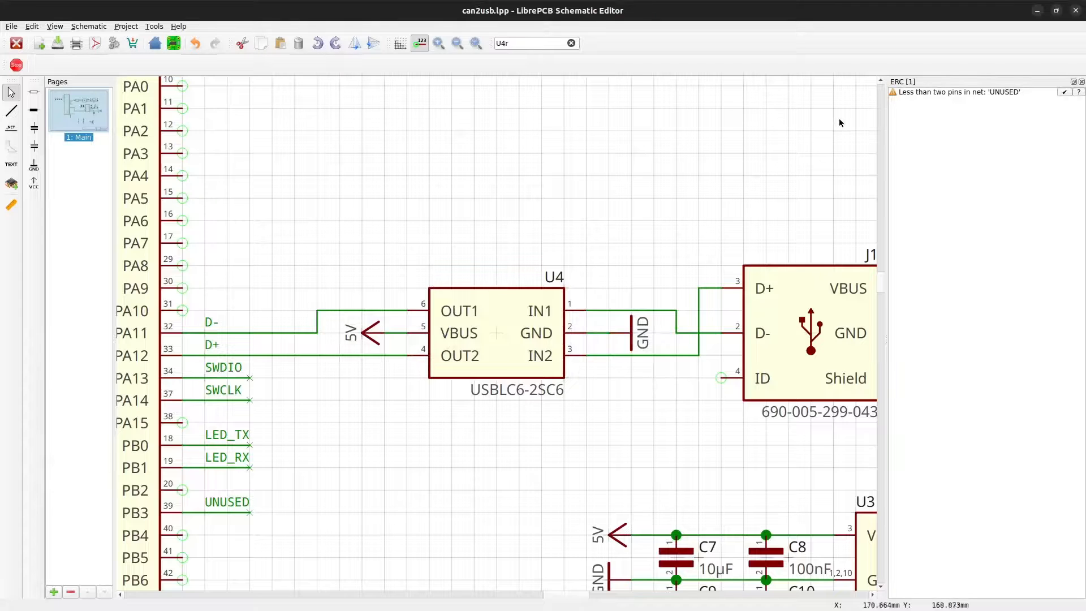
Approve the ERC warning about less than two pins in the UNUSED net
{"action": "left_click", "coordinate": [1025, 96]}
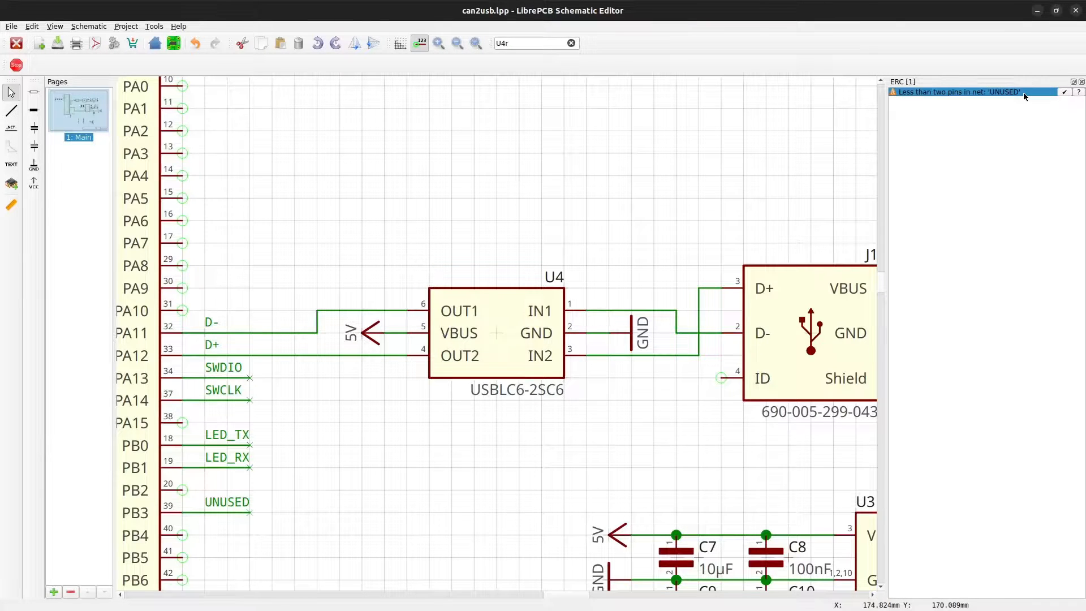
{"action": "left_click", "coordinate": [1065, 93]}
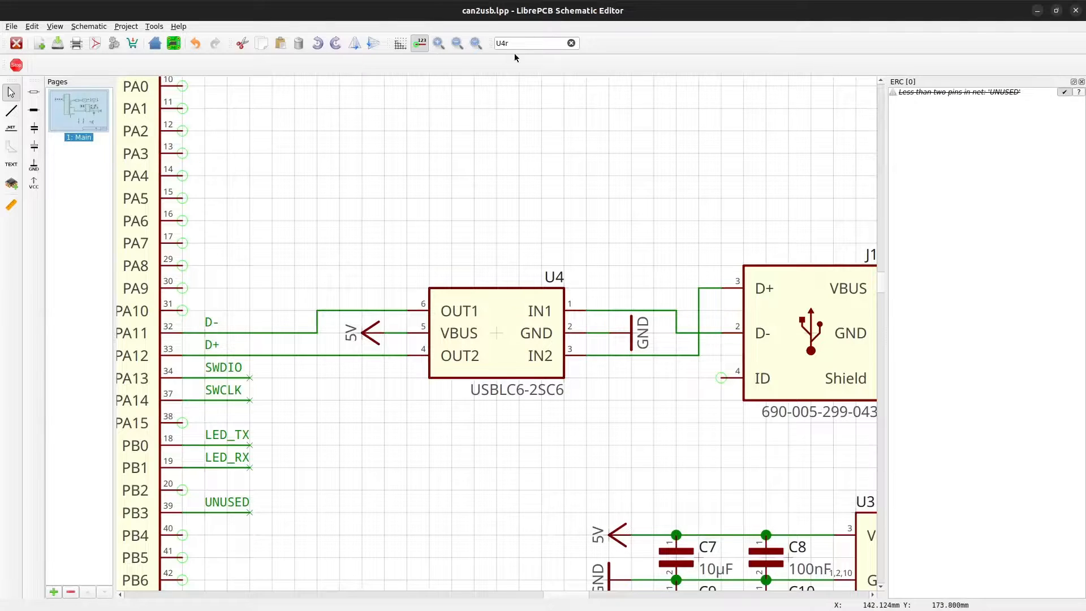
Fit the whole schematic in view and inspect its print settings without printing
{"action": "left_click", "coordinate": [476, 45]}
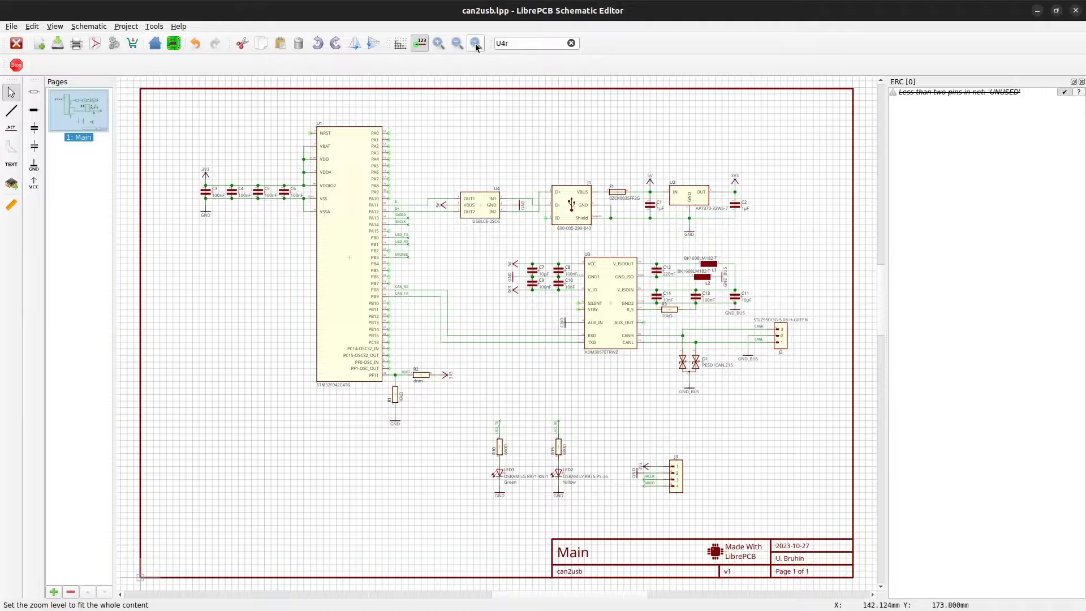
{"action": "left_click", "coordinate": [77, 48]}
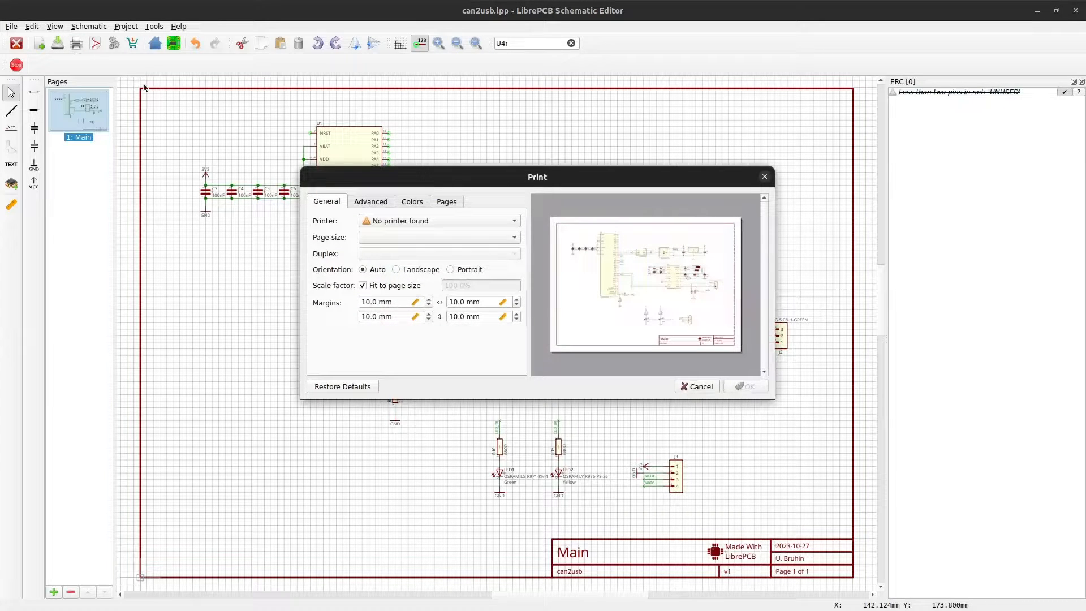
{"action": "left_click", "coordinate": [698, 387]}
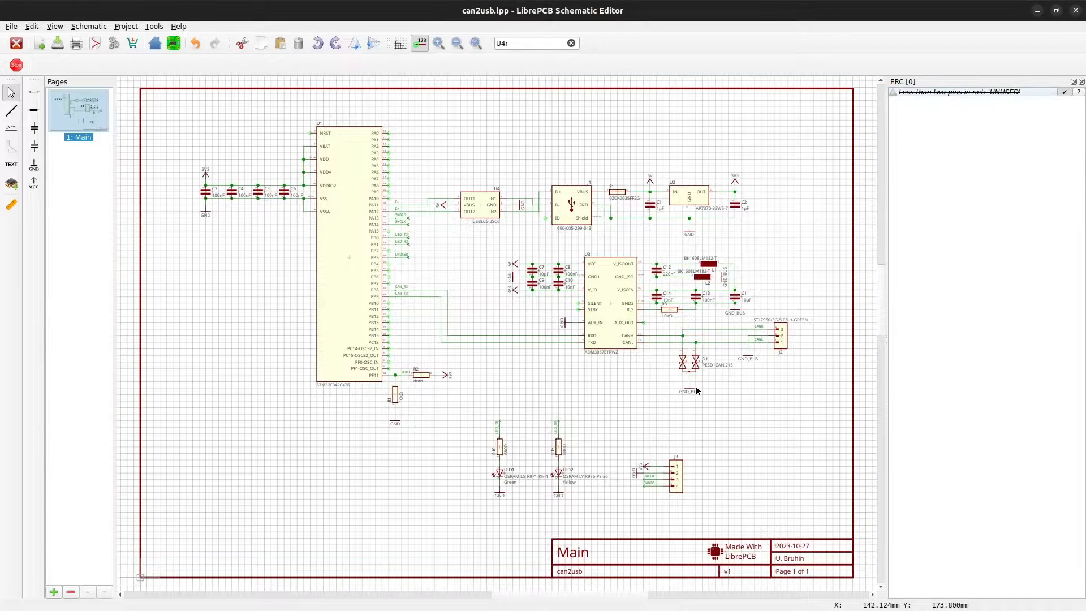
Add a Schematic PDF/Image output job to the project and review its layer and general settings
{"action": "left_click", "coordinate": [114, 43]}
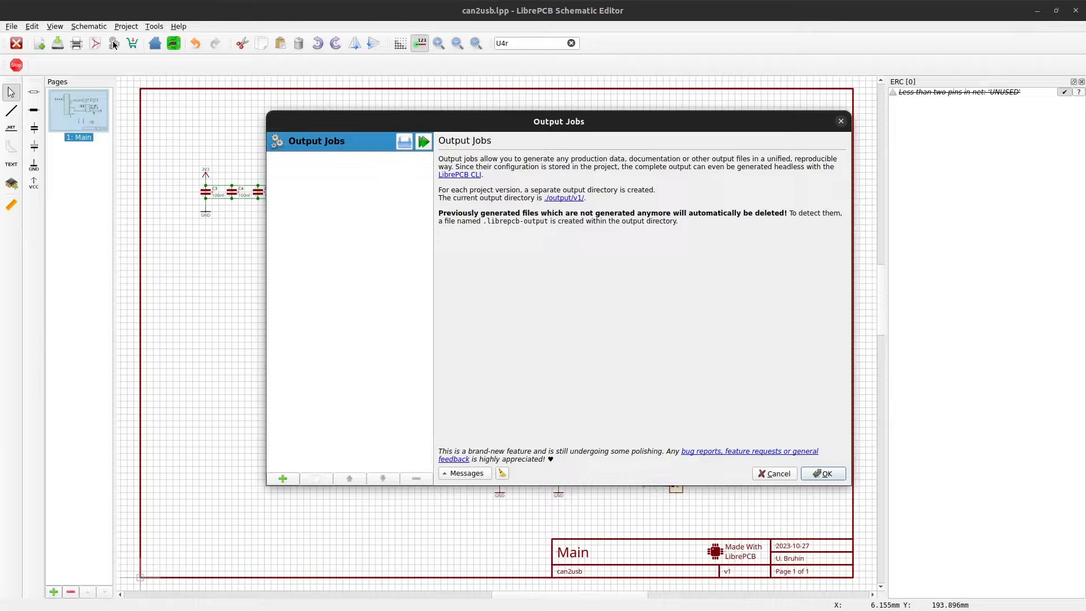
{"action": "left_click", "coordinate": [293, 479]}
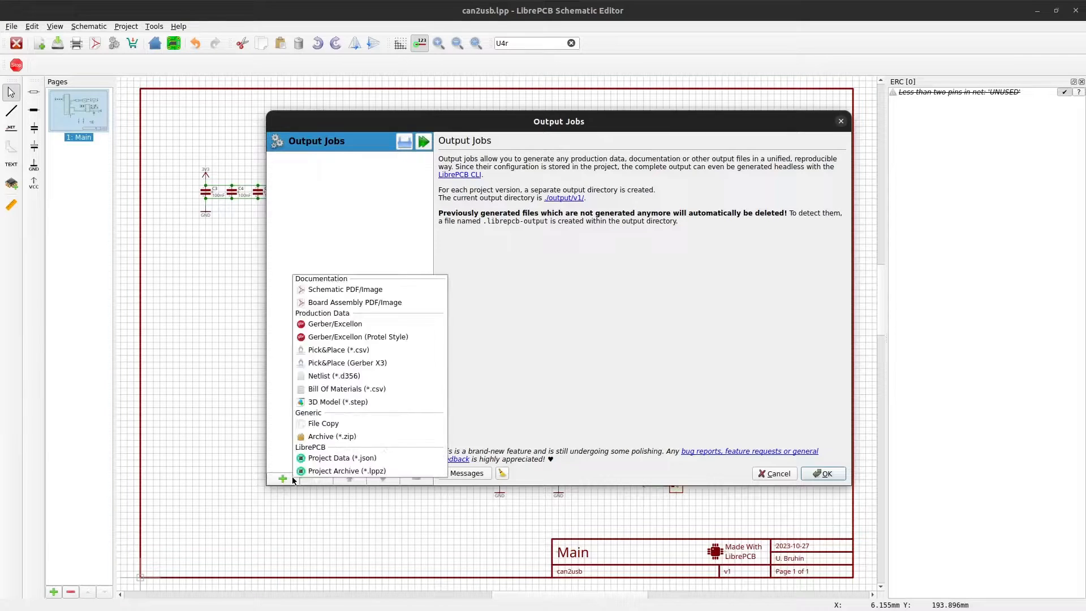
{"action": "left_click", "coordinate": [389, 290]}
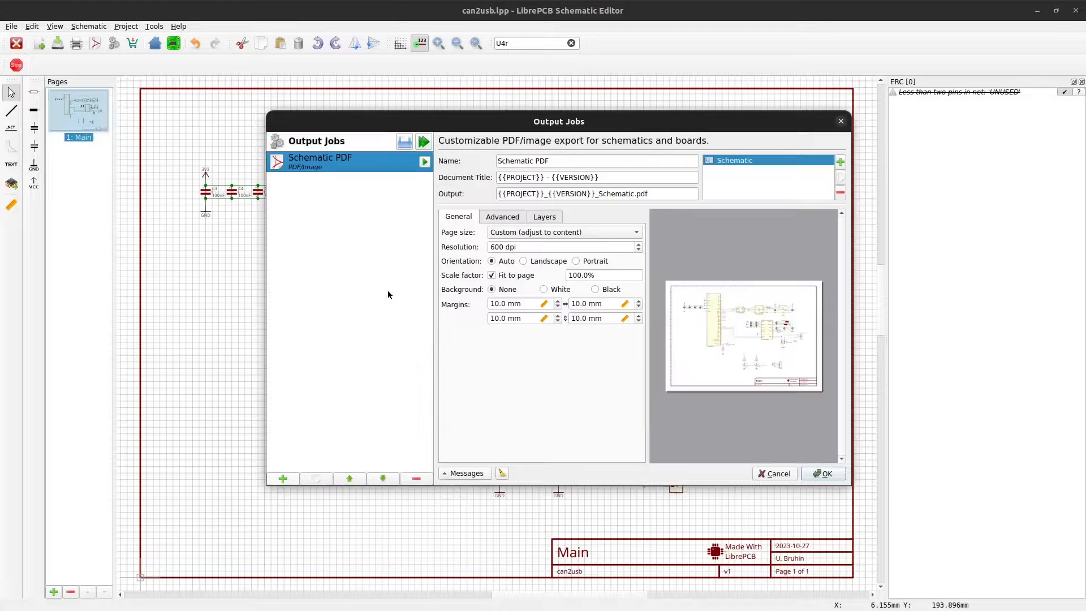
{"action": "left_click", "coordinate": [498, 220]}
{"action": "left_click", "coordinate": [542, 218]}
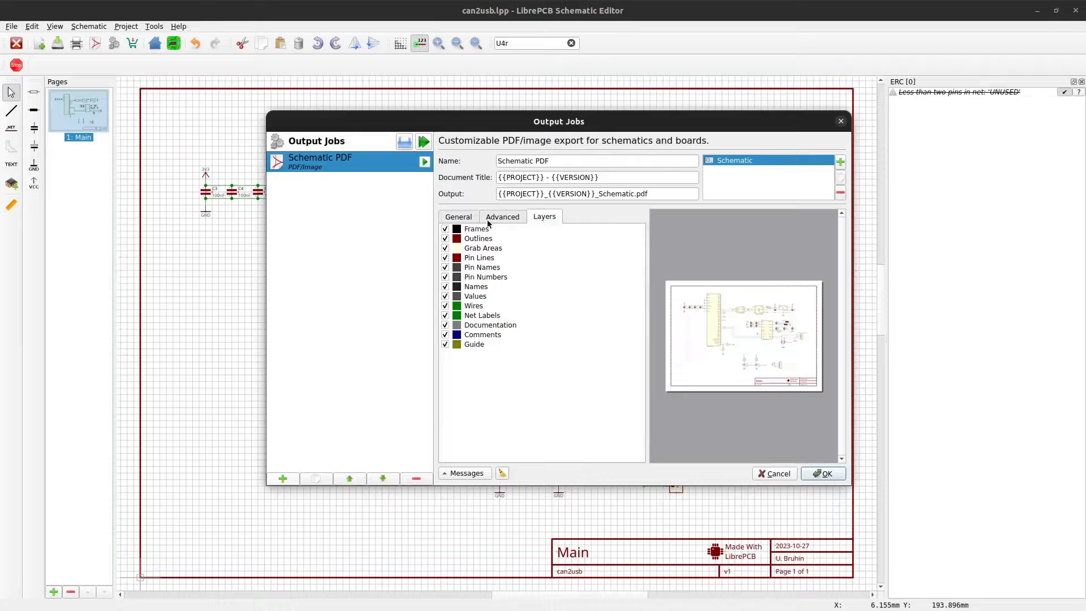
{"action": "left_click", "coordinate": [467, 219]}
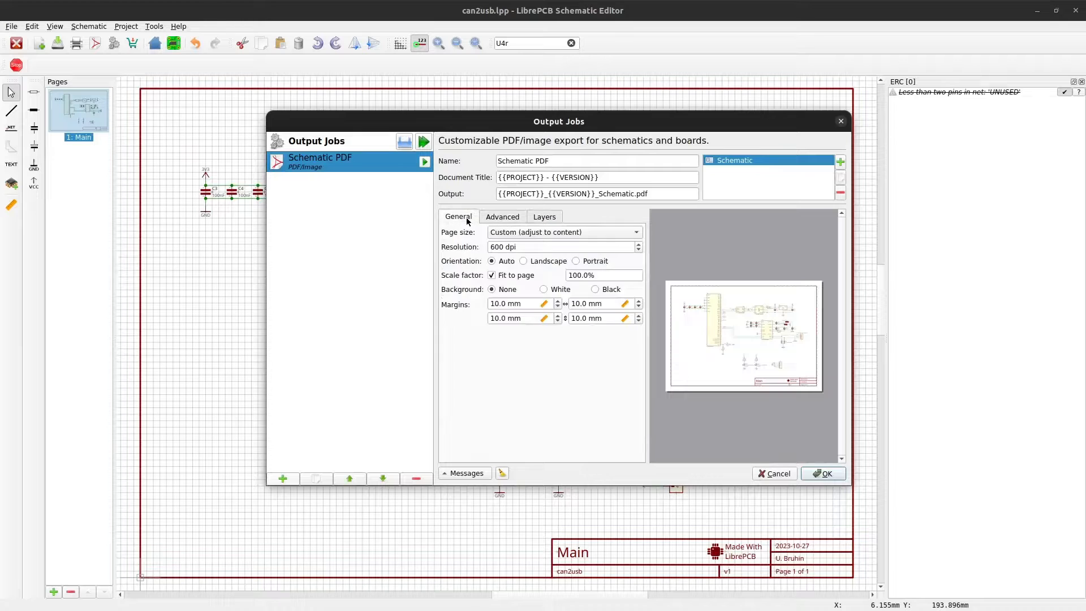
Run the Schematic PDF output job, check the generated can2usb_v1_Schematic.pdf, and save the output job configuration
{"action": "left_click", "coordinate": [425, 163]}
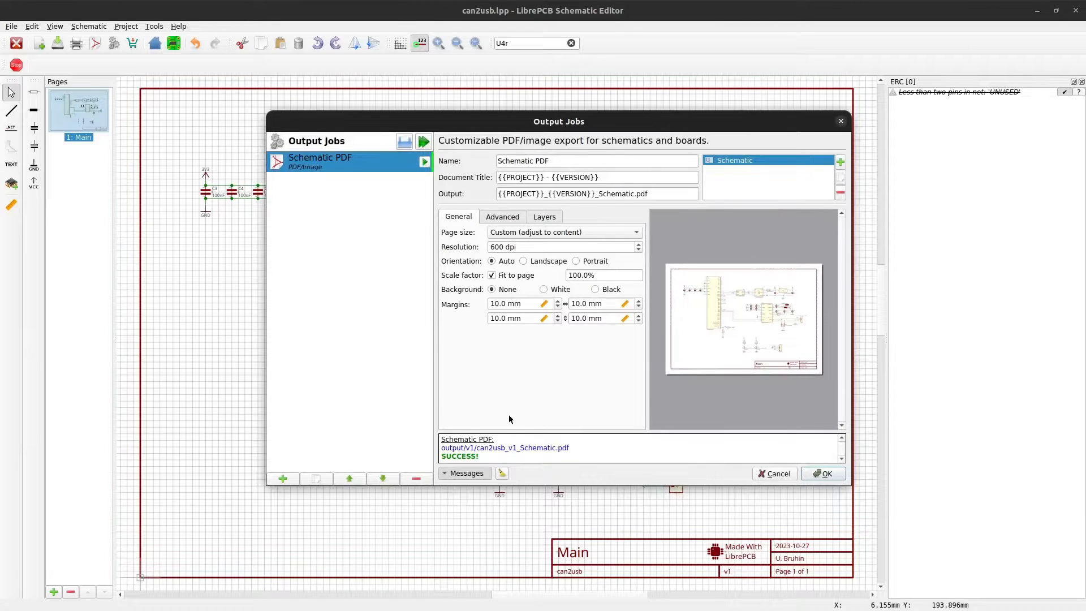
{"action": "left_click", "coordinate": [519, 450]}
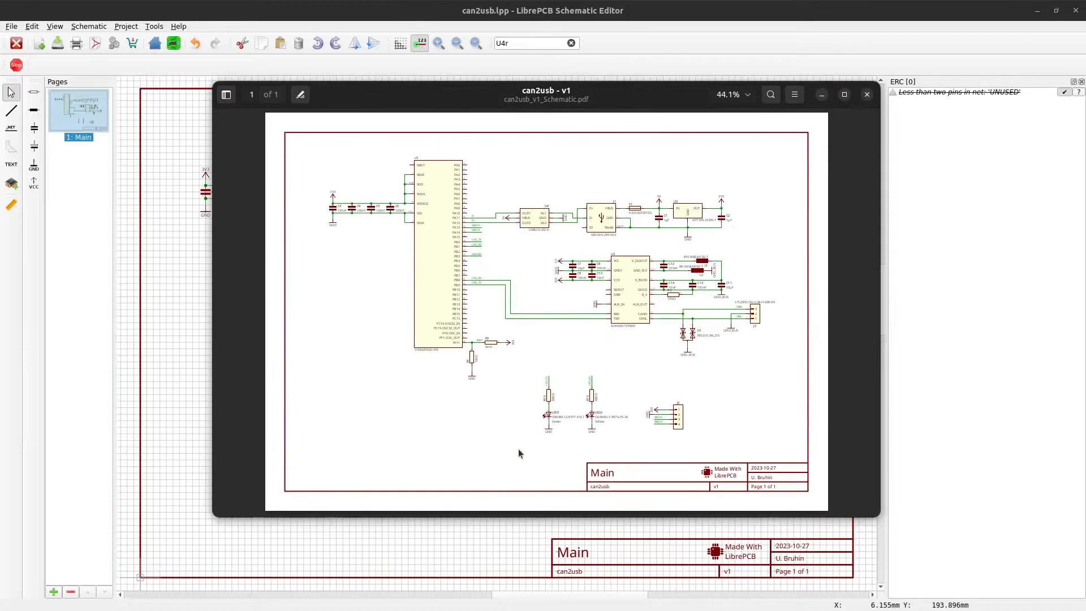
{"action": "left_click", "coordinate": [867, 95]}
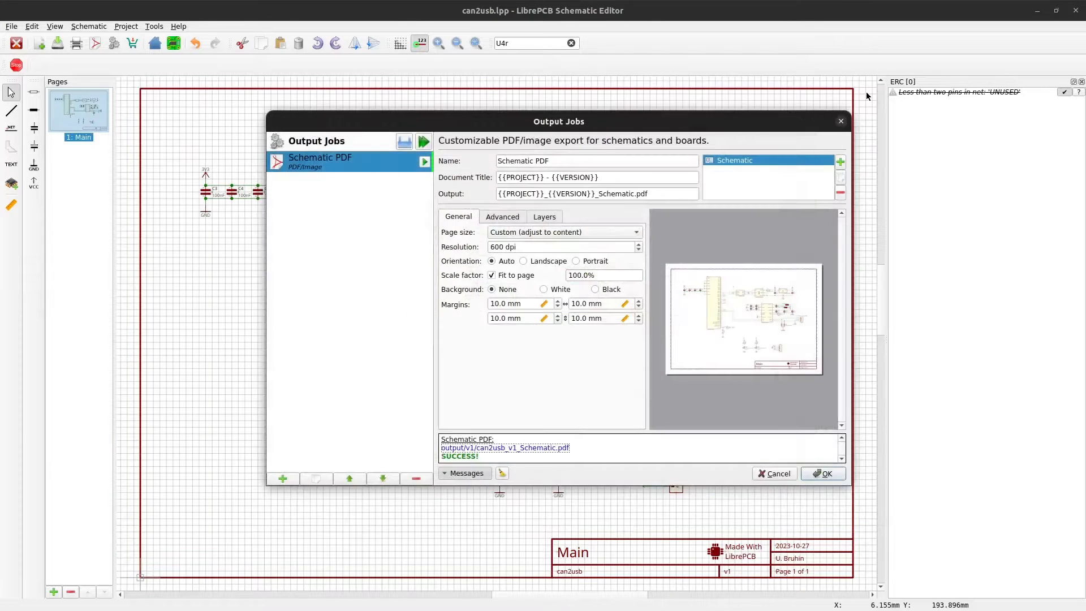
{"action": "left_click", "coordinate": [823, 474]}
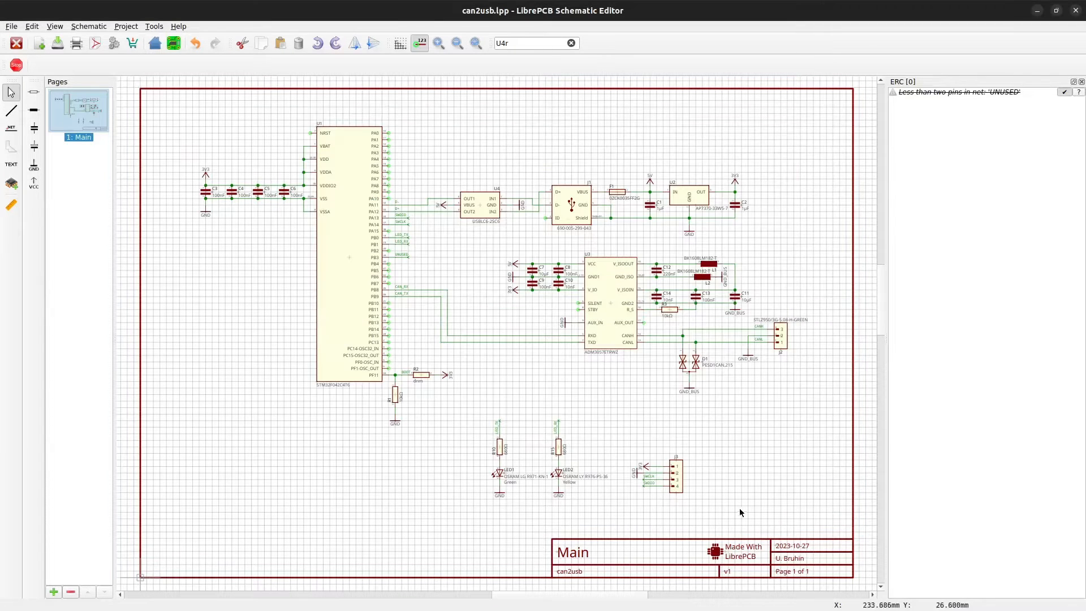
Move the two LED circuits and the four-pin connector together into the schematic frame's lower-left corner
{"action": "left_click_drag", "start_coordinate": [730, 509], "coordinate": [469, 413]}
{"action": "left_click_drag", "start_coordinate": [499, 448], "coordinate": [198, 450]}
{"action": "left_click", "coordinate": [198, 450]}
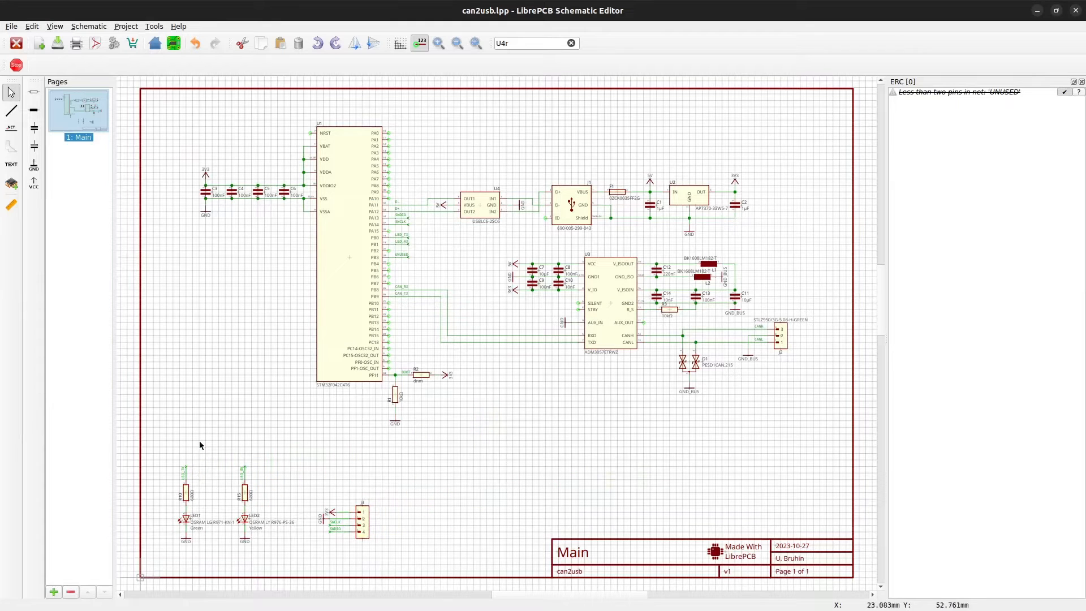
Rerun the Schematic PDF output job for the rearranged sheet and open the regenerated can2usb_v1_Schematic.pdf
{"action": "left_click", "coordinate": [114, 44]}
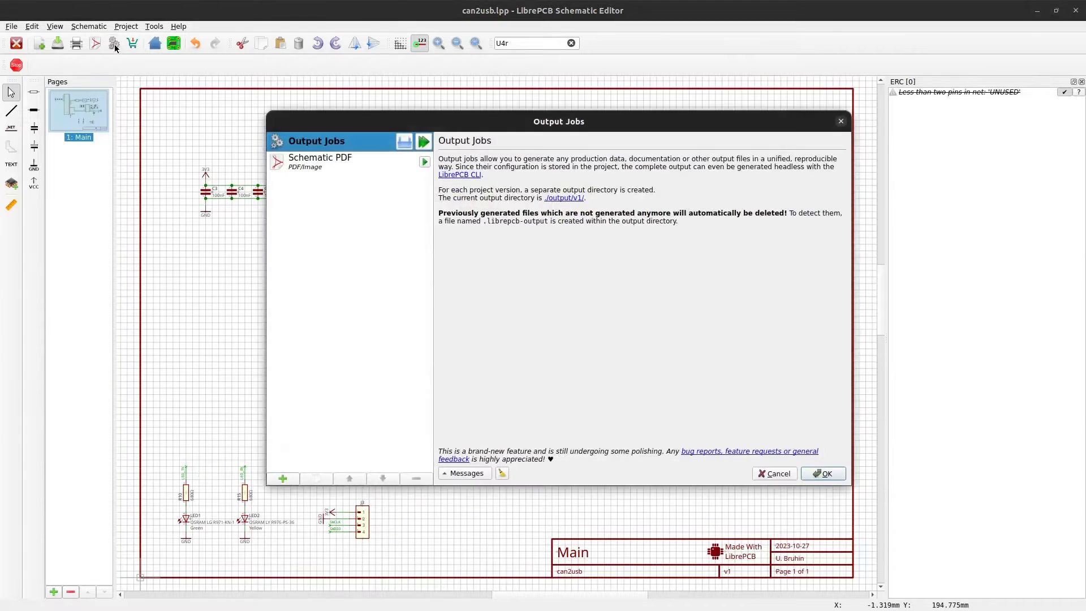
{"action": "left_click", "coordinate": [423, 164]}
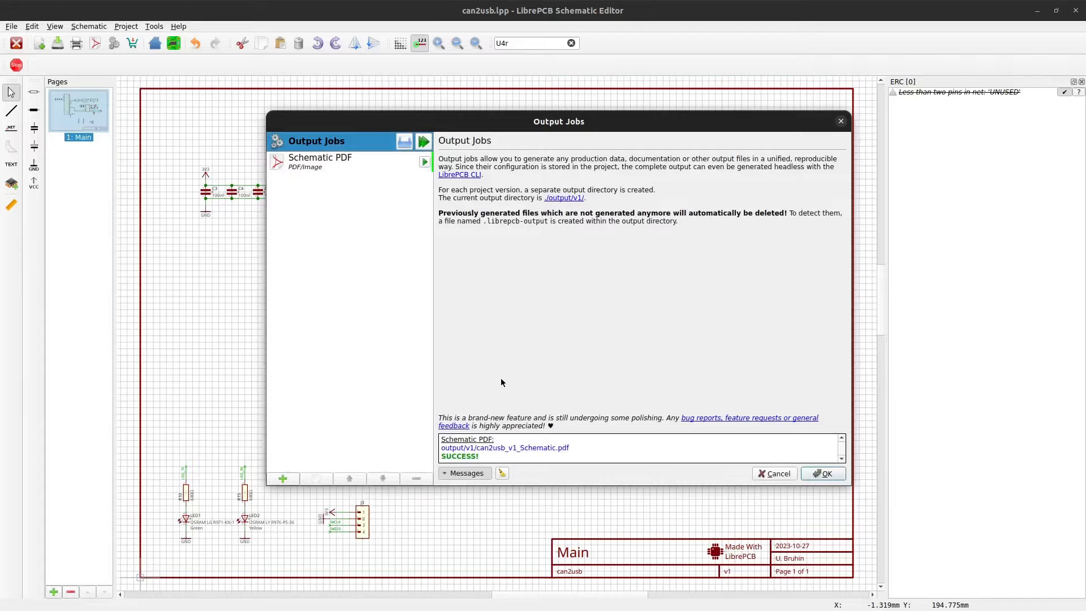
{"action": "left_click", "coordinate": [524, 448]}
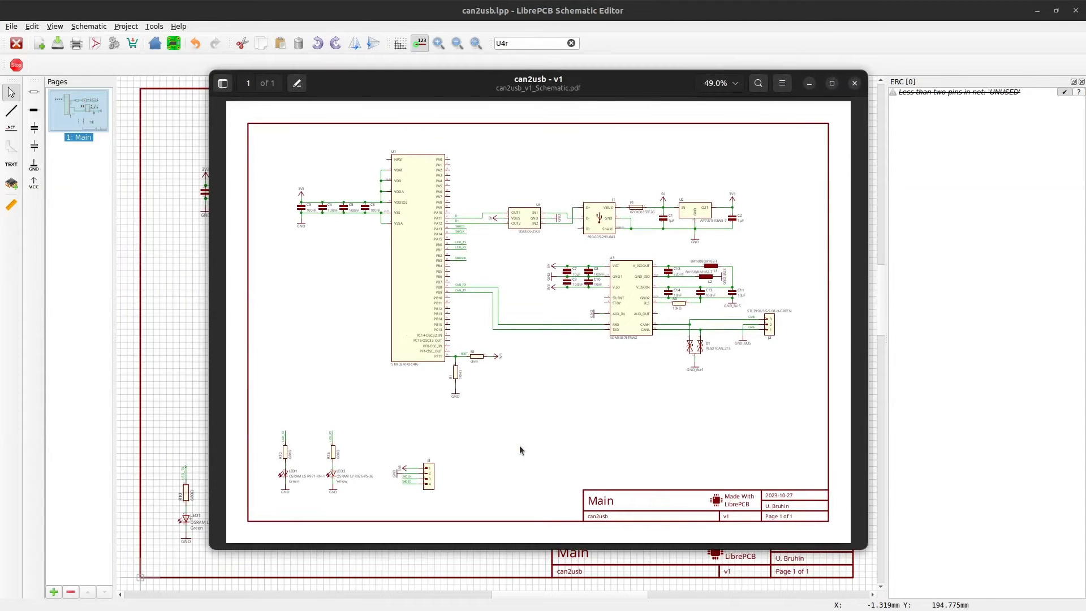